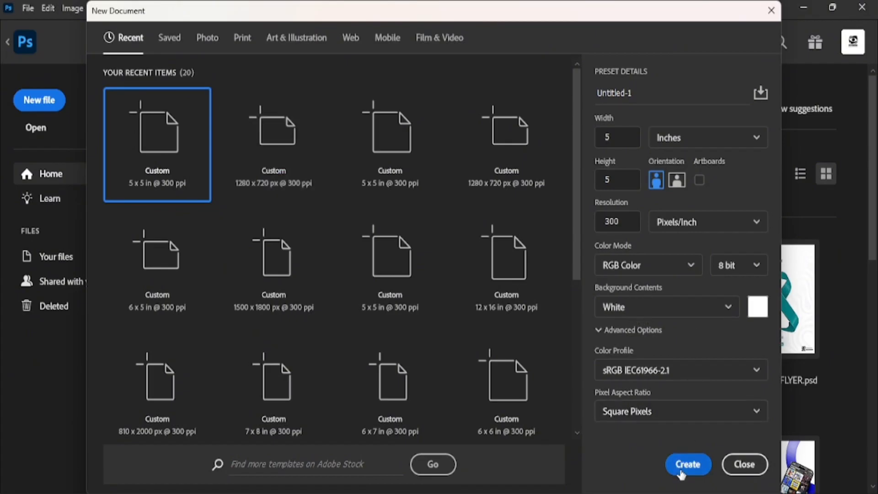
Create the 5 × 5 in, 300 ppi custom-preset document (1500 × 1500 px, white, RGB).
{"action": "left_click", "coordinate": [680, 470]}
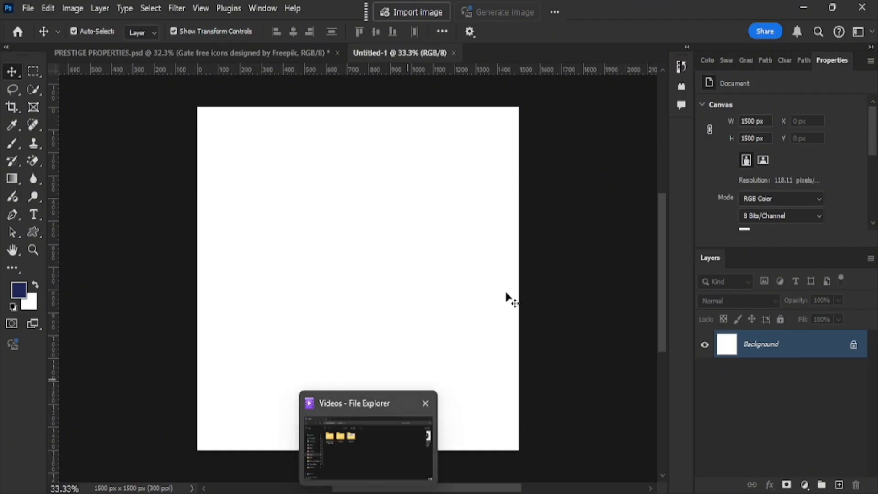
Place BG.jpg from the PRESTIGE folder as a smart object filling the 1500 × 1500 canvas.
{"action": "scroll", "coordinate": [486, 329], "scroll_direction": "up", "scroll_amount": 1}
{"action": "left_click", "coordinate": [402, 492]}
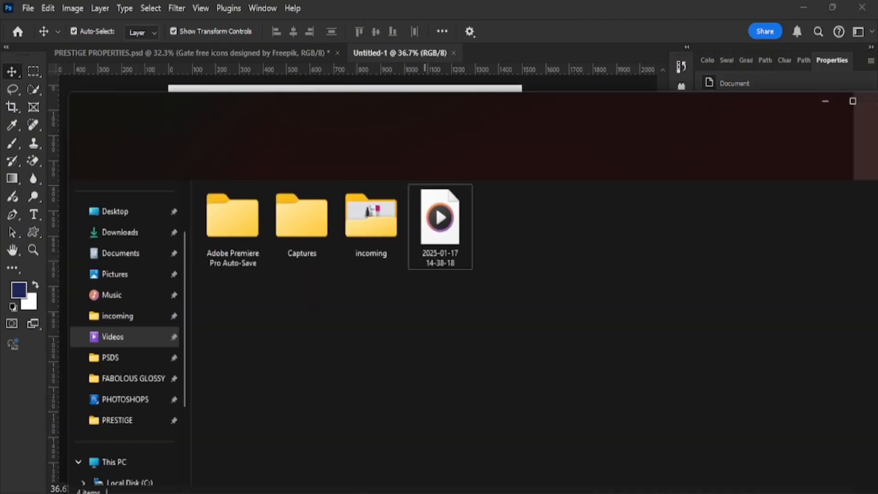
{"action": "left_click", "coordinate": [139, 418]}
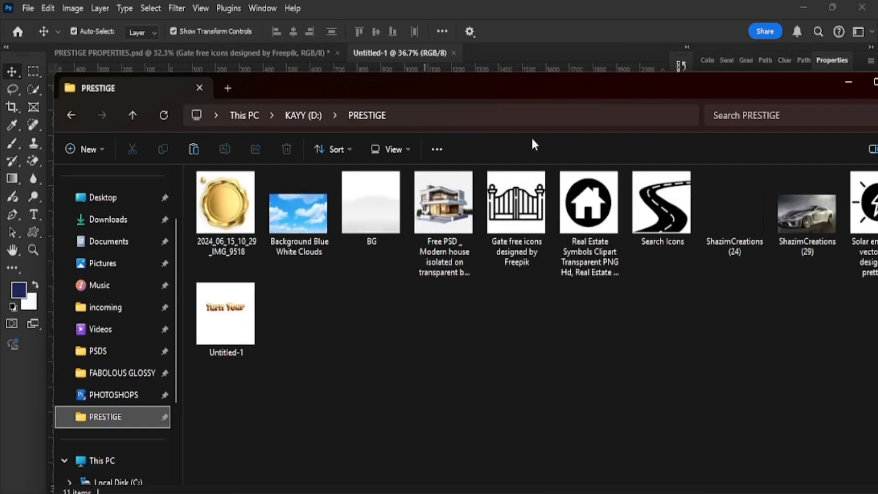
{"action": "left_click_drag", "start_coordinate": [523, 89], "coordinate": [516, 204]}
{"action": "left_click_drag", "start_coordinate": [366, 329], "coordinate": [402, 202]}
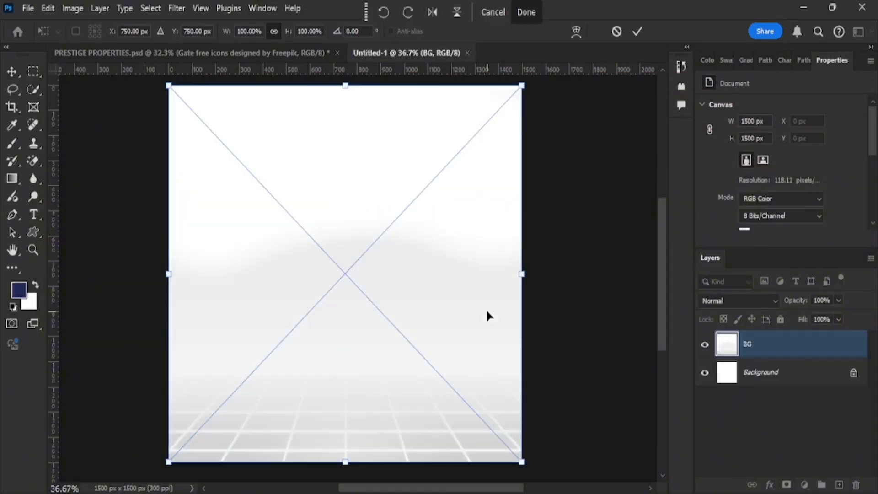
{"action": "left_click", "coordinate": [637, 31]}
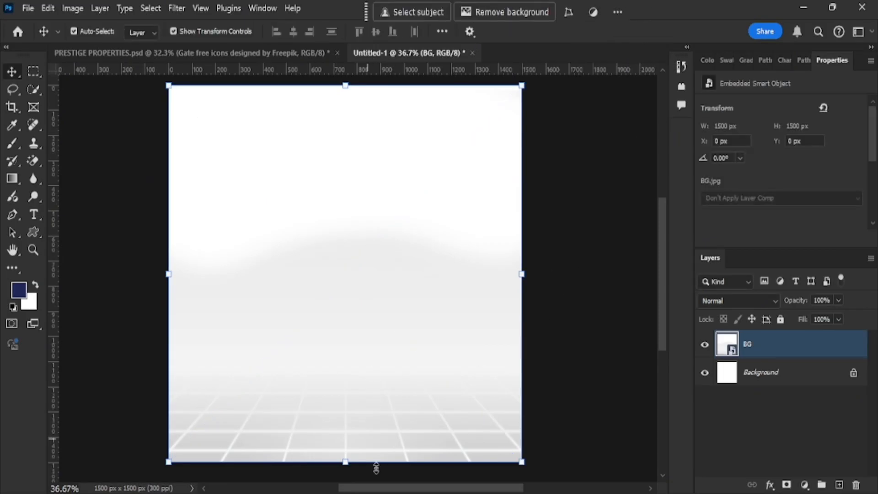
Place Background Blue White Clouds, enlarge it to about 172% and move it toward the top.
{"action": "key", "text": "alt+Tab"}
{"action": "left_click_drag", "start_coordinate": [295, 347], "coordinate": [337, 133]}
{"action": "left_click_drag", "start_coordinate": [436, 336], "coordinate": [494, 375]}
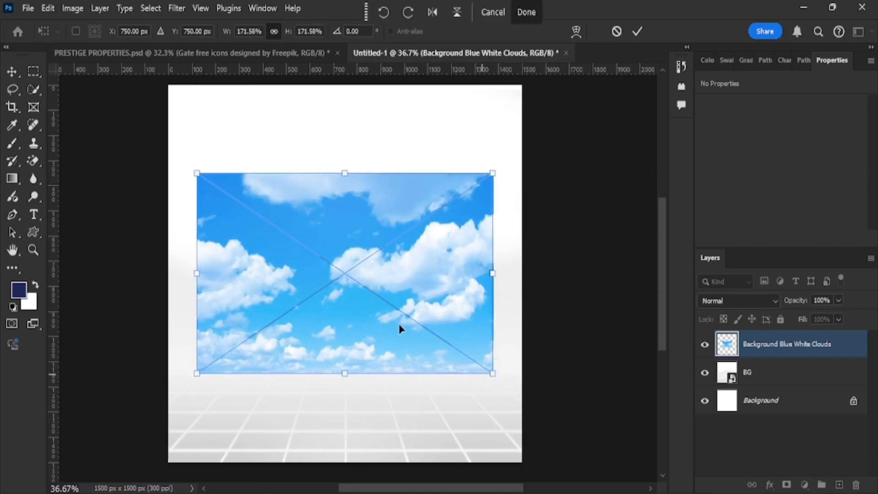
{"action": "left_click_drag", "start_coordinate": [352, 289], "coordinate": [361, 215]}
{"action": "left_click", "coordinate": [637, 31]}
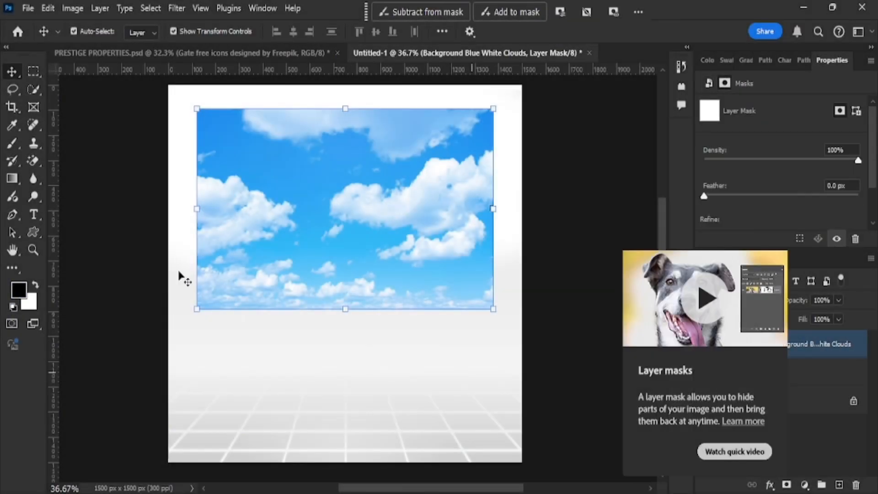
Fade the sky's lower-left, lower-right and left edges into white with a soft black brush.
{"action": "key", "text": "b"}
{"action": "key", "text": "Caps_Lock"}
{"action": "mouse_move", "coordinate": [181, 263]}
{"action": "left_mouse_down"}
{"action": "mouse_move", "coordinate": [169, 251]}
{"action": "mouse_move", "coordinate": [339, 330]}
{"action": "left_mouse_up"}
{"action": "key", "text": "bracketright"}
{"action": "key", "text": "bracketright"}
{"action": "key", "text": "bracketright"}
{"action": "key", "text": "bracketright"}
{"action": "key", "text": "bracketright"}
{"action": "key", "text": "bracketright"}
{"action": "key", "text": "bracketright"}
{"action": "mouse_move", "coordinate": [562, 258]}
{"action": "left_mouse_down"}
{"action": "mouse_move", "coordinate": [400, 341]}
{"action": "mouse_move", "coordinate": [494, 328]}
{"action": "left_mouse_up"}
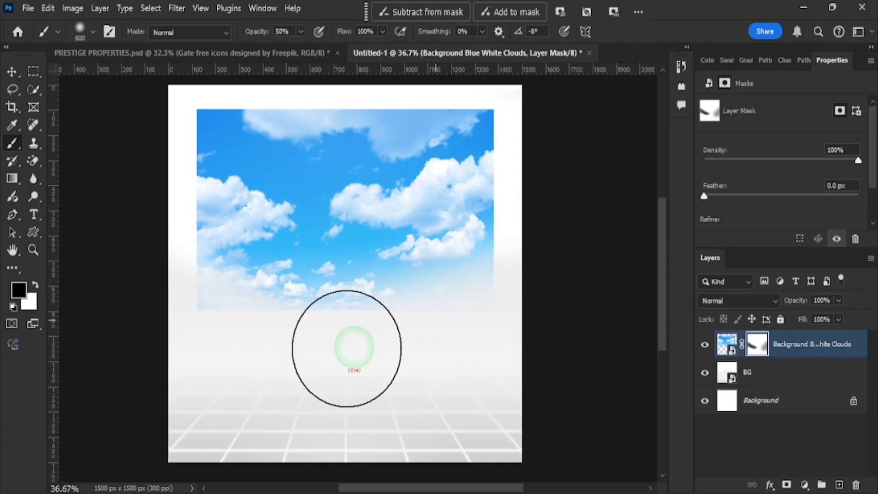
{"action": "key", "text": "bracketleft"}
{"action": "key", "text": "bracketleft"}
{"action": "mouse_move", "coordinate": [162, 164]}
{"action": "left_mouse_down"}
{"action": "mouse_move", "coordinate": [196, 282]}
{"action": "mouse_move", "coordinate": [178, 149]}
{"action": "mouse_move", "coordinate": [259, 93]}
{"action": "mouse_move", "coordinate": [372, 108]}
{"action": "left_mouse_up"}
Raise the brush opacity to 72% and fade the sky's upper-left and top edges.
{"action": "left_click", "coordinate": [300, 32]}
{"action": "left_click_drag", "start_coordinate": [300, 48], "coordinate": [318, 51]}
{"action": "mouse_move", "coordinate": [195, 98]}
{"action": "left_mouse_down"}
{"action": "mouse_move", "coordinate": [204, 118]}
{"action": "mouse_move", "coordinate": [182, 181]}
{"action": "mouse_move", "coordinate": [185, 169]}
{"action": "mouse_move", "coordinate": [208, 300]}
{"action": "left_mouse_up"}
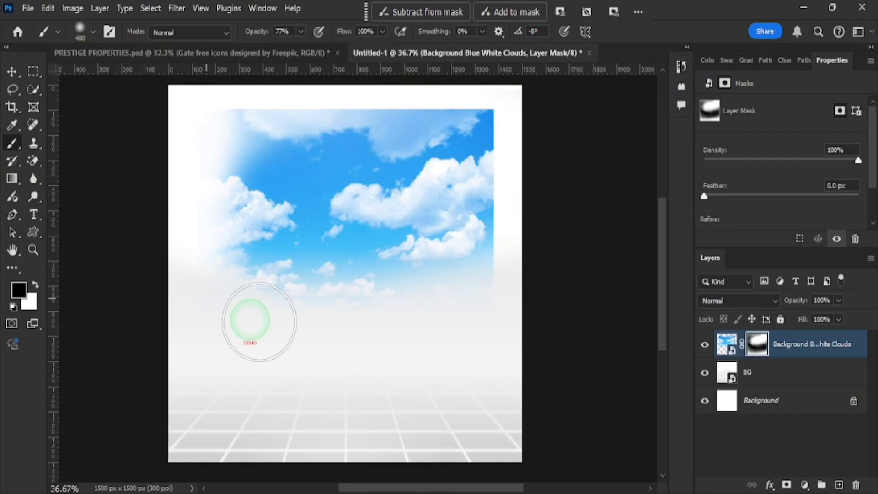
{"action": "mouse_move", "coordinate": [290, 108]}
{"action": "left_mouse_down"}
{"action": "mouse_move", "coordinate": [492, 119]}
{"action": "mouse_move", "coordinate": [501, 148]}
{"action": "left_mouse_up"}
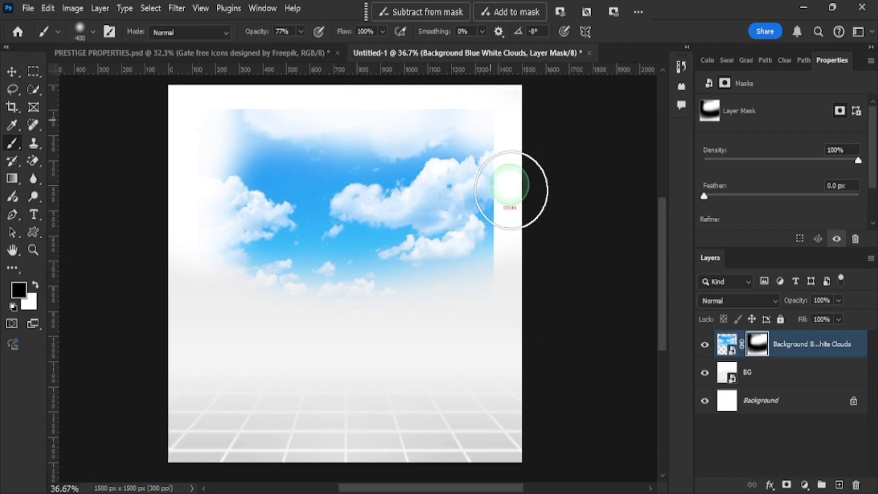
{"action": "mouse_move", "coordinate": [294, 101]}
{"action": "left_mouse_down"}
{"action": "mouse_move", "coordinate": [234, 100]}
{"action": "mouse_move", "coordinate": [499, 103]}
{"action": "left_mouse_up"}
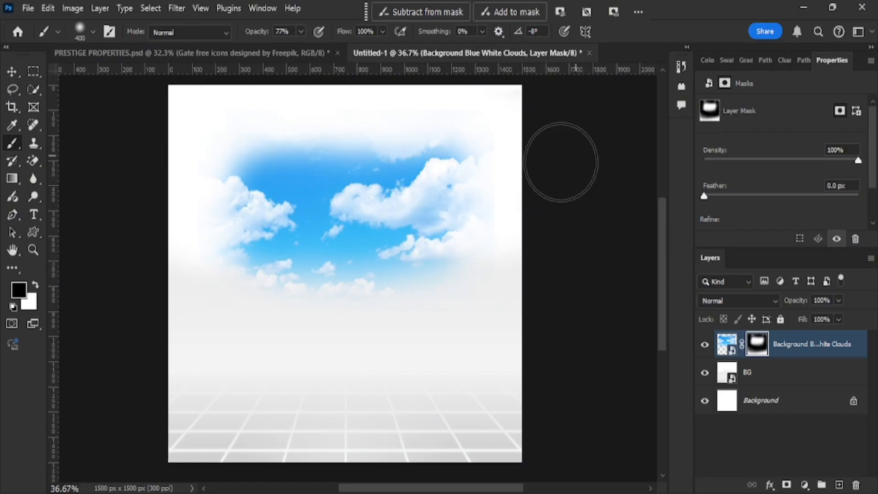
Enlarge the sky layer to 117.14% and shift it up slightly.
{"action": "left_click", "coordinate": [13, 73]}
{"action": "left_click_drag", "start_coordinate": [496, 311], "coordinate": [521, 329]}
{"action": "left_click_drag", "start_coordinate": [351, 258], "coordinate": [348, 234]}
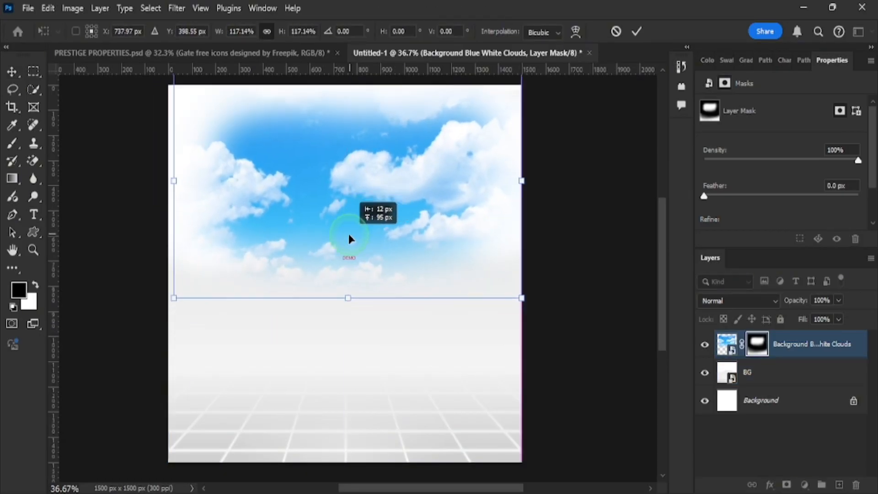
{"action": "left_click", "coordinate": [641, 31]}
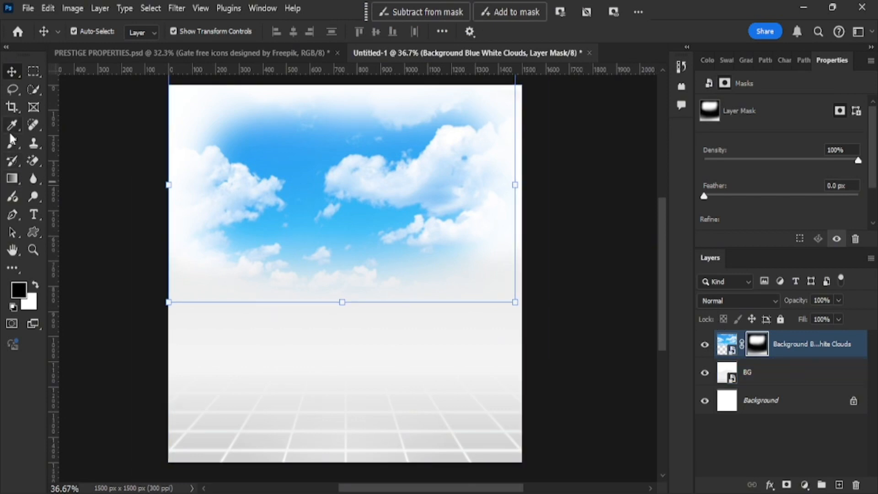
{"action": "left_click", "coordinate": [13, 141]}
{"action": "scroll", "coordinate": [178, 274], "scroll_direction": "up", "scroll_amount": 3}
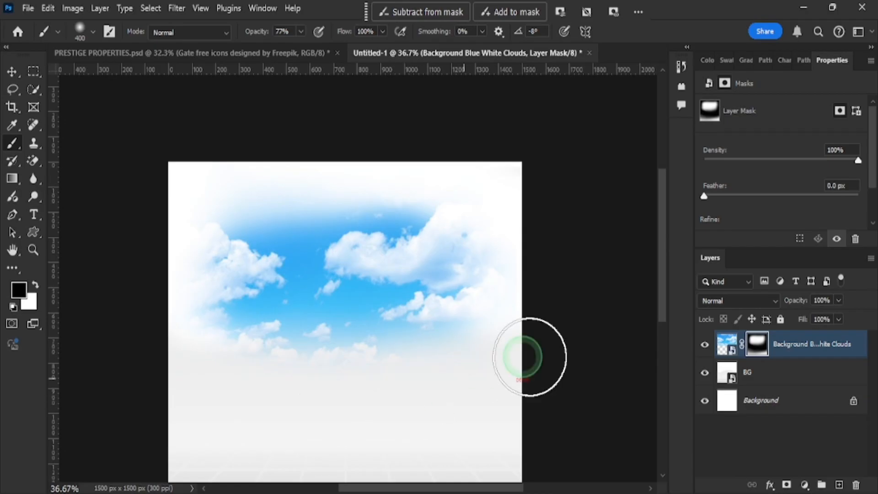
{"action": "scroll", "coordinate": [534, 250], "scroll_direction": "down", "scroll_amount": 2}
{"action": "scroll", "coordinate": [392, 261], "scroll_direction": "down", "scroll_amount": 1}
{"action": "scroll", "coordinate": [392, 260], "scroll_direction": "up", "scroll_amount": 1}
Place the Modern house image from the image folder onto the canvas.
{"action": "left_click", "coordinate": [12, 72]}
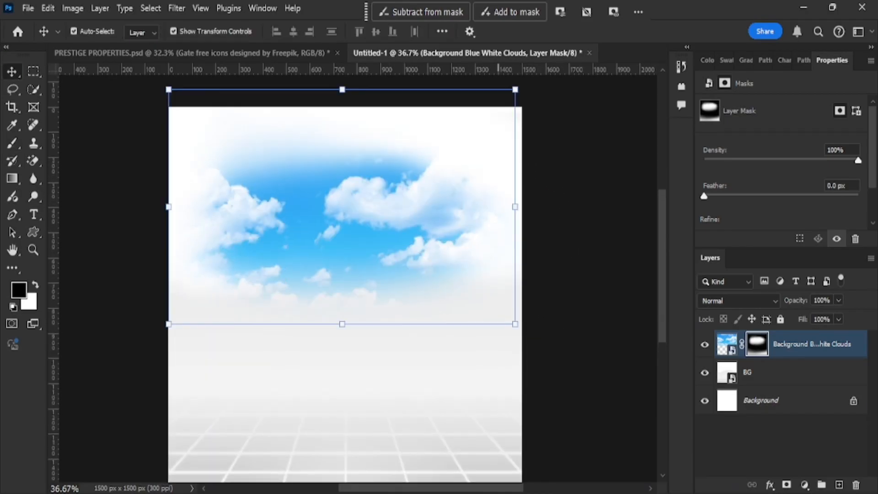
{"action": "key", "text": "alt+Tab"}
{"action": "left_click_drag", "start_coordinate": [434, 319], "coordinate": [401, 159]}
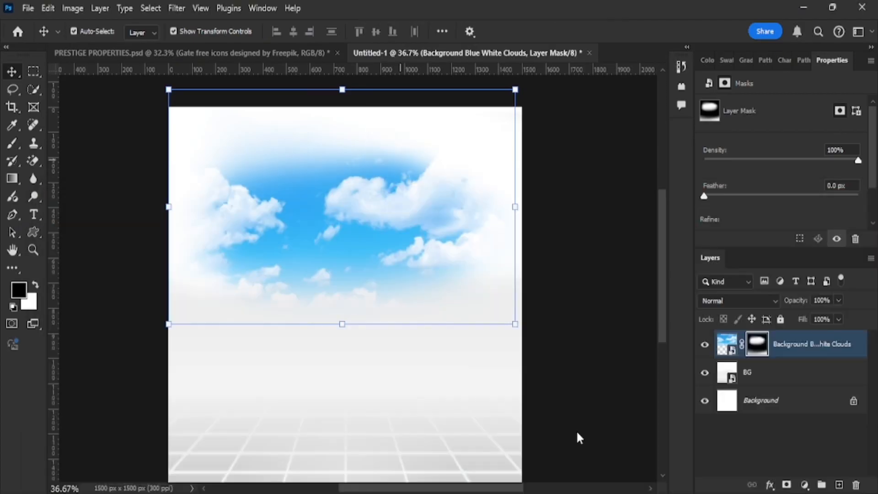
Commit the house image, then scale it to about 79% and centre it over the clouds.
{"action": "left_click", "coordinate": [637, 32]}
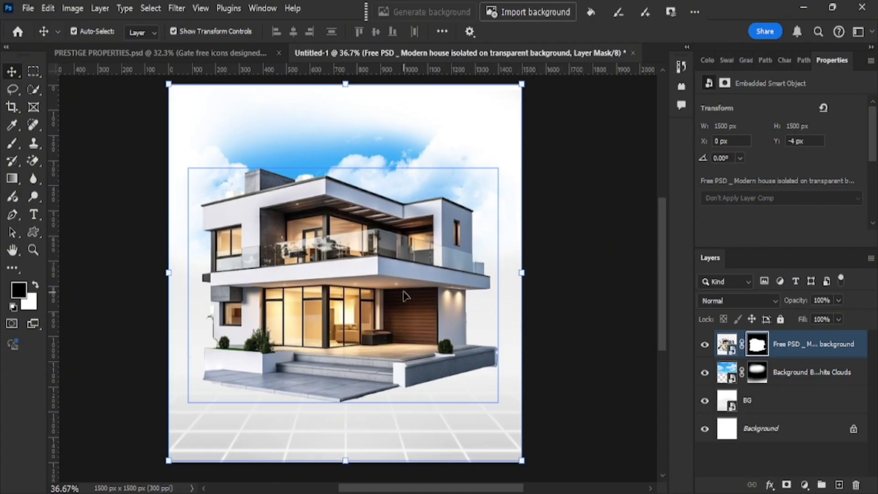
{"action": "left_click_drag", "start_coordinate": [521, 460], "coordinate": [497, 397]}
{"action": "mouse_move", "coordinate": [361, 283]}
{"action": "left_mouse_down"}
{"action": "mouse_move", "coordinate": [361, 262]}
{"action": "mouse_move", "coordinate": [367, 275]}
{"action": "left_mouse_up"}
{"action": "left_click_drag", "start_coordinate": [477, 408], "coordinate": [485, 413]}
Select the silver car image file in the PRESTIGE folder.
{"action": "key", "text": "alt+Tab"}
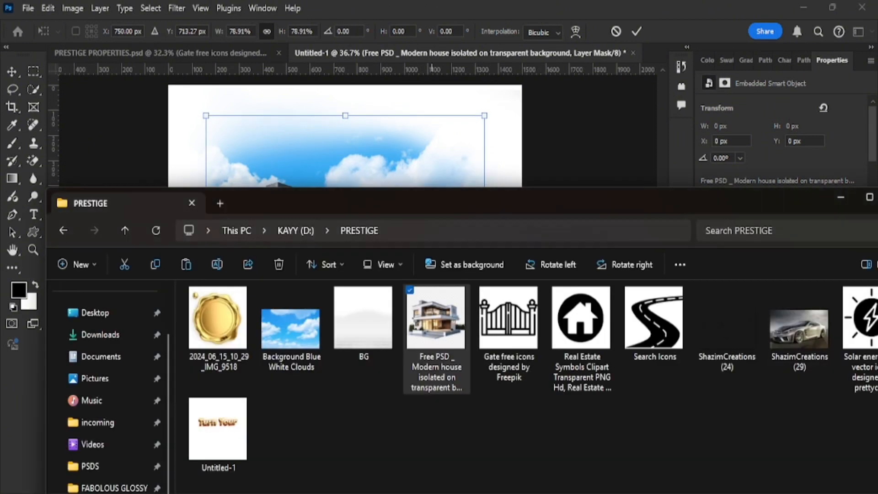
{"action": "left_click", "coordinate": [795, 331]}
{"action": "left_click", "coordinate": [637, 28]}
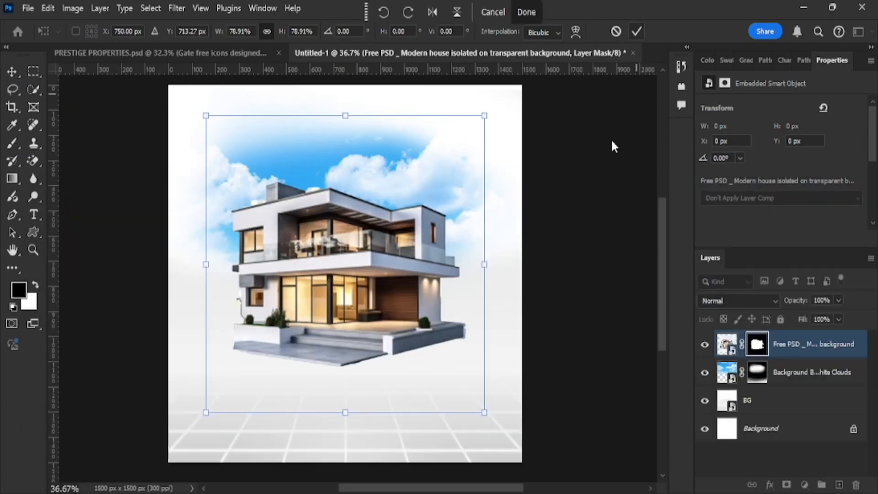
Place the ShazimCreations (29) silver car image on the canvas.
{"action": "key", "text": "alt+Tab"}
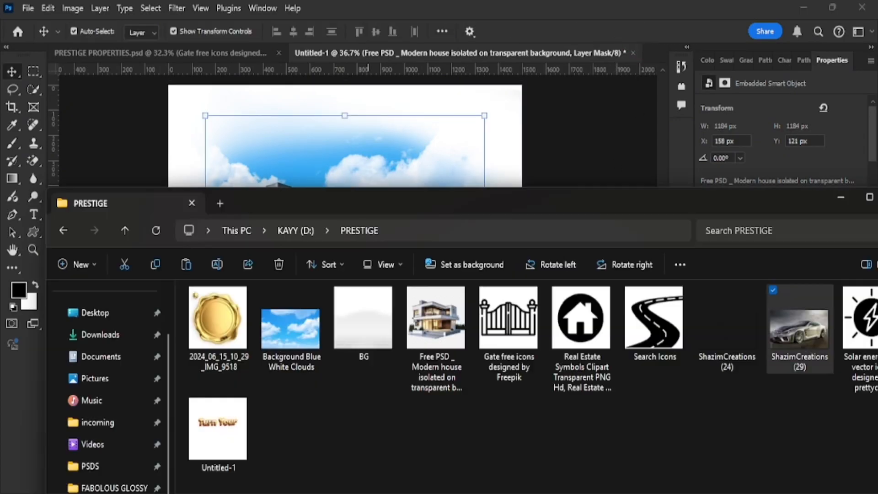
{"action": "left_click_drag", "start_coordinate": [793, 328], "coordinate": [400, 138]}
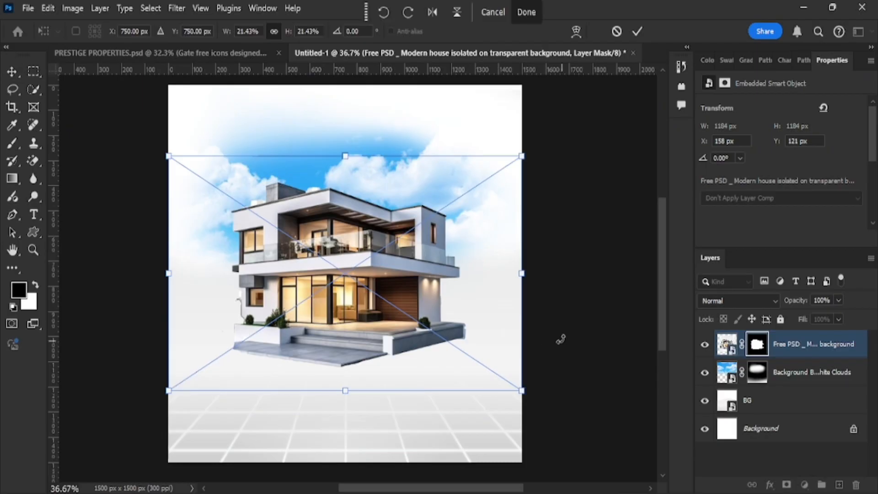
{"action": "left_click", "coordinate": [637, 32]}
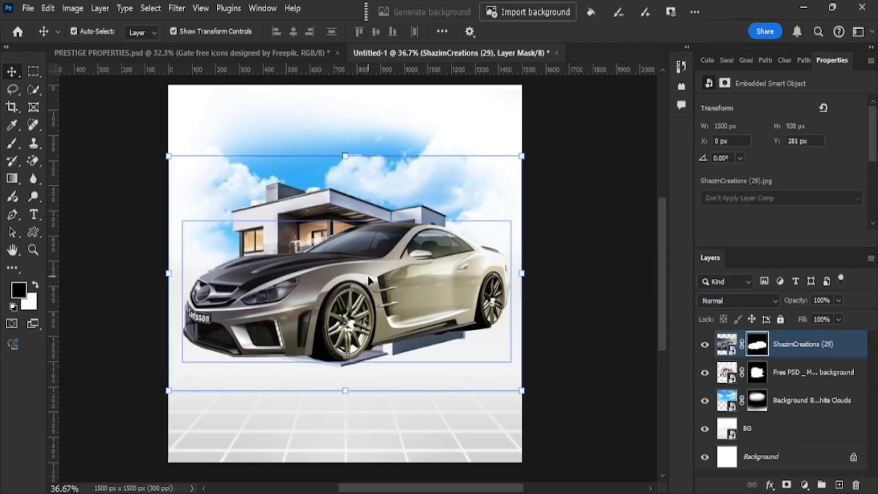
Flip the car horizontally and scale it to about 35% in front of the house.
{"action": "key", "text": "ctrl"}
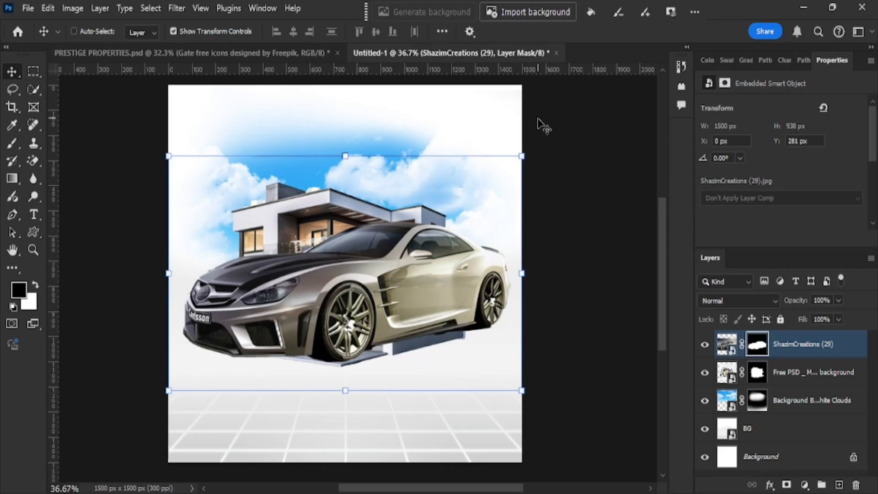
{"action": "key", "text": "ctrl+t"}
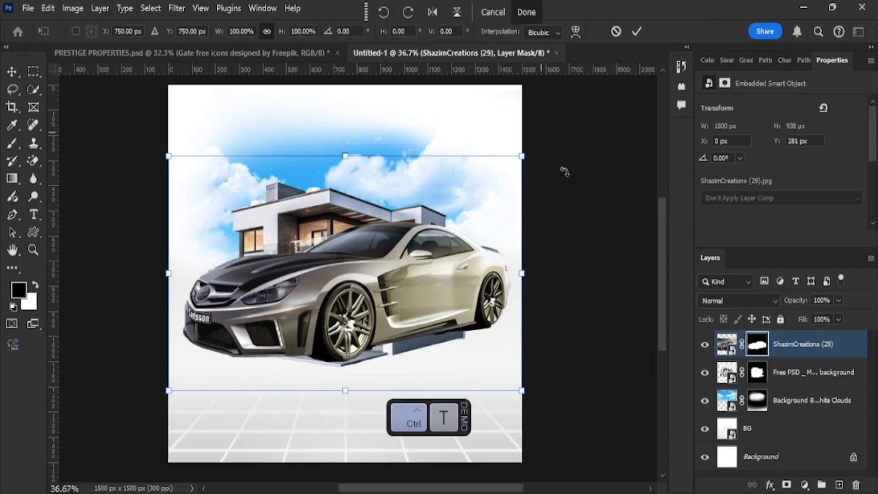
{"action": "left_click", "coordinate": [433, 12]}
{"action": "left_click_drag", "start_coordinate": [525, 399], "coordinate": [453, 345]}
{"action": "left_click_drag", "start_coordinate": [356, 297], "coordinate": [349, 334]}
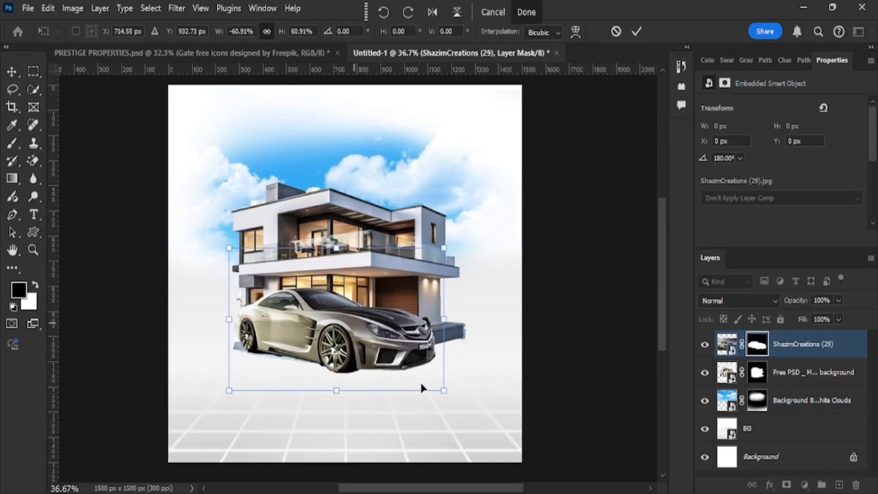
{"action": "left_click_drag", "start_coordinate": [442, 390], "coordinate": [390, 365]}
{"action": "left_click_drag", "start_coordinate": [355, 330], "coordinate": [362, 347]}
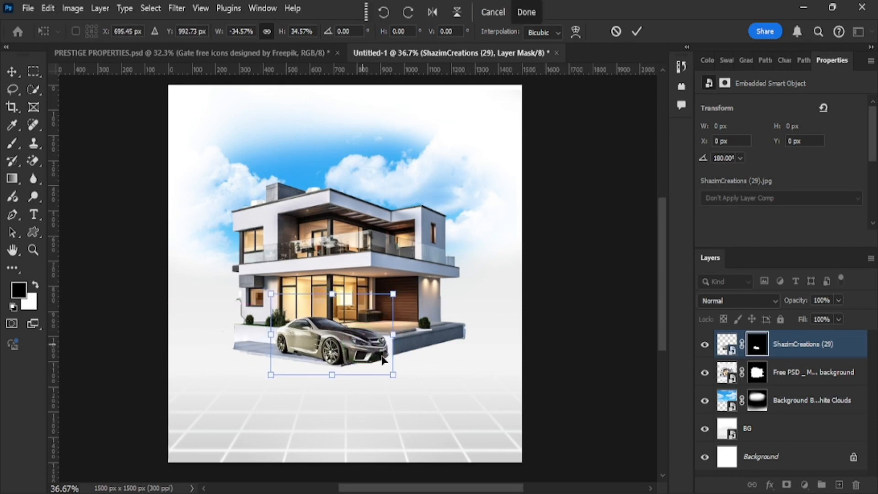
{"action": "key", "text": "Return"}
Nudge the car slightly left onto the driveway and deselect its layer.
{"action": "scroll", "coordinate": [343, 396], "scroll_direction": "up", "scroll_amount": 3}
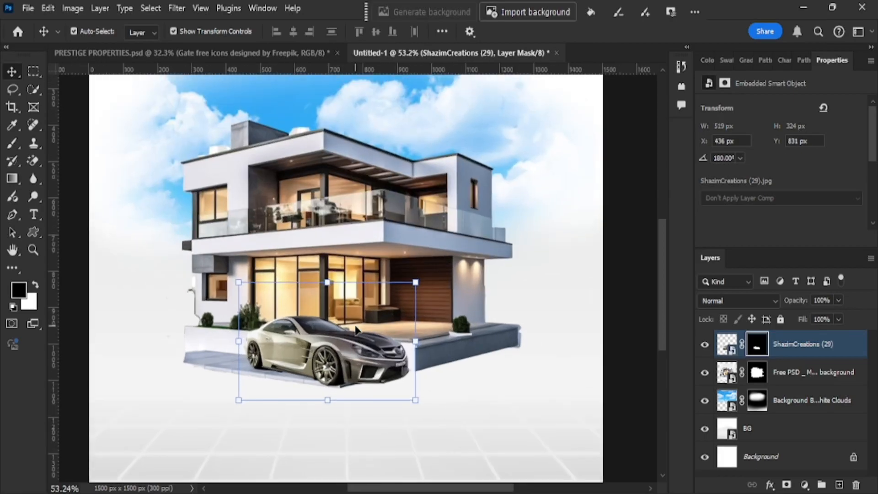
{"action": "left_click_drag", "start_coordinate": [331, 386], "coordinate": [319, 377]}
{"action": "scroll", "coordinate": [442, 252], "scroll_direction": "down", "scroll_amount": 1}
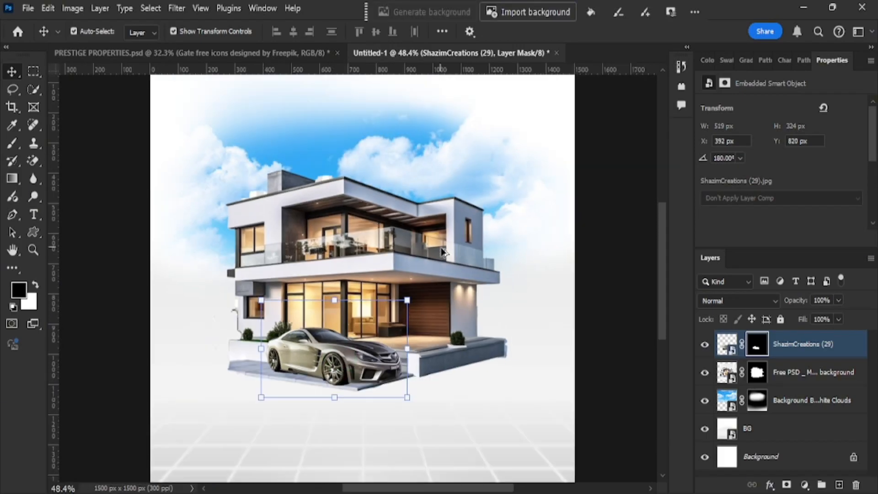
{"action": "scroll", "coordinate": [443, 251], "scroll_direction": "down", "scroll_amount": 5}
{"action": "left_click", "coordinate": [551, 349]}
{"action": "scroll", "coordinate": [415, 343], "scroll_direction": "up", "scroll_amount": 2}
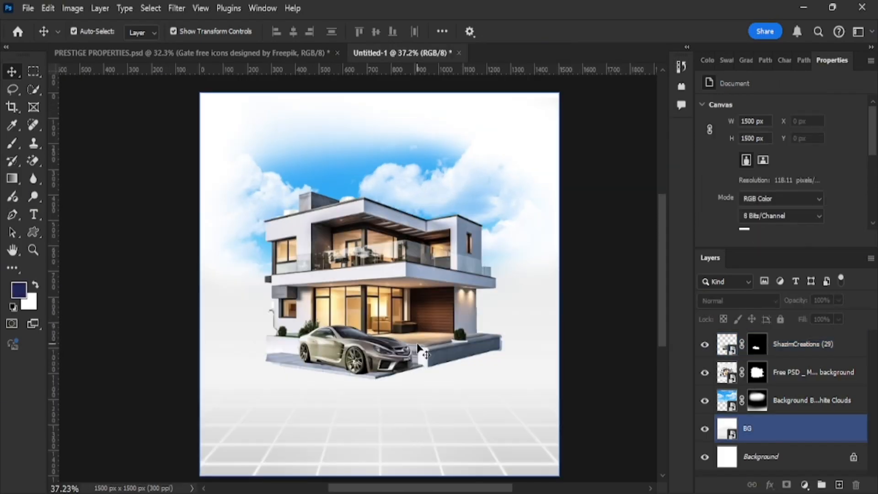
{"action": "scroll", "coordinate": [411, 380], "scroll_direction": "down", "scroll_amount": 1}
{"action": "scroll", "coordinate": [401, 355], "scroll_direction": "up", "scroll_amount": 3}
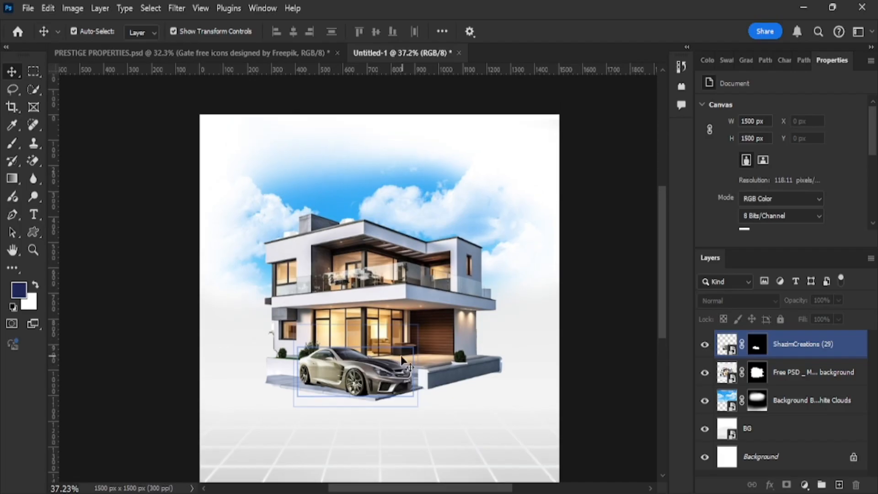
{"action": "scroll", "coordinate": [401, 355], "scroll_direction": "right", "scroll_amount": 2}
Place the Untitled-1 "Turn Your" heading image above the house.
{"action": "left_click", "coordinate": [376, 493]}
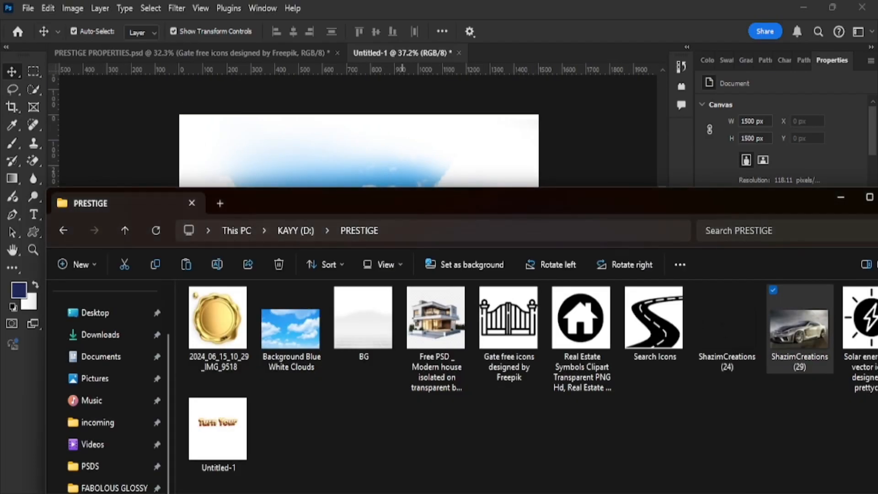
{"action": "left_click_drag", "start_coordinate": [217, 429], "coordinate": [492, 324]}
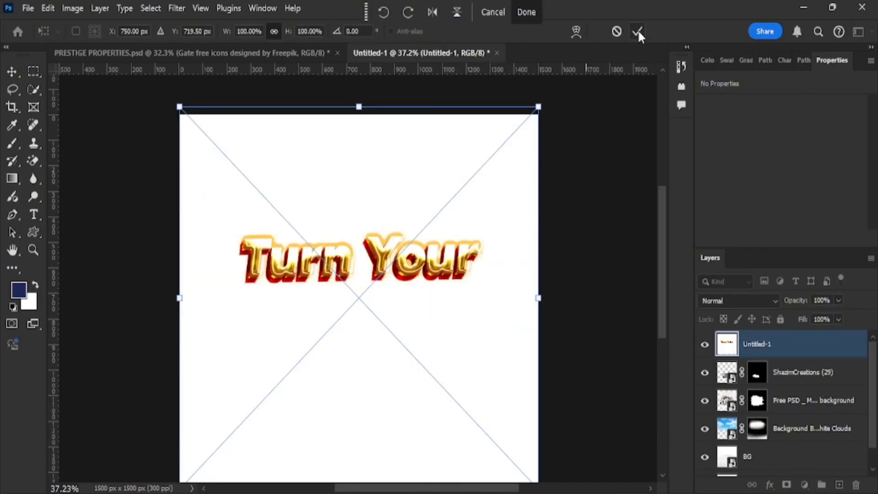
{"action": "left_click", "coordinate": [637, 31]}
Erase the heading's white background with the Magic Eraser, rasterizing the layer.
{"action": "left_click", "coordinate": [33, 161]}
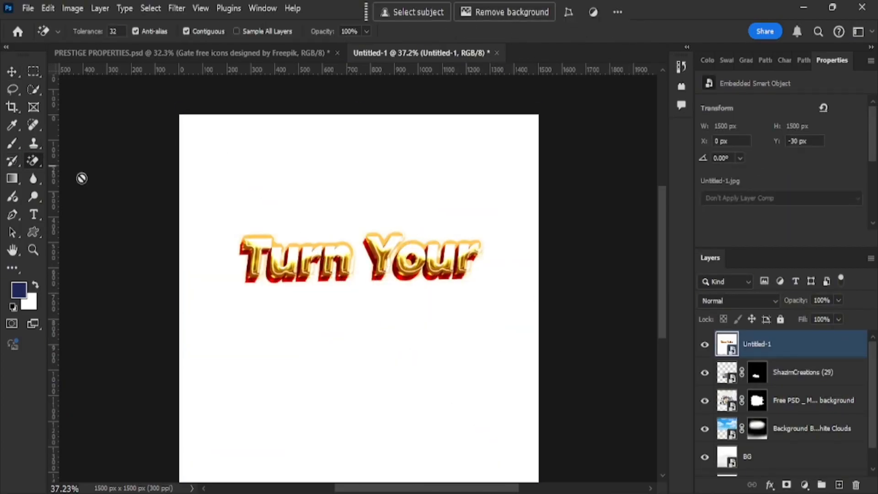
{"action": "left_click", "coordinate": [271, 216]}
{"action": "left_click", "coordinate": [385, 196]}
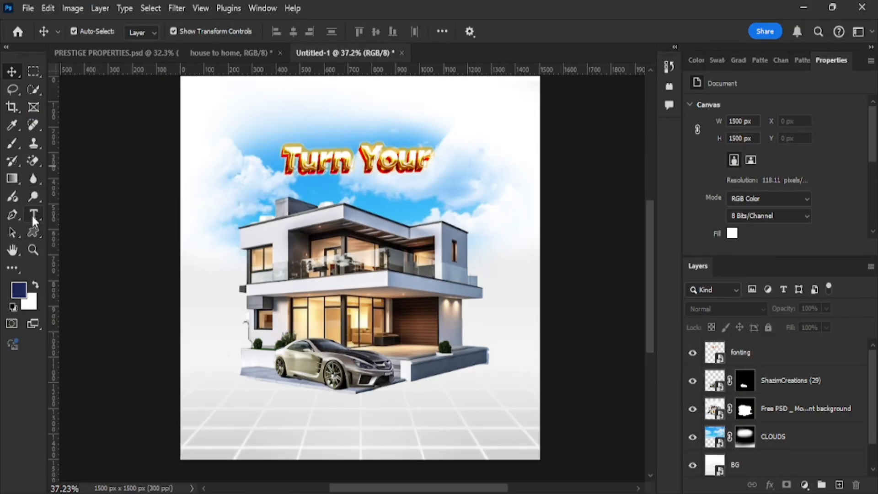
Type a navy HOUSE TO HOME text line just below the "Turn Your" heading.
{"action": "left_click", "coordinate": [33, 214]}
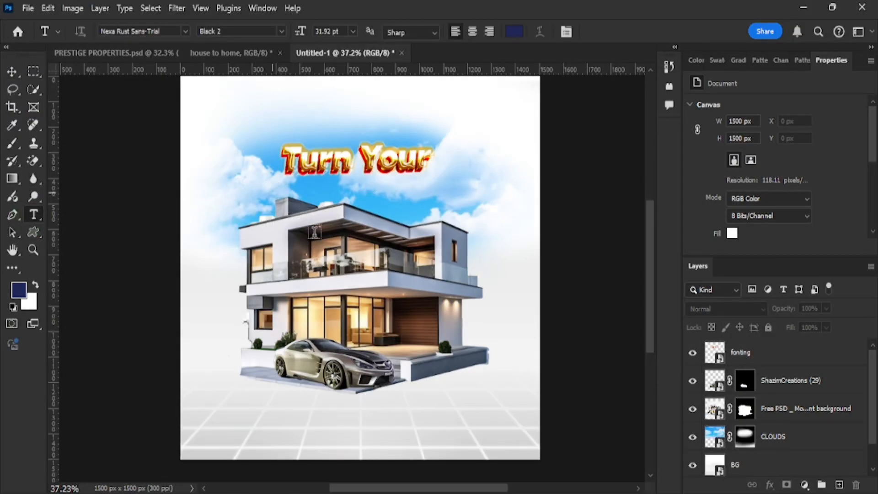
{"action": "left_click", "coordinate": [295, 217]}
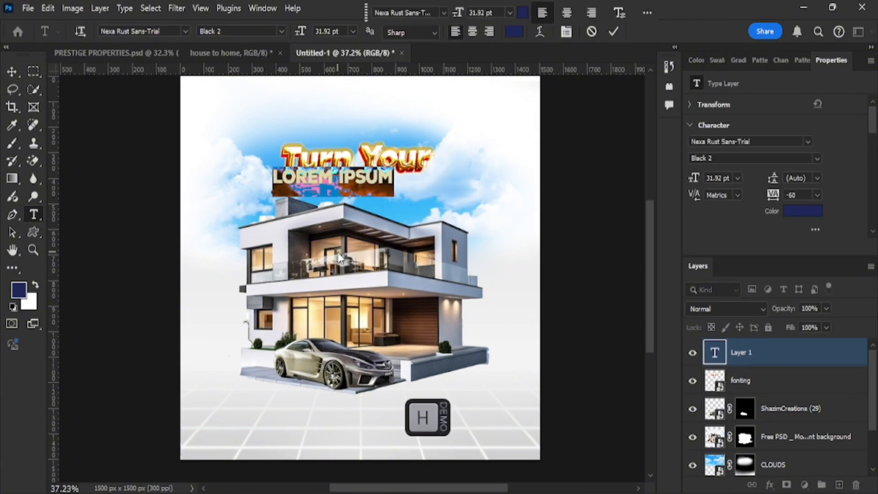
{"action": "type", "text": "HOUSE"}
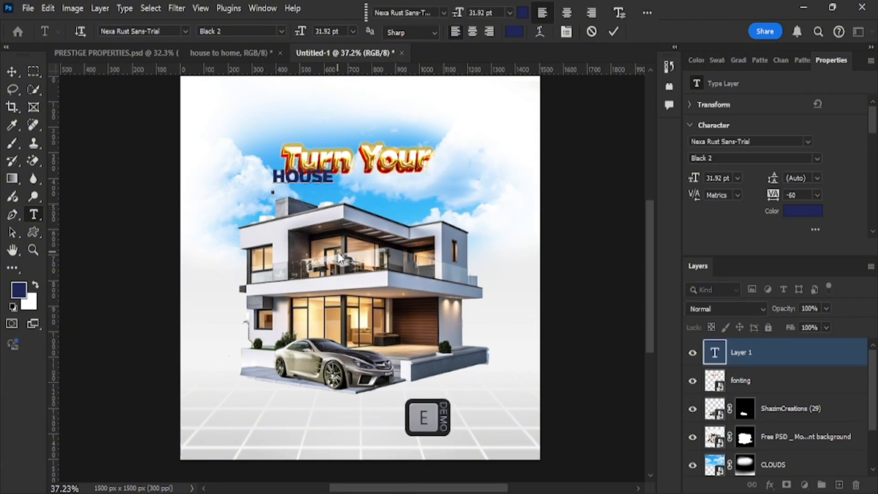
{"action": "type", "text": "   TO HOME"}
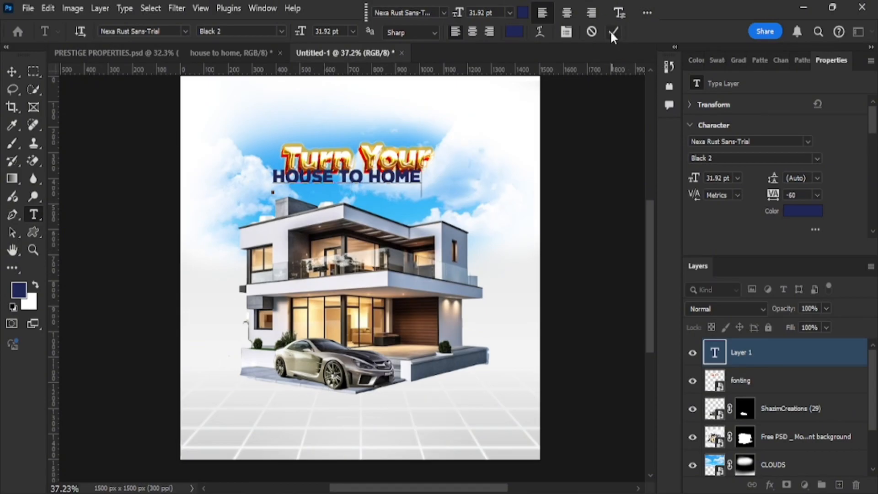
{"action": "key", "text": "ctrl+Return"}
Enlarge HOUSE TO HOME to 52.91 pt and move its layer behind the house.
{"action": "left_click", "coordinate": [12, 72]}
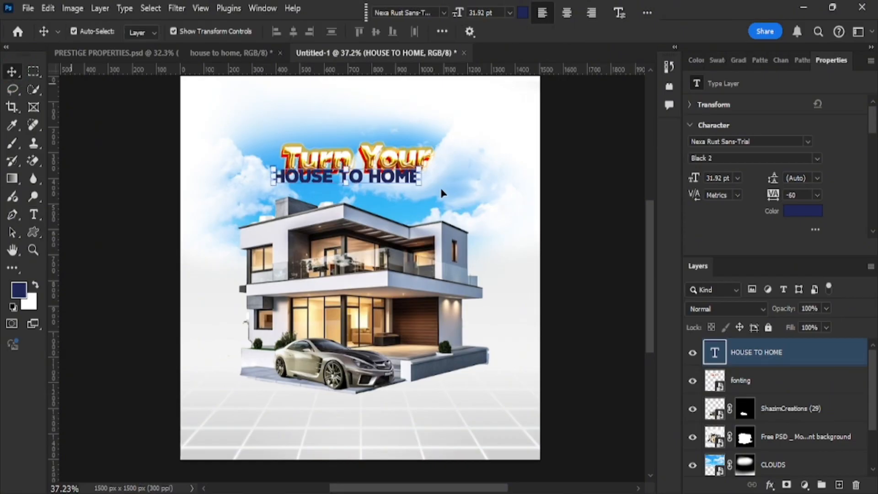
{"action": "left_click_drag", "start_coordinate": [421, 183], "coordinate": [450, 190]}
{"action": "left_click_drag", "start_coordinate": [387, 187], "coordinate": [391, 196]}
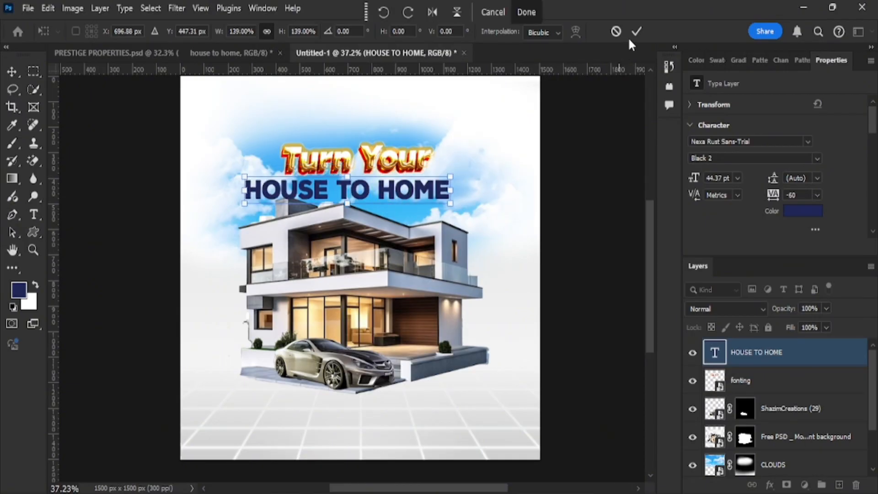
{"action": "left_click_drag", "start_coordinate": [794, 358], "coordinate": [754, 419]}
{"action": "left_click_drag", "start_coordinate": [452, 204], "coordinate": [635, 338]}
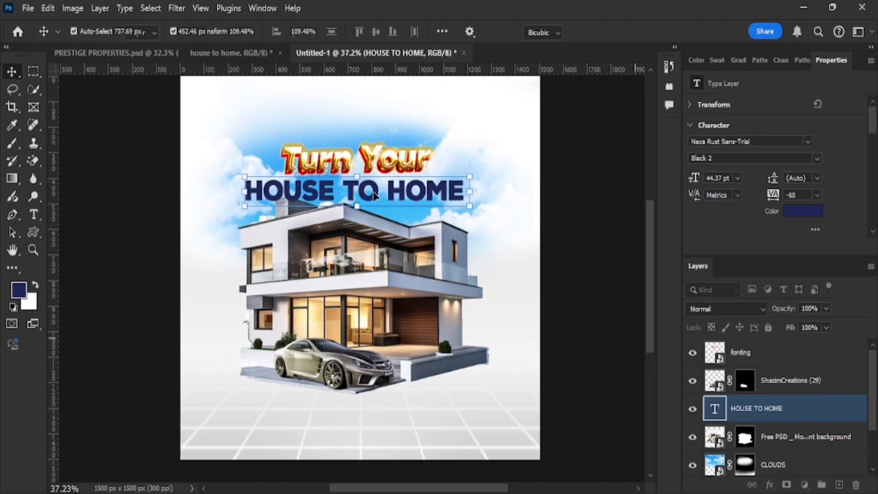
{"action": "left_click_drag", "start_coordinate": [374, 193], "coordinate": [370, 198]}
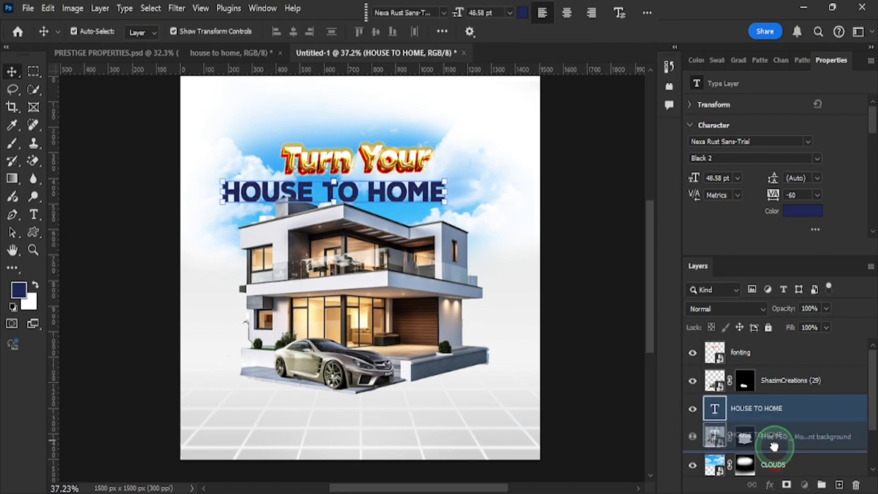
{"action": "key", "text": "ctrl+bracketleft"}
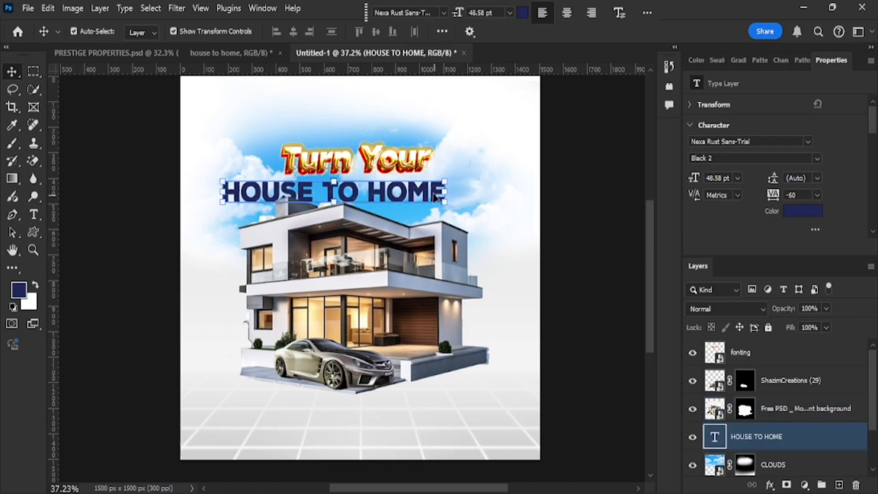
{"action": "left_click_drag", "start_coordinate": [412, 196], "coordinate": [474, 221]}
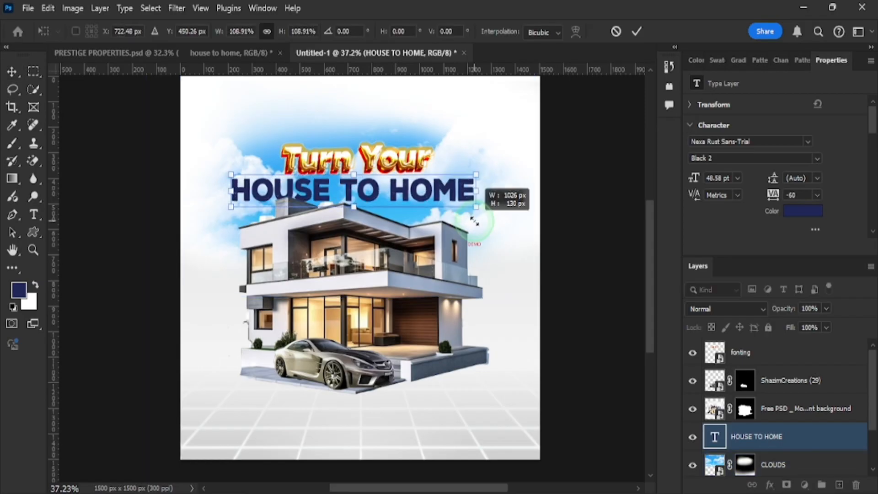
{"action": "left_click_drag", "start_coordinate": [474, 222], "coordinate": [475, 221]}
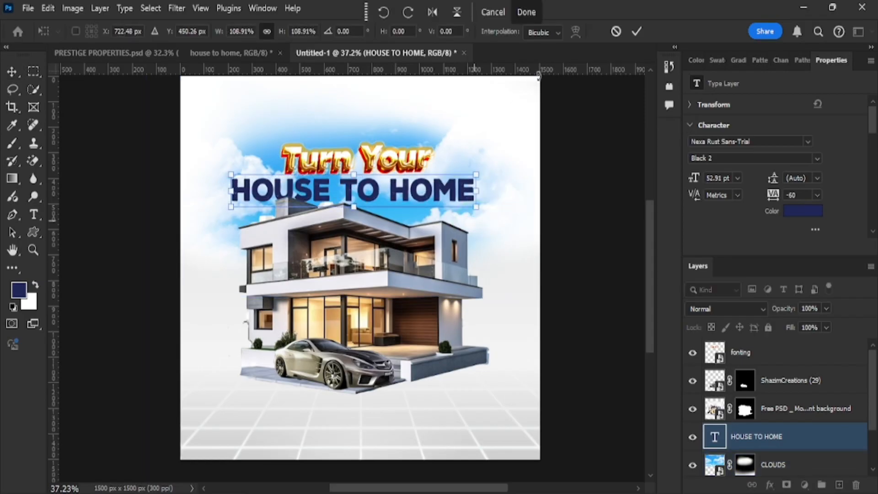
{"action": "left_click", "coordinate": [637, 33]}
Centre the heading horizontally on the canvas, then deselect.
{"action": "key", "text": "ctrl+a"}
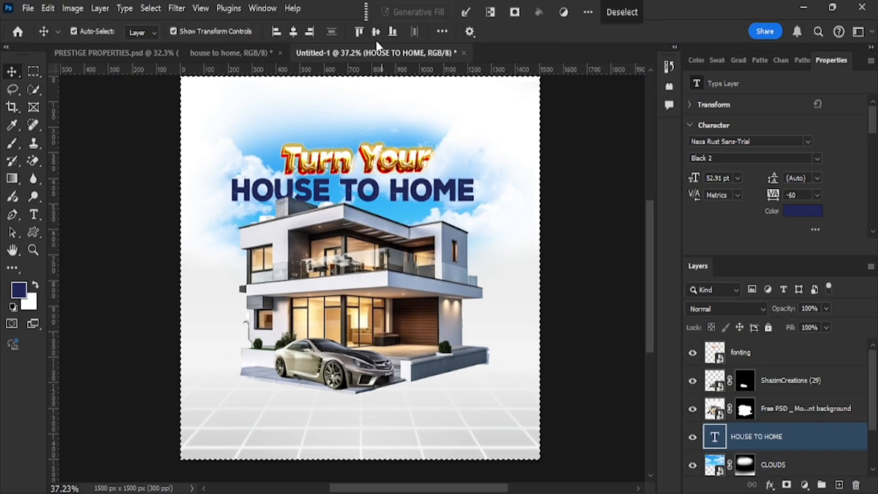
{"action": "left_click", "coordinate": [292, 32]}
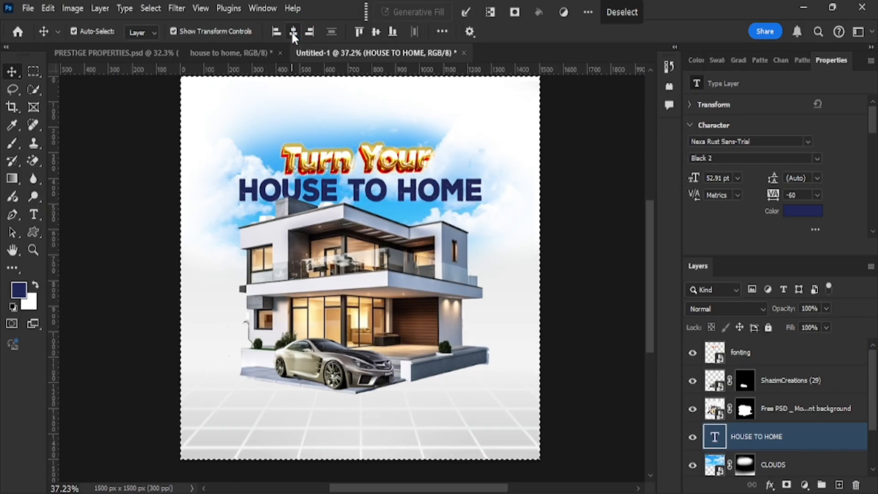
{"action": "left_click", "coordinate": [621, 11]}
Colour the word HOME light blue (#80c7f8) sampled from the sky, keeping HOUSE TO navy.
{"action": "scroll", "coordinate": [484, 280], "scroll_direction": "up", "scroll_amount": 1}
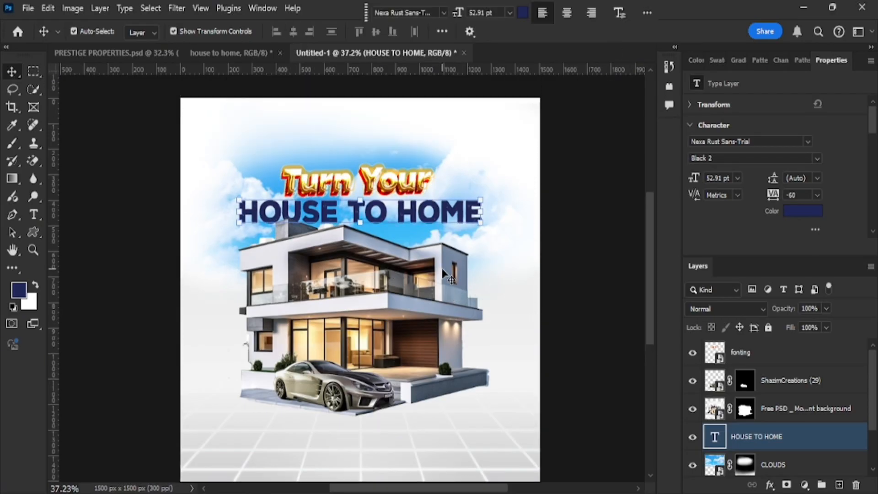
{"action": "left_click", "coordinate": [418, 293], "text": "shift"}
{"action": "double_click", "coordinate": [413, 211]}
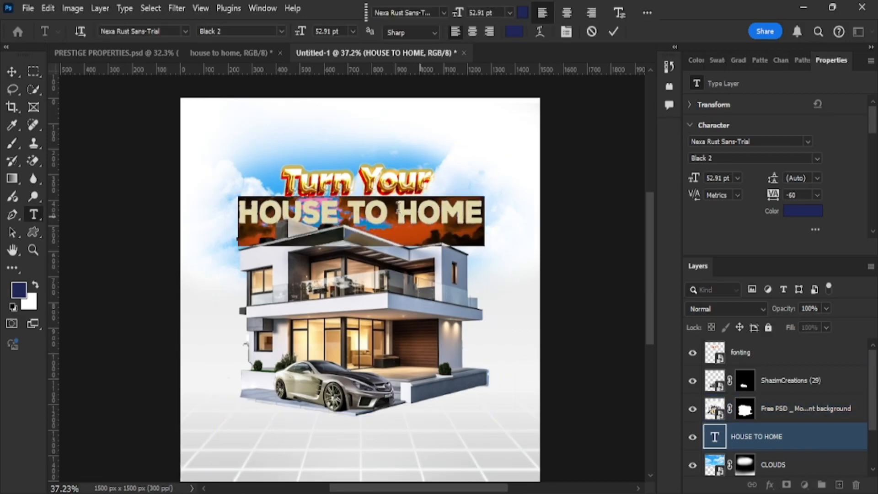
{"action": "left_click_drag", "start_coordinate": [398, 210], "coordinate": [484, 212]}
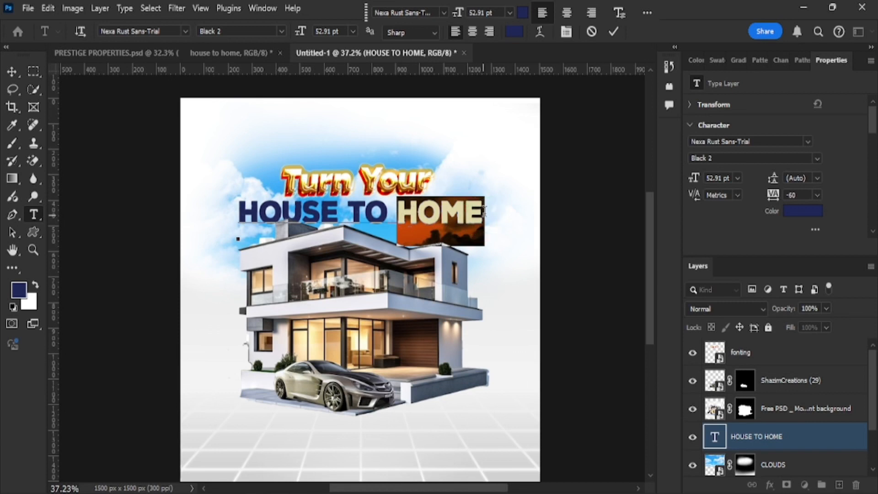
{"action": "left_click", "coordinate": [523, 13]}
{"action": "left_click", "coordinate": [408, 158]}
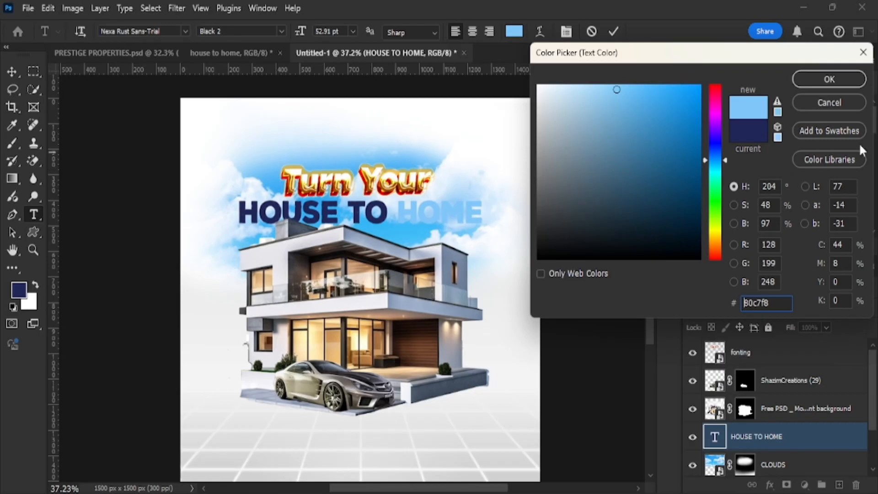
{"action": "left_click", "coordinate": [830, 79]}
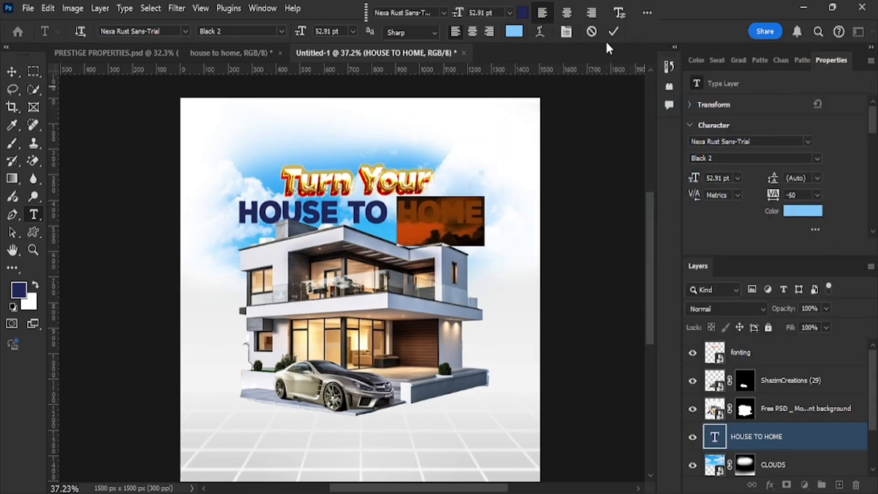
{"action": "left_click", "coordinate": [613, 31]}
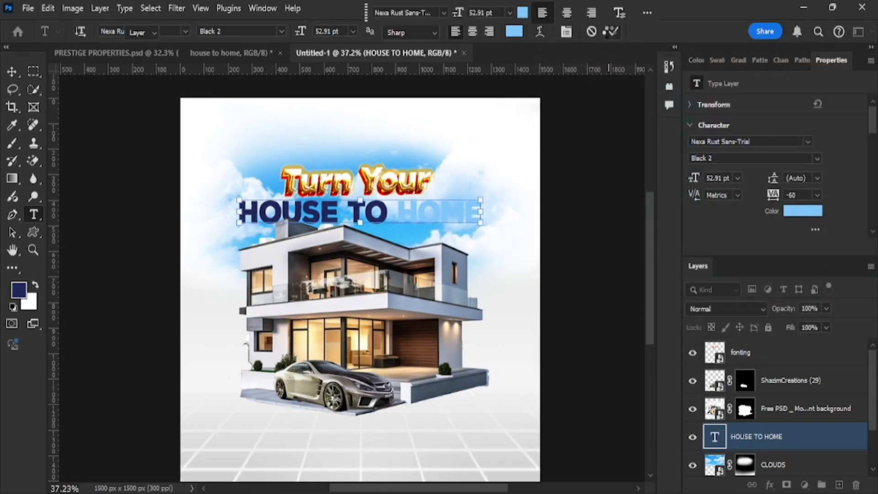
{"action": "key", "text": "v"}
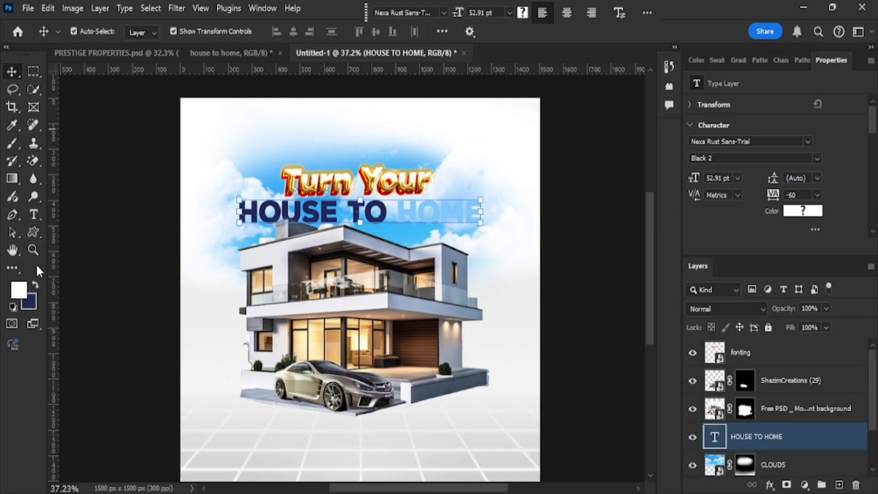
Draw a rectangle over the word HOME with no outline.
{"action": "right_click", "coordinate": [32, 233]}
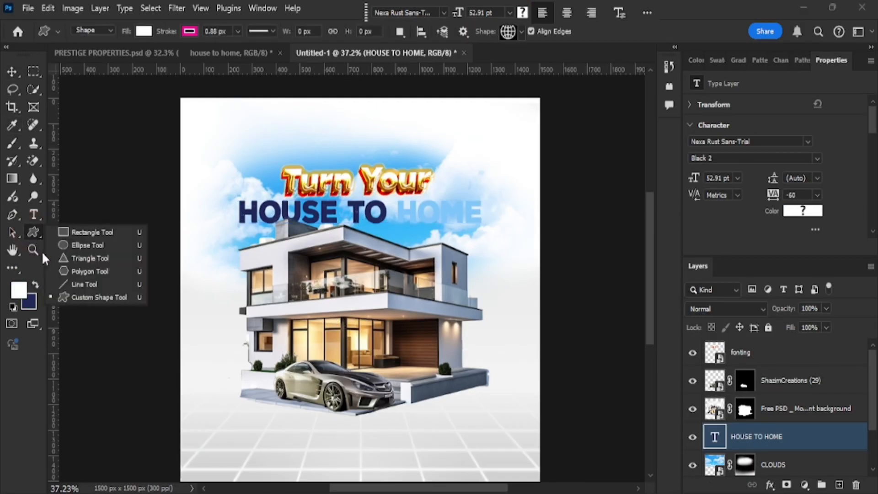
{"action": "left_click", "coordinate": [78, 232]}
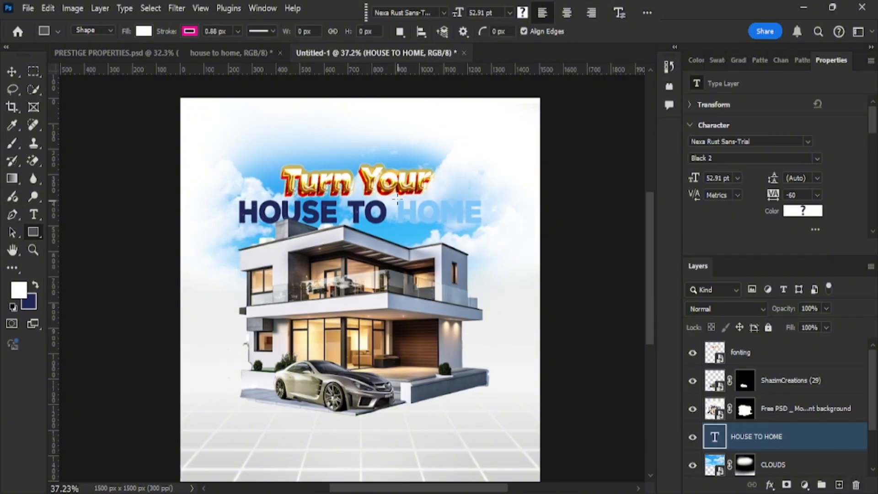
{"action": "left_click_drag", "start_coordinate": [392, 197], "coordinate": [484, 228]}
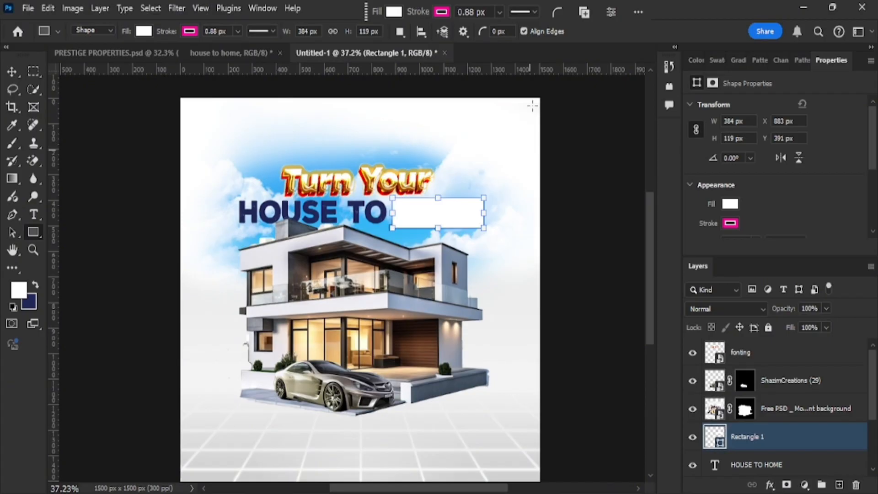
{"action": "left_click", "coordinate": [442, 12]}
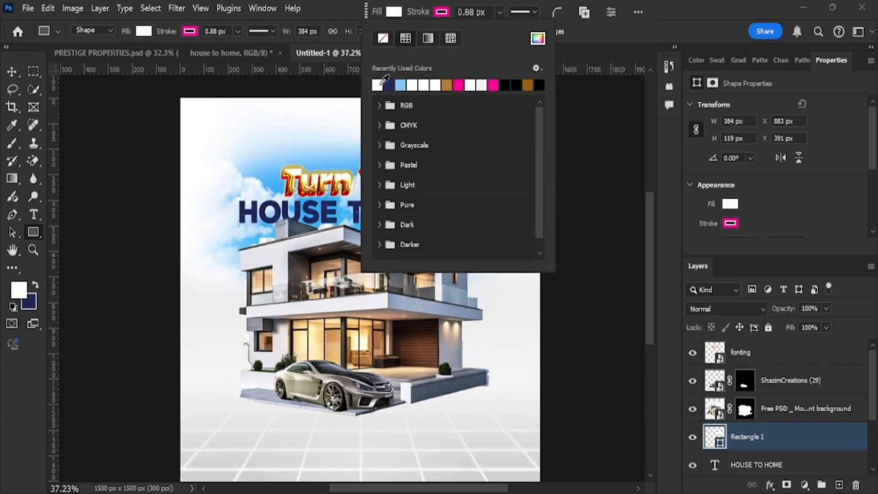
{"action": "left_click", "coordinate": [386, 41]}
{"action": "left_click", "coordinate": [574, 131]}
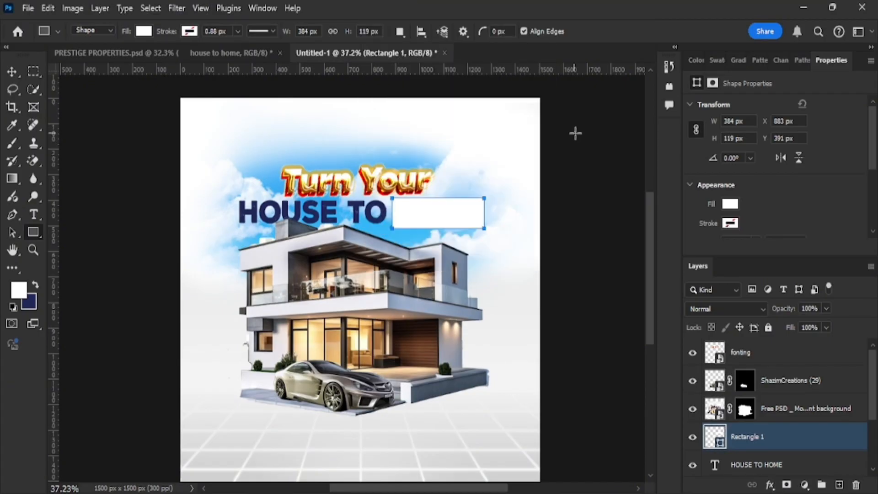
{"action": "left_click", "coordinate": [575, 134]}
{"action": "left_click", "coordinate": [508, 94]}
Nudge Rectangle 1 up slightly behind HOME with the arrow keys.
{"action": "scroll", "coordinate": [777, 434], "scroll_direction": "down", "scroll_amount": 2}
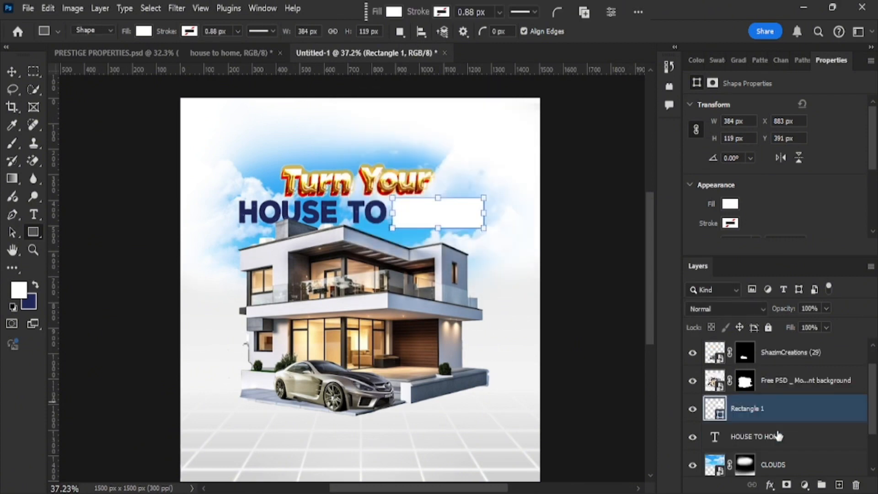
{"action": "left_click_drag", "start_coordinate": [763, 384], "coordinate": [758, 412]}
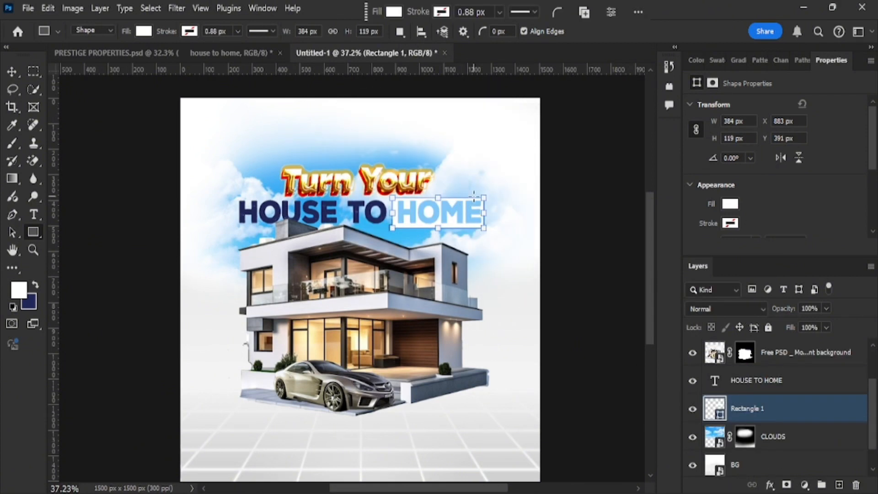
{"action": "key", "text": "Up"}
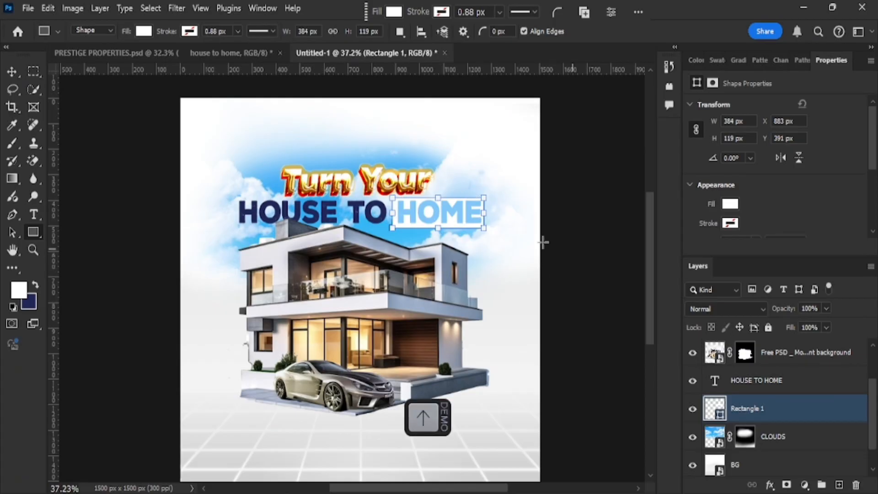
{"action": "left_click", "coordinate": [12, 72]}
{"action": "key", "text": "Up"}
{"action": "key", "text": "Up"}
{"action": "key", "text": "Up"}
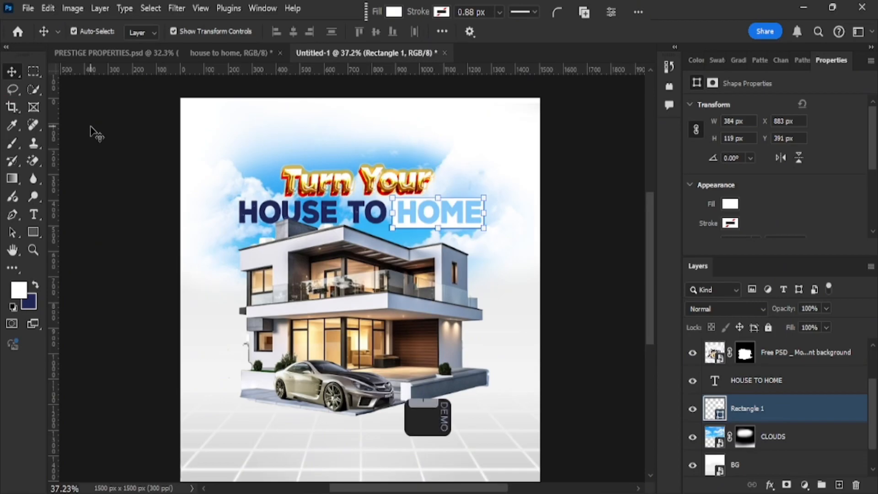
{"action": "key", "text": "Up"}
{"action": "key", "text": "Up"}
{"action": "key", "text": "Up"}
{"action": "scroll", "coordinate": [812, 217], "scroll_direction": "down", "scroll_amount": 2}
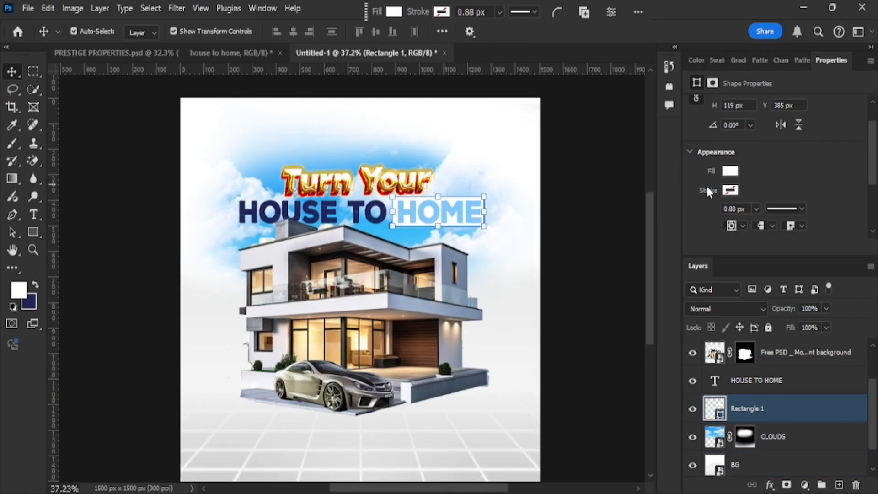
{"action": "scroll", "coordinate": [739, 201], "scroll_direction": "down", "scroll_amount": 1}
{"action": "left_click_drag", "start_coordinate": [713, 213], "coordinate": [711, 211]}
Round the HOME box's corners to 14 px in Properties.
{"action": "left_click", "coordinate": [499, 242], "text": "shift"}
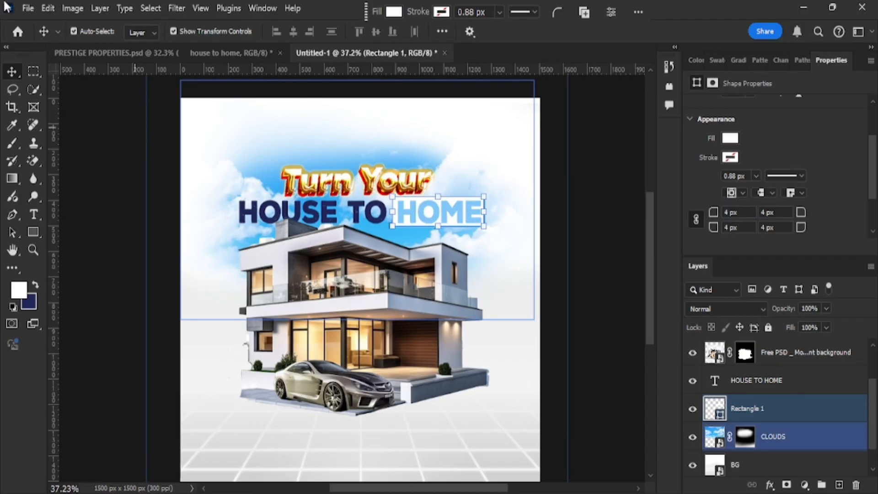
{"action": "left_click", "coordinate": [590, 267]}
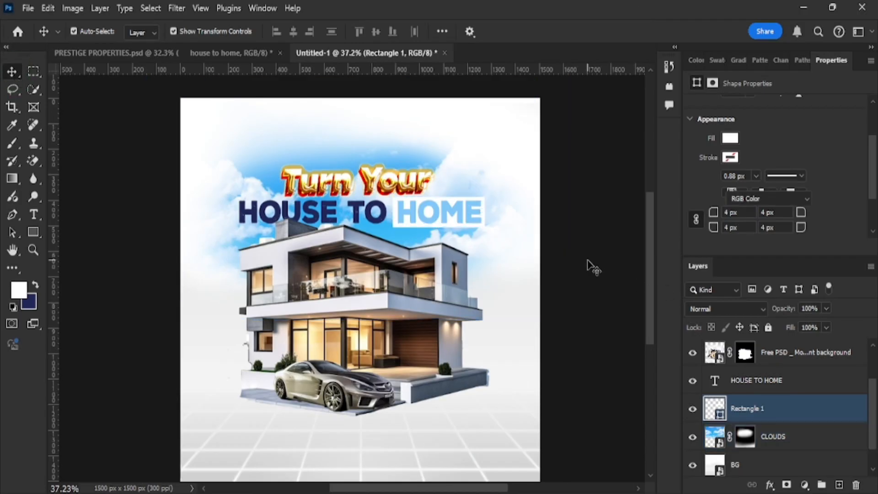
{"action": "left_click", "coordinate": [480, 235]}
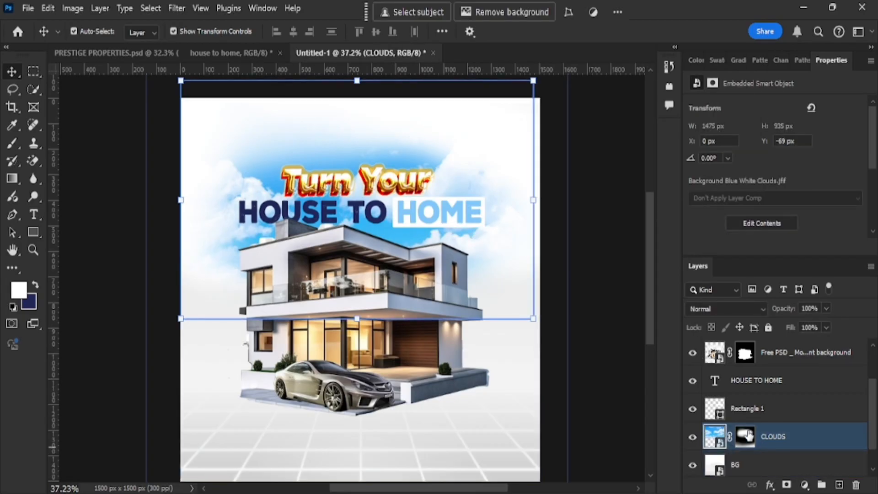
{"action": "left_click", "coordinate": [755, 409]}
{"action": "scroll", "coordinate": [807, 195], "scroll_direction": "down", "scroll_amount": 4}
{"action": "left_click_drag", "start_coordinate": [709, 183], "coordinate": [713, 184]}
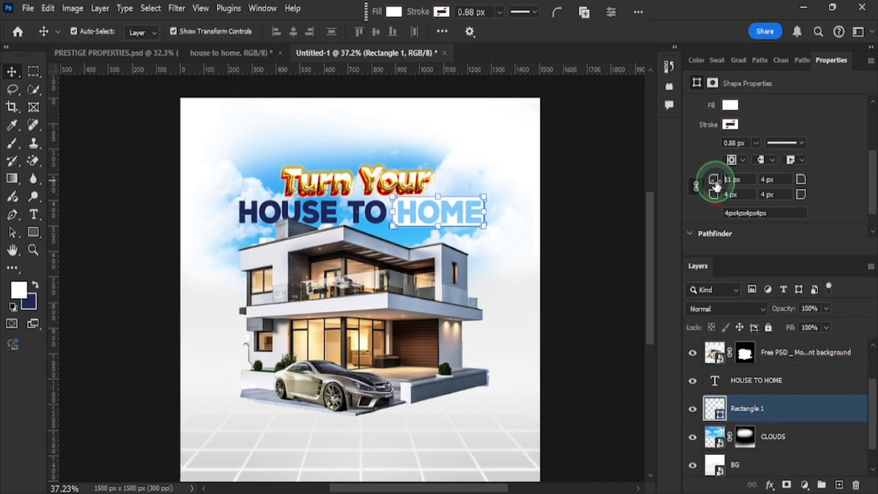
Clear the layer selection and open a File Explorer window.
{"action": "left_click", "coordinate": [567, 282]}
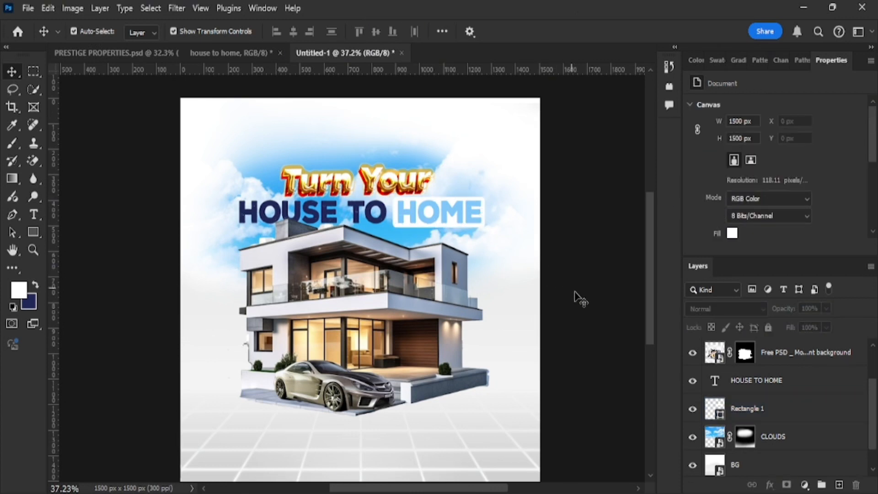
{"action": "left_click", "coordinate": [471, 240]}
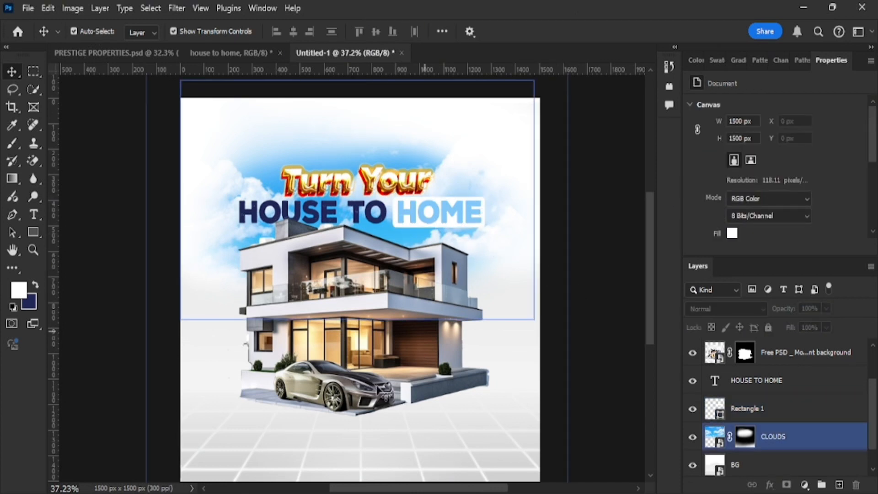
{"action": "left_click", "coordinate": [608, 295]}
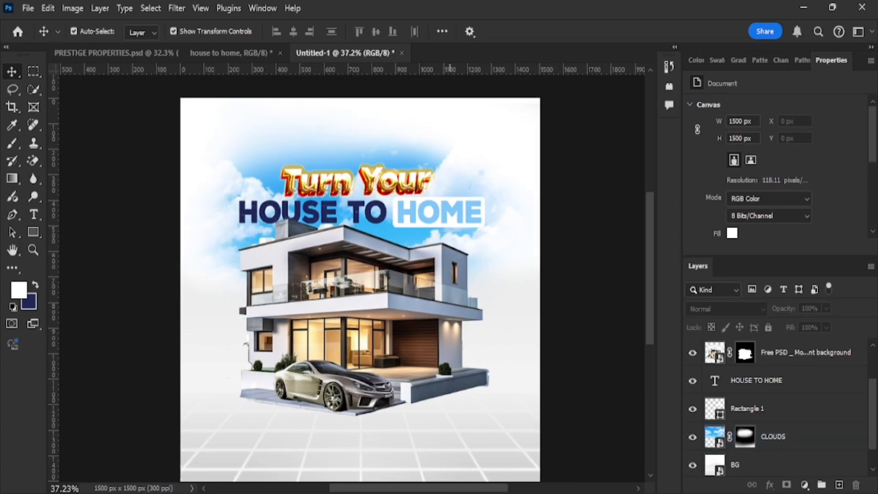
{"action": "left_click", "coordinate": [450, 493]}
Place the house icon from the PRESTIGE folder and shrink it to a small square.
{"action": "left_click", "coordinate": [64, 399]}
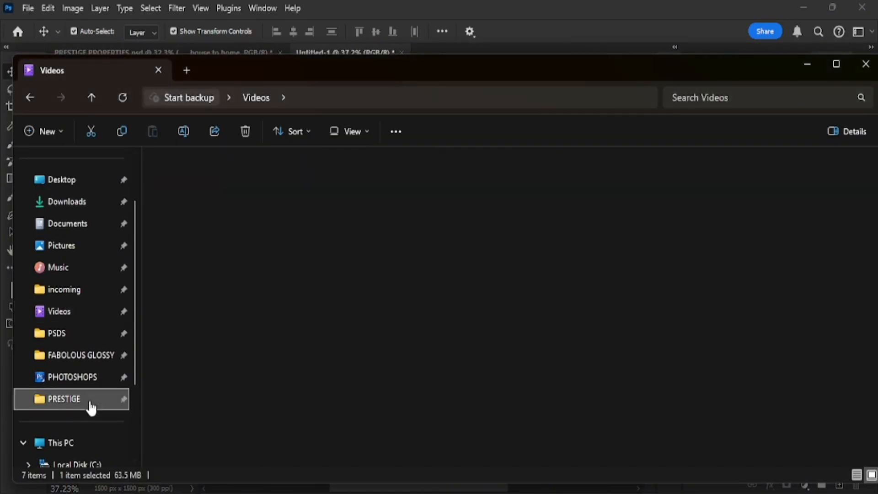
{"action": "left_click_drag", "start_coordinate": [548, 187], "coordinate": [451, 295]}
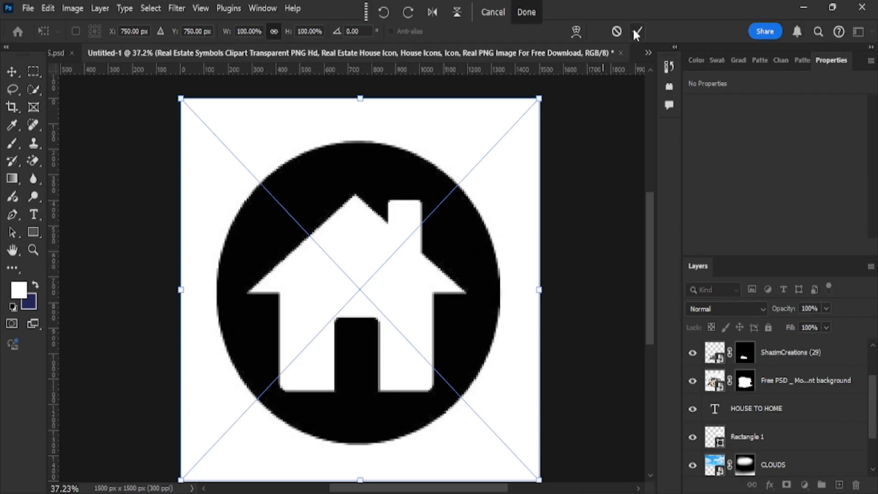
{"action": "left_click", "coordinate": [636, 32]}
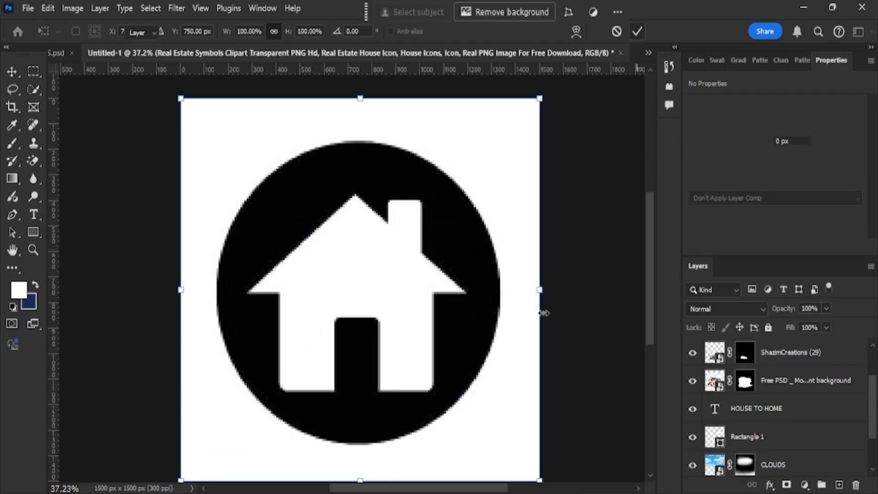
{"action": "left_click", "coordinate": [181, 104]}
{"action": "left_click_drag", "start_coordinate": [182, 104], "coordinate": [310, 275]}
{"action": "left_click", "coordinate": [636, 32]}
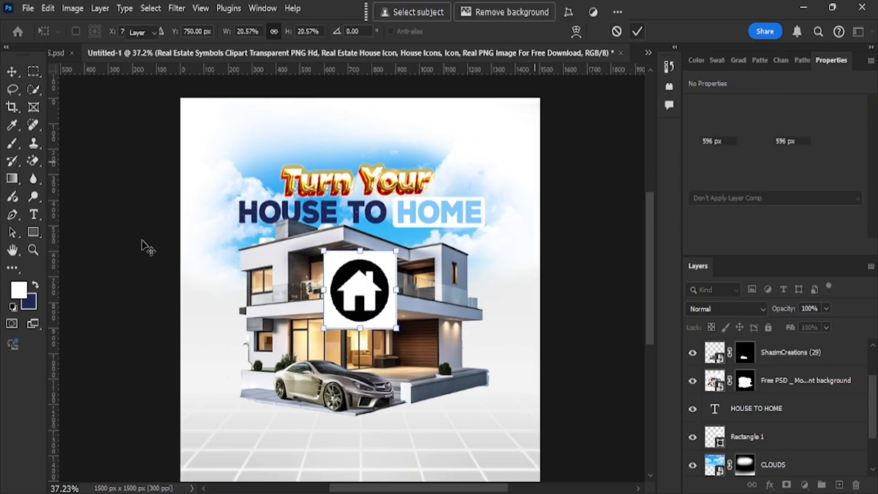
Rasterize the icon and Magic Erase its black circle and white background.
{"action": "left_click", "coordinate": [34, 160]}
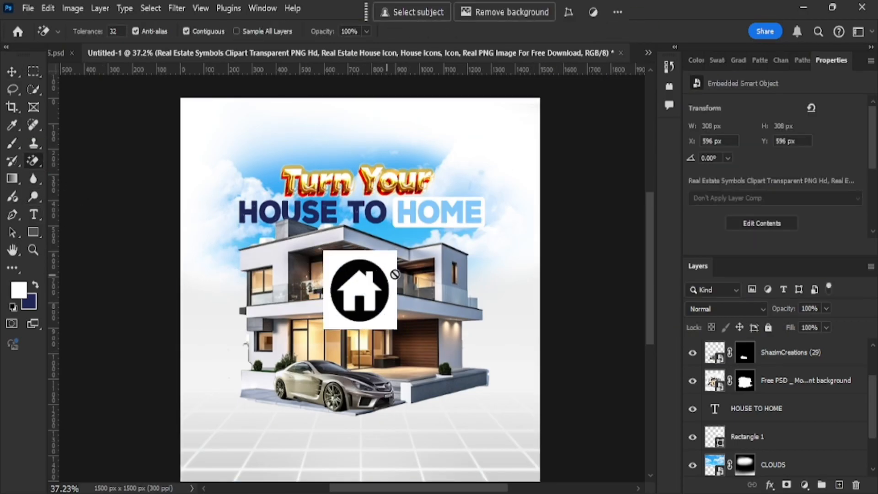
{"action": "left_click", "coordinate": [375, 268]}
{"action": "left_click", "coordinate": [399, 200]}
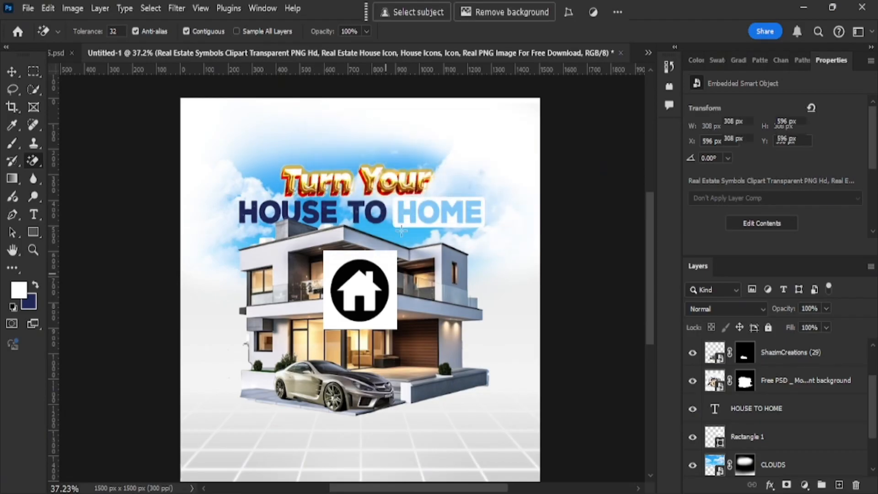
{"action": "left_click", "coordinate": [381, 279]}
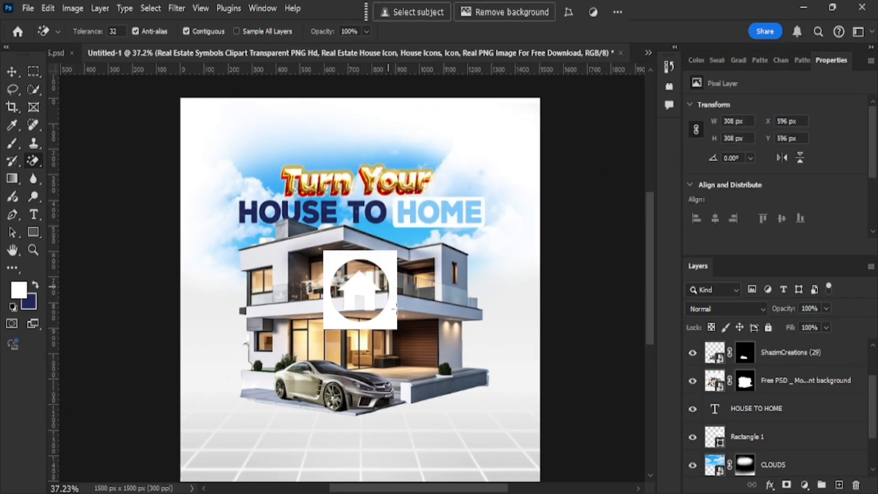
{"action": "left_click", "coordinate": [12, 71]}
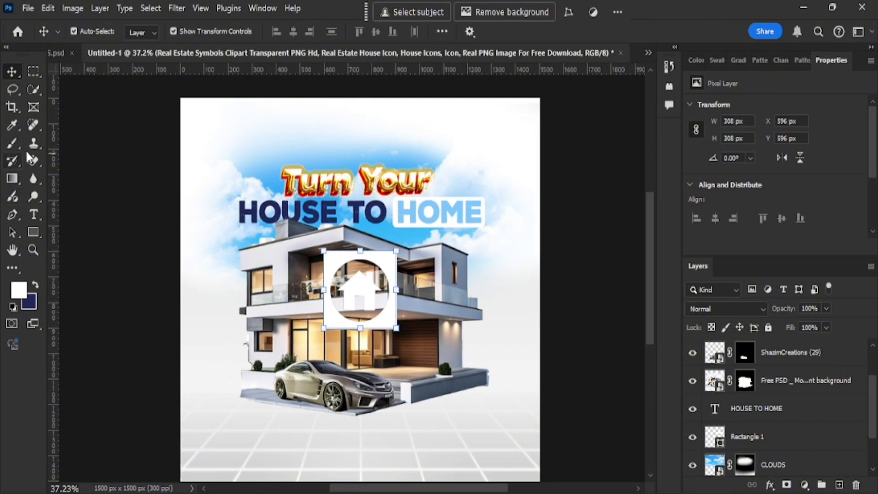
{"action": "left_click", "coordinate": [37, 164]}
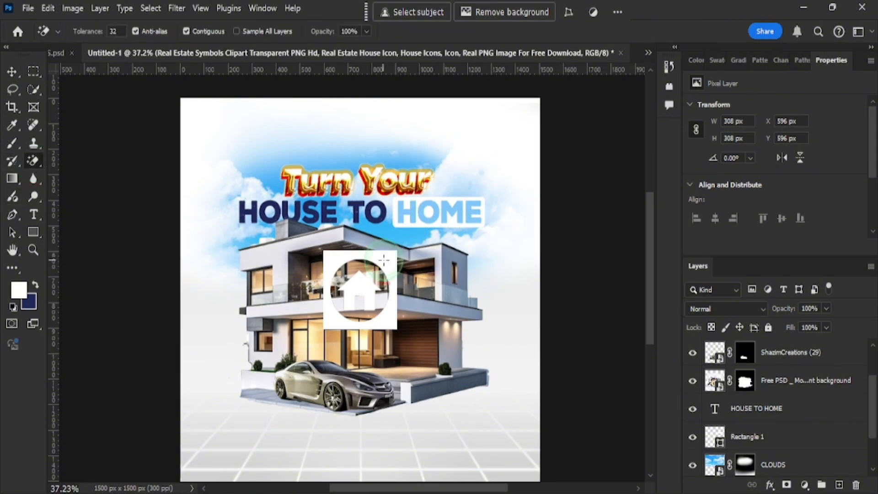
{"action": "left_click", "coordinate": [392, 272]}
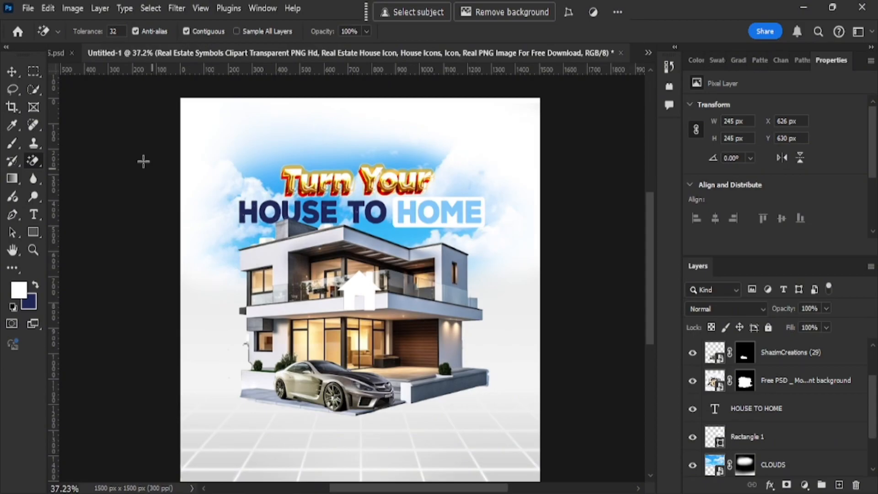
{"action": "left_click", "coordinate": [12, 71]}
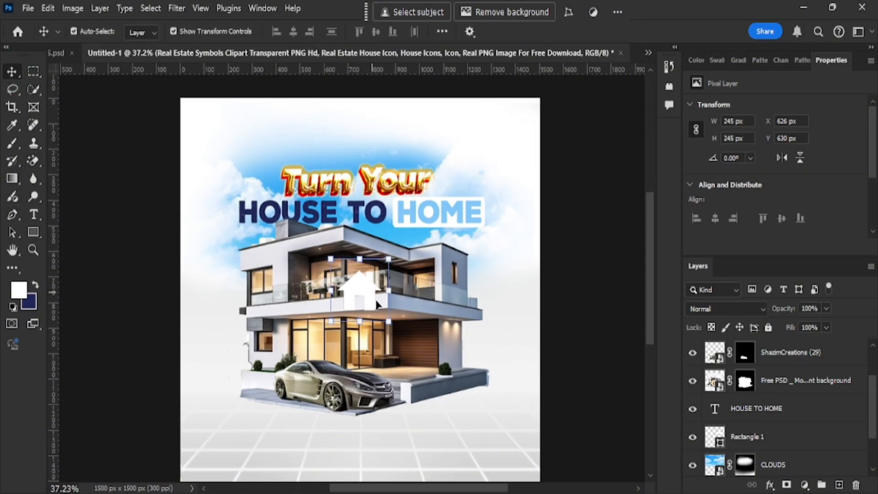
Shrink the house icon and move it over the O of HOME.
{"action": "left_click_drag", "start_coordinate": [388, 321], "coordinate": [415, 204]}
{"action": "scroll", "coordinate": [445, 197], "scroll_direction": "up", "scroll_amount": 3}
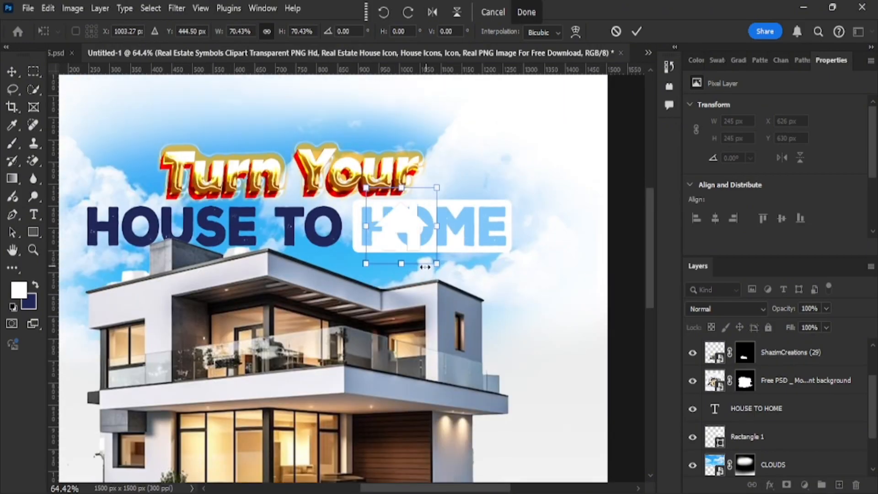
{"action": "scroll", "coordinate": [425, 267], "scroll_direction": "up", "scroll_amount": 3}
{"action": "left_click_drag", "start_coordinate": [437, 330], "coordinate": [411, 284]}
{"action": "left_click_drag", "start_coordinate": [436, 312], "coordinate": [432, 307]}
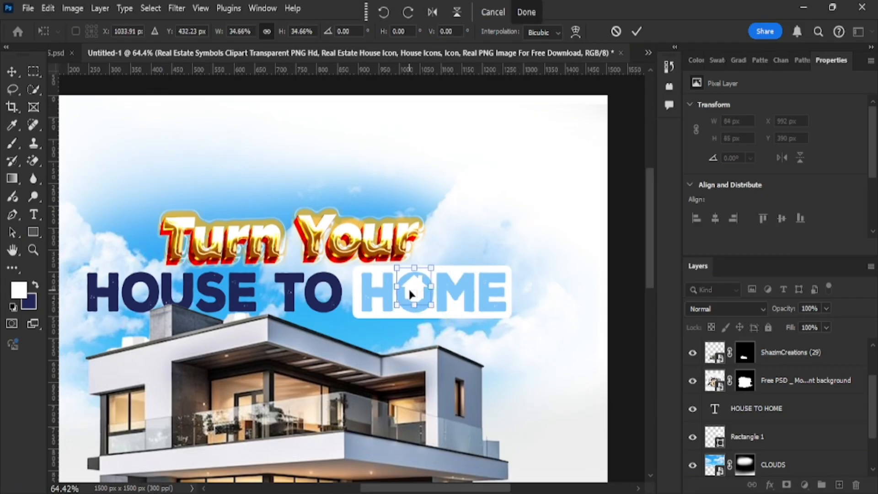
Nudge the icon into the centre of the O, commit, and save the poster.
{"action": "key", "text": "Right"}
{"action": "key", "text": "Down"}
{"action": "key", "text": "Down"}
{"action": "key", "text": "Right"}
{"action": "key", "text": "Right"}
{"action": "key", "text": "Down"}
{"action": "key", "text": "Down"}
{"action": "key", "text": "Right"}
{"action": "key", "text": "Down"}
{"action": "key", "text": "Left"}
{"action": "key", "text": "Left"}
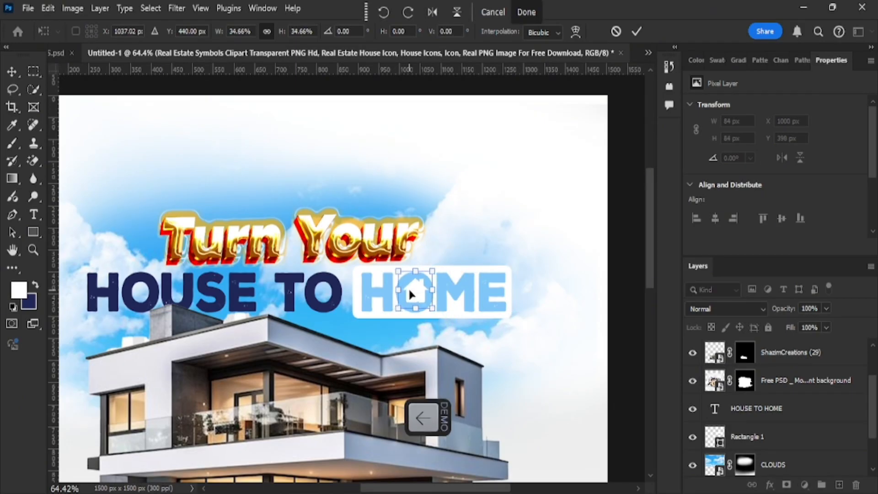
{"action": "key", "text": "Right"}
{"action": "scroll", "coordinate": [541, 298], "scroll_direction": "down", "scroll_amount": 3}
{"action": "key", "text": "ctrl+s"}
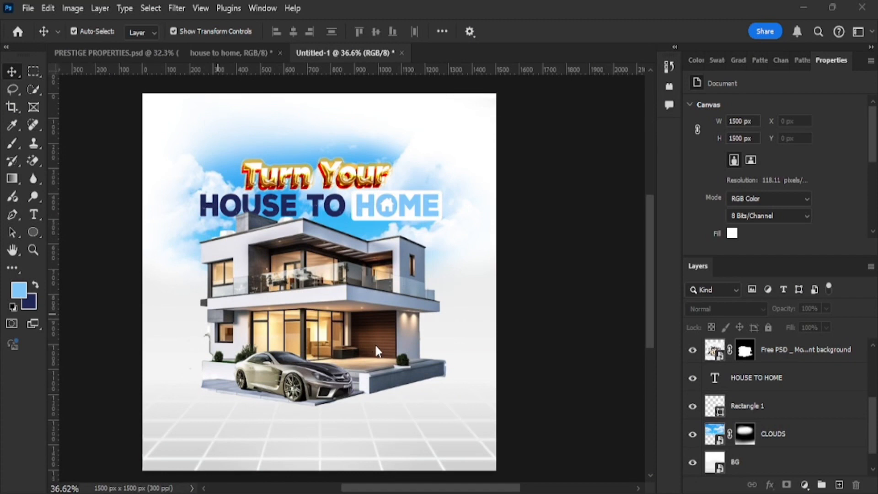
Place the flying birds image from the PRESTIGE folder into the poster.
{"action": "scroll", "coordinate": [413, 387], "scroll_direction": "left", "scroll_amount": 3}
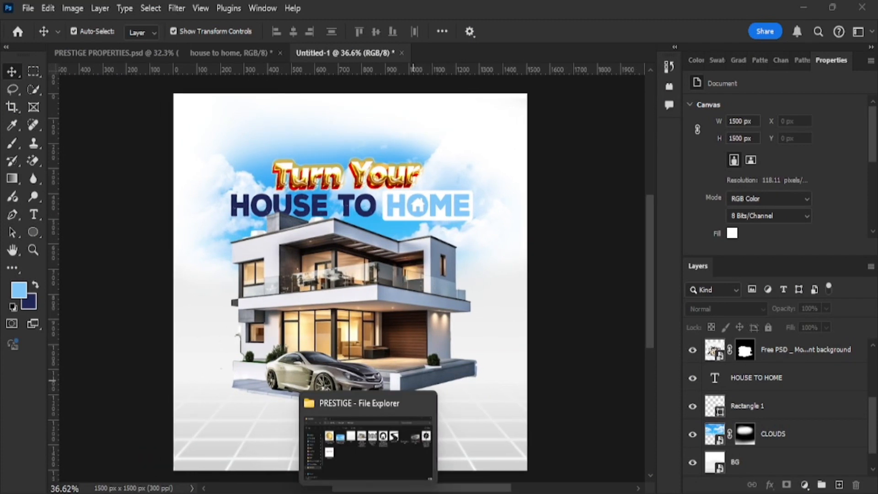
{"action": "left_click", "coordinate": [369, 493]}
{"action": "left_click_drag", "start_coordinate": [684, 201], "coordinate": [490, 399]}
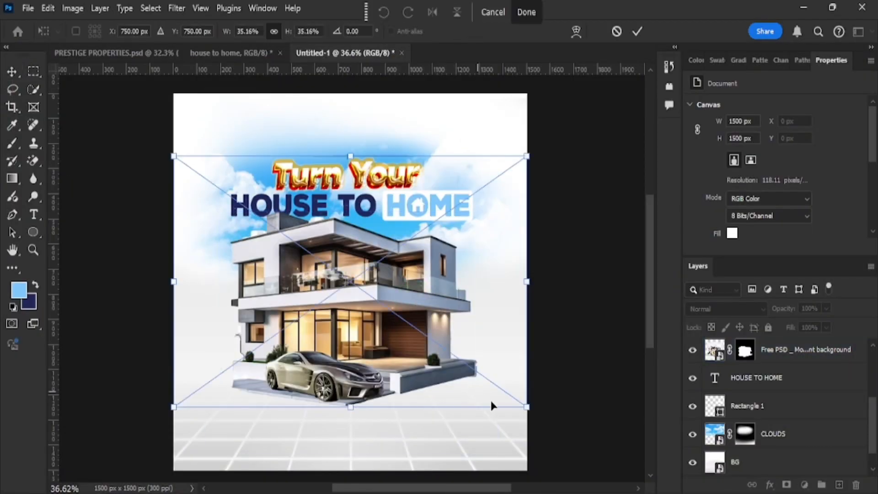
{"action": "left_click", "coordinate": [637, 31]}
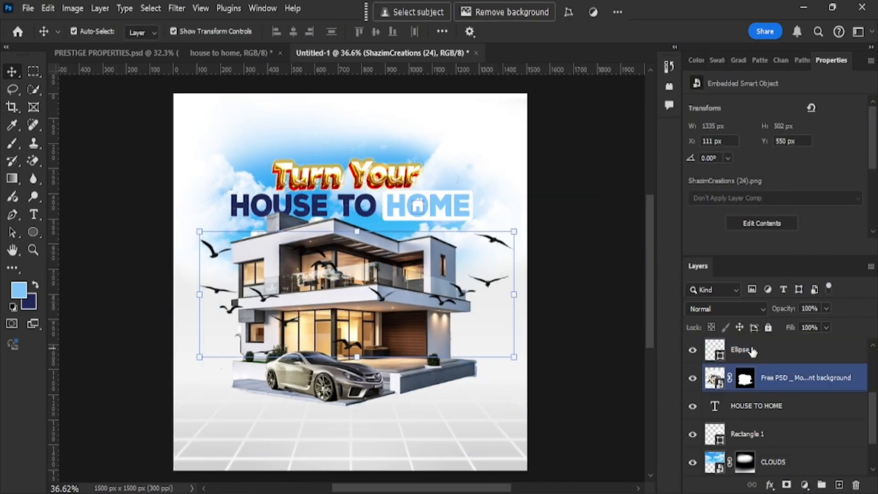
Make the house photo layer visible again.
{"action": "left_click", "coordinate": [851, 433]}
{"action": "left_click", "coordinate": [750, 408]}
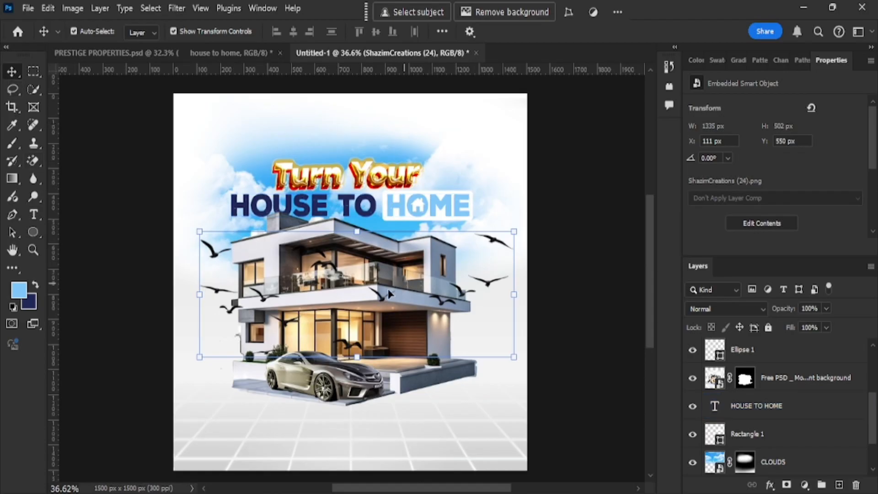
{"action": "left_click", "coordinate": [751, 386]}
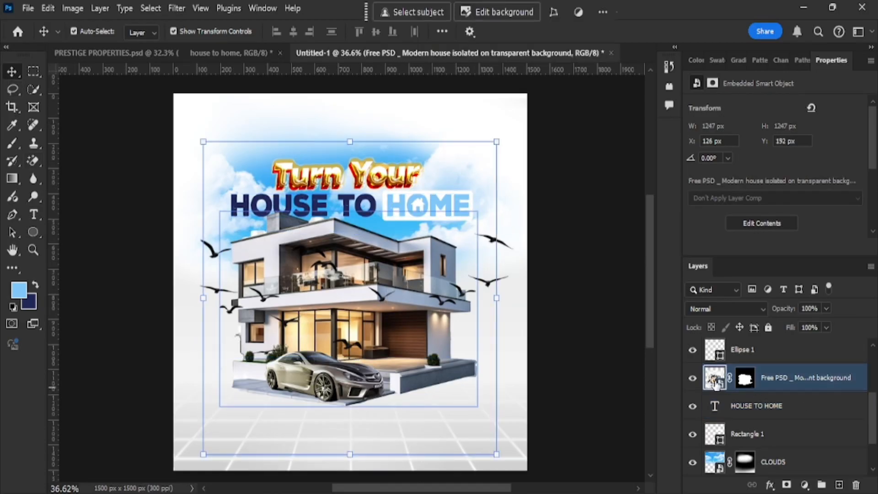
{"action": "left_click", "coordinate": [693, 379]}
{"action": "left_click", "coordinate": [542, 250]}
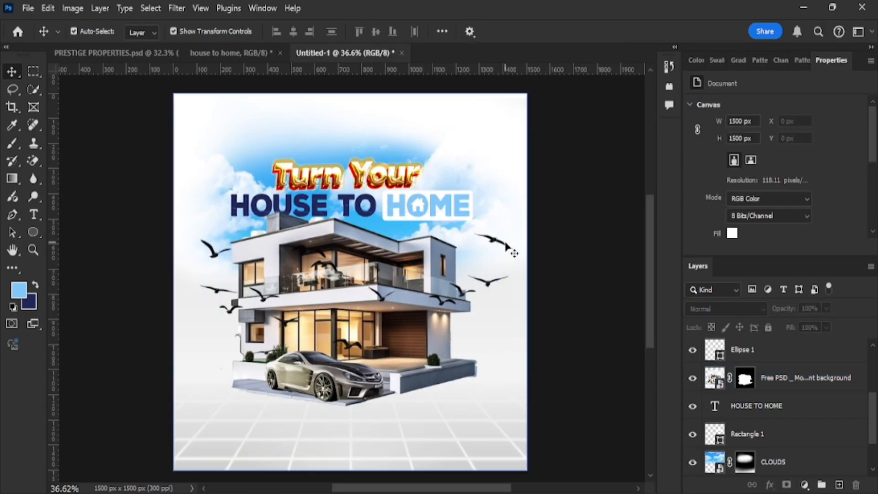
{"action": "left_click", "coordinate": [512, 252]}
Select the ShazimCreations (24) layer and add a white layer mask to it.
{"action": "right_click", "coordinate": [215, 267]}
{"action": "left_click", "coordinate": [233, 251]}
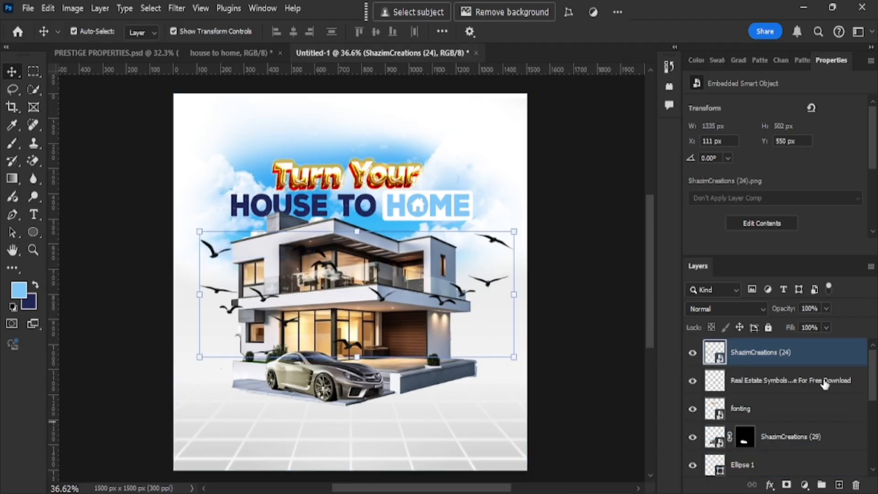
{"action": "left_click", "coordinate": [786, 484]}
{"action": "left_click", "coordinate": [12, 143]}
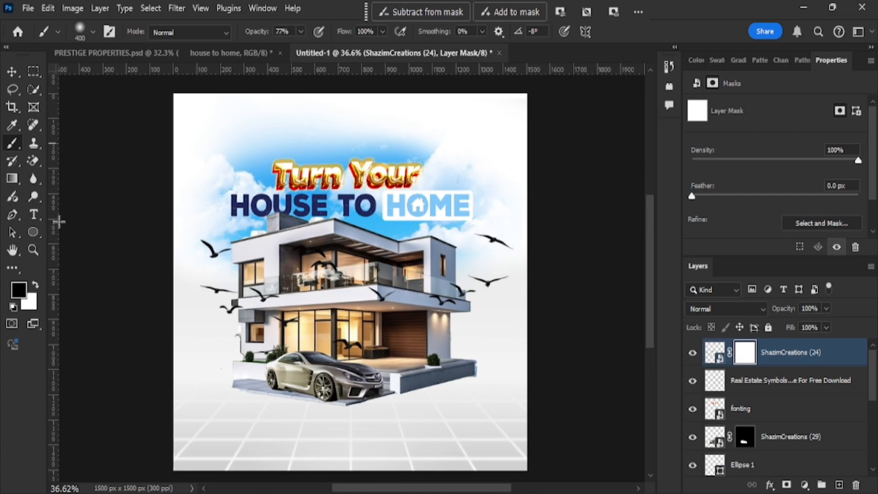
Paint black on the mask at 100% brush opacity over the extra birds and watermark.
{"action": "key", "text": "Caps_Lock"}
{"action": "left_click", "coordinate": [237, 306]}
{"action": "left_click", "coordinate": [231, 308]}
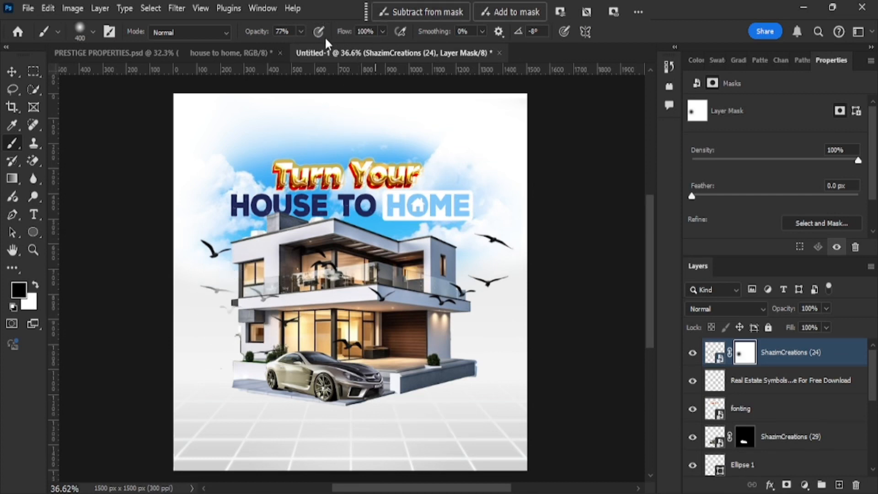
{"action": "left_click", "coordinate": [301, 32]}
{"action": "left_click_drag", "start_coordinate": [308, 48], "coordinate": [326, 32]}
{"action": "left_click", "coordinate": [317, 2]}
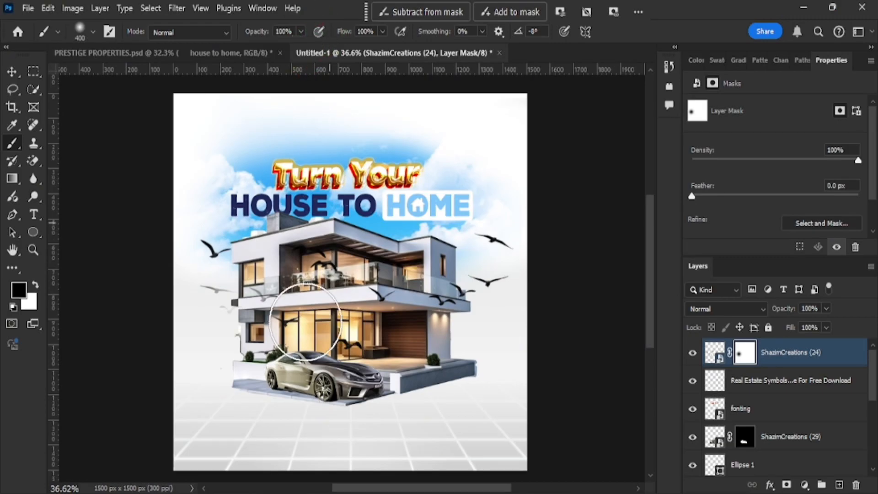
{"action": "mouse_move", "coordinate": [233, 305]}
{"action": "left_mouse_down"}
{"action": "mouse_move", "coordinate": [295, 317]}
{"action": "mouse_move", "coordinate": [223, 315]}
{"action": "left_mouse_up"}
{"action": "mouse_move", "coordinate": [334, 277]}
{"action": "left_mouse_down"}
{"action": "mouse_move", "coordinate": [323, 342]}
{"action": "mouse_move", "coordinate": [280, 336]}
{"action": "mouse_move", "coordinate": [339, 289]}
{"action": "mouse_move", "coordinate": [391, 303]}
{"action": "mouse_move", "coordinate": [482, 304]}
{"action": "mouse_move", "coordinate": [432, 347]}
{"action": "mouse_move", "coordinate": [273, 334]}
{"action": "mouse_move", "coordinate": [320, 313]}
{"action": "mouse_move", "coordinate": [333, 281]}
{"action": "mouse_move", "coordinate": [290, 321]}
{"action": "left_mouse_up"}
{"action": "left_click", "coordinate": [12, 77]}
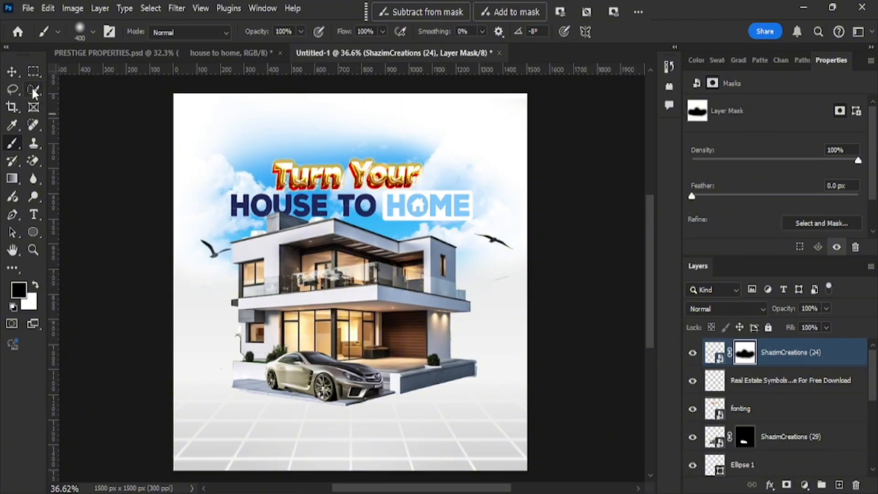
{"action": "left_click", "coordinate": [12, 72]}
Scale the house-and-car image to about 106.6%, centre it on the guides, and deselect.
{"action": "left_click_drag", "start_coordinate": [200, 356], "coordinate": [179, 365]}
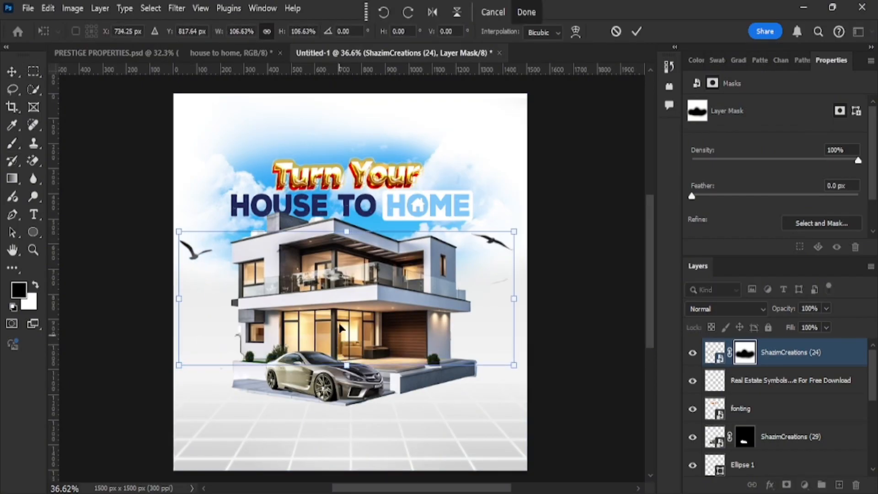
{"action": "left_click_drag", "start_coordinate": [412, 340], "coordinate": [416, 351]}
{"action": "key", "text": "Return"}
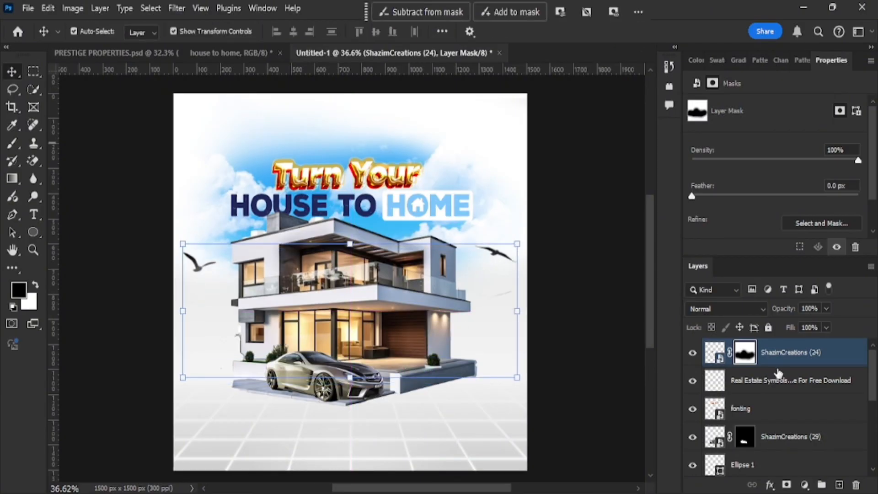
{"action": "left_click", "coordinate": [778, 373], "text": "ctrl"}
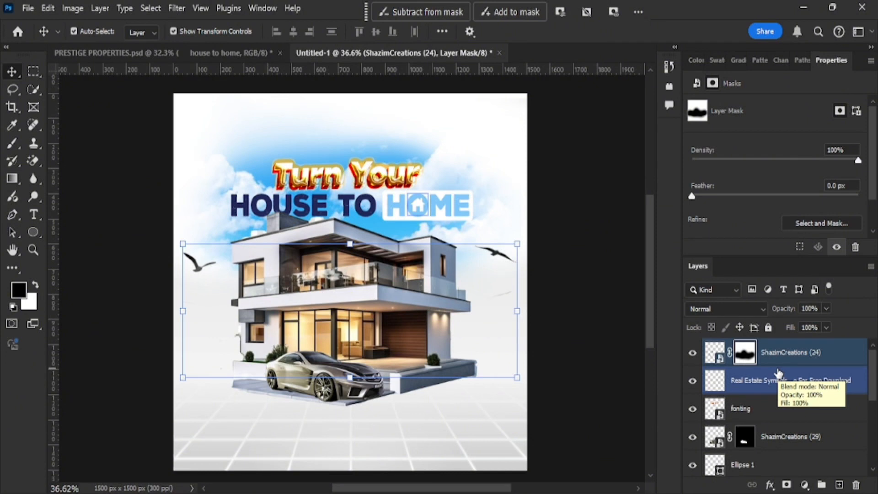
{"action": "left_click", "coordinate": [10, 75]}
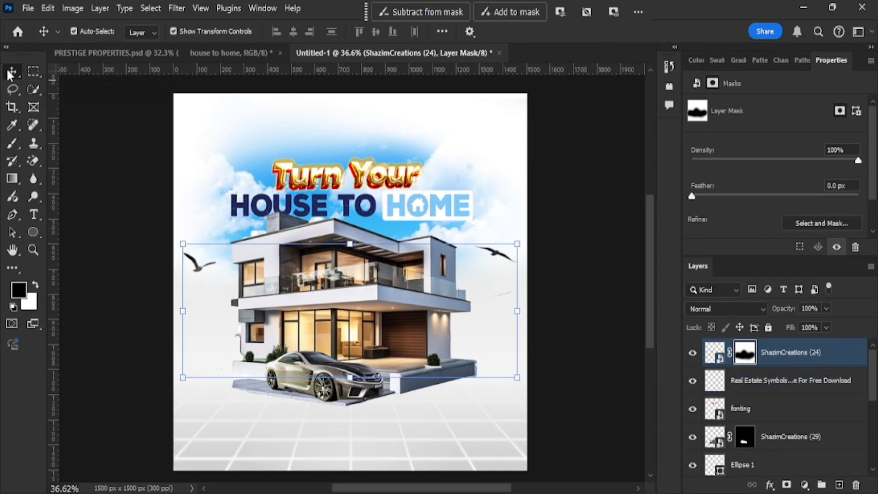
{"action": "left_click", "coordinate": [604, 261]}
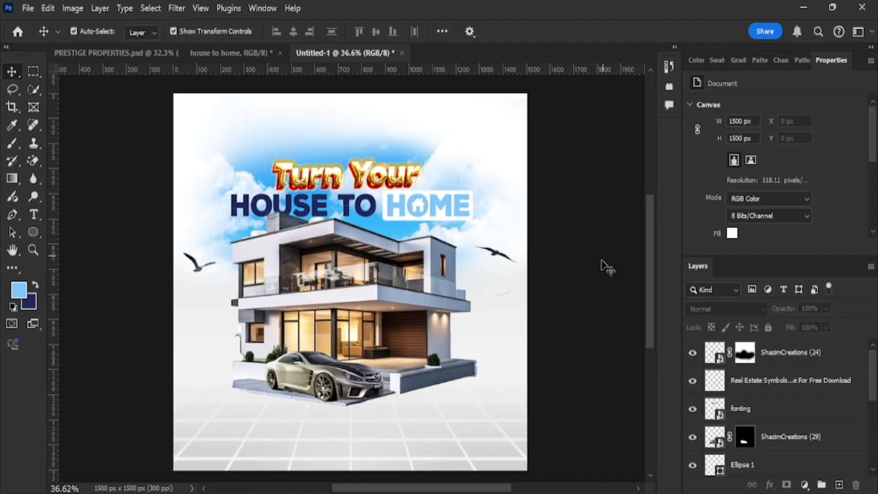
{"action": "scroll", "coordinate": [317, 387], "scroll_direction": "down", "scroll_amount": 3}
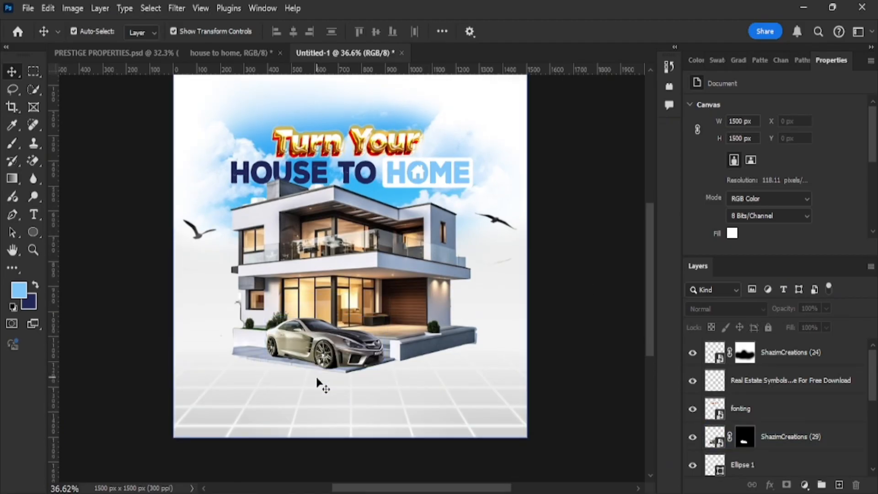
{"action": "scroll", "coordinate": [319, 383], "scroll_direction": "up", "scroll_amount": 2}
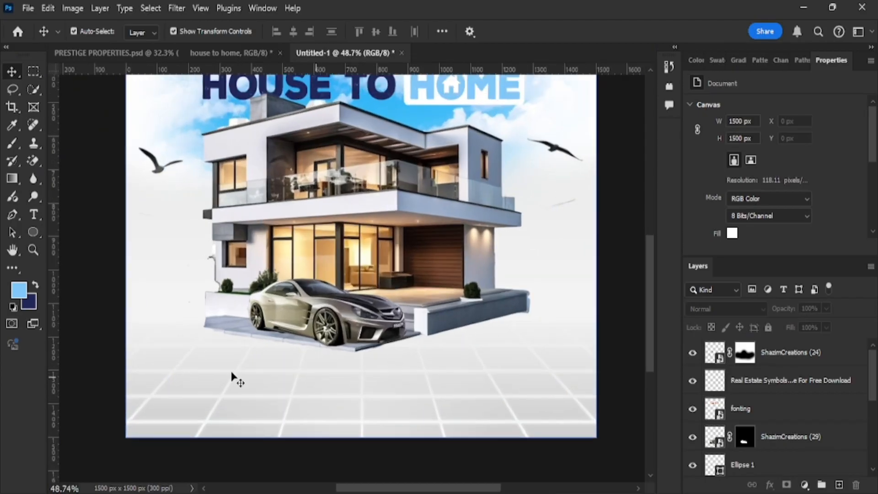
Draw a light blue rectangle near the bottom-left of the flyer.
{"action": "left_click", "coordinate": [32, 232]}
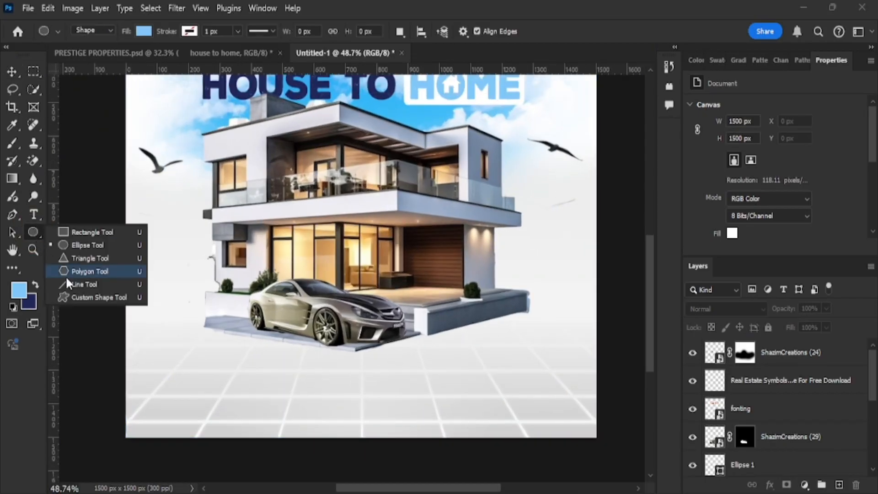
{"action": "left_click", "coordinate": [91, 232]}
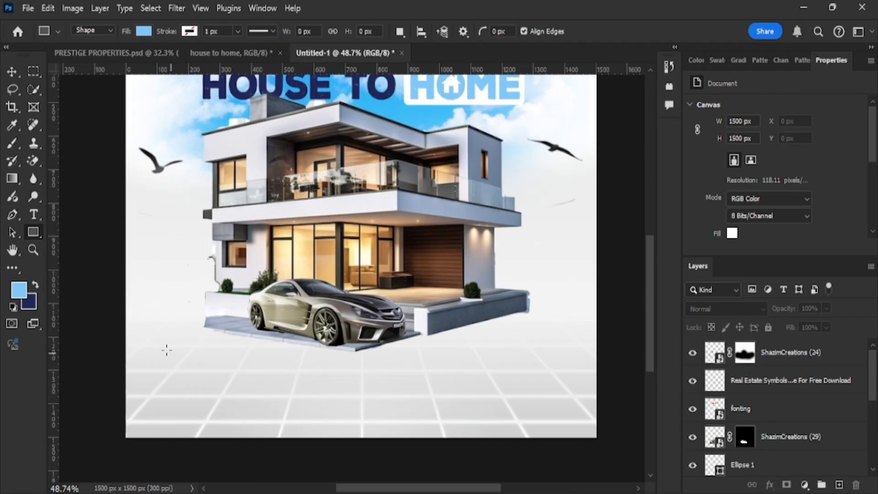
{"action": "left_click", "coordinate": [17, 290]}
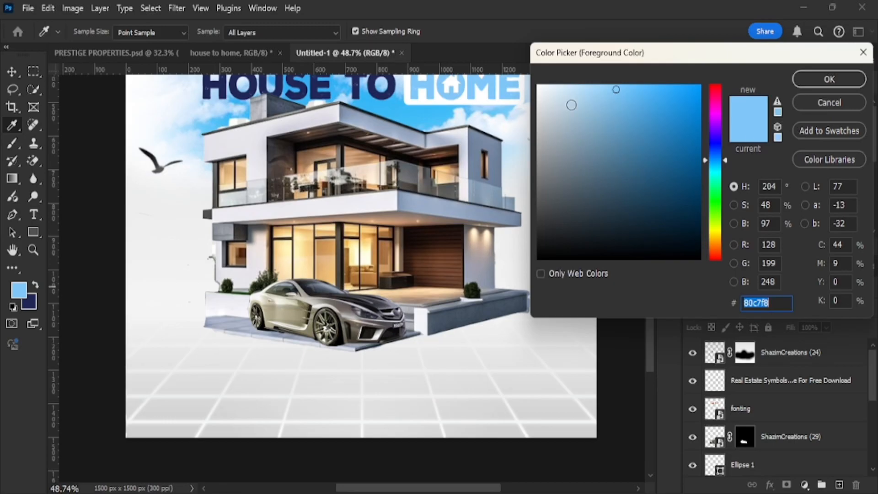
{"action": "left_click", "coordinate": [804, 103]}
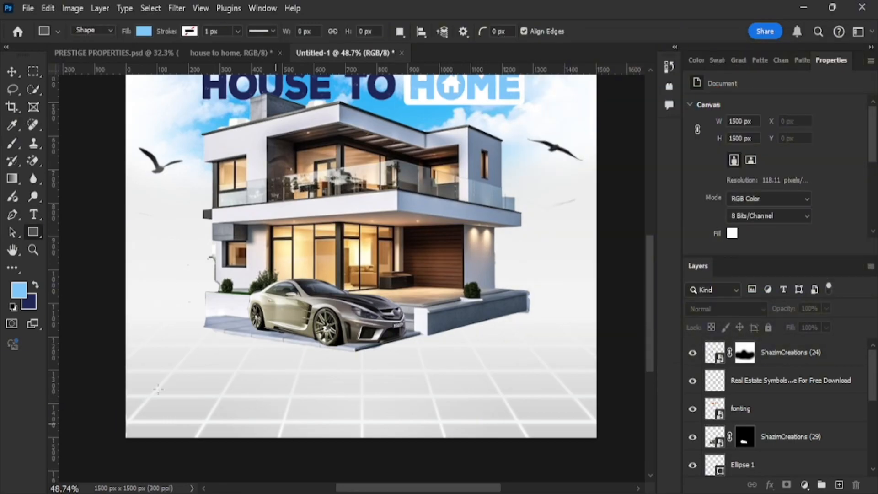
{"action": "left_click_drag", "start_coordinate": [216, 390], "coordinate": [310, 415]}
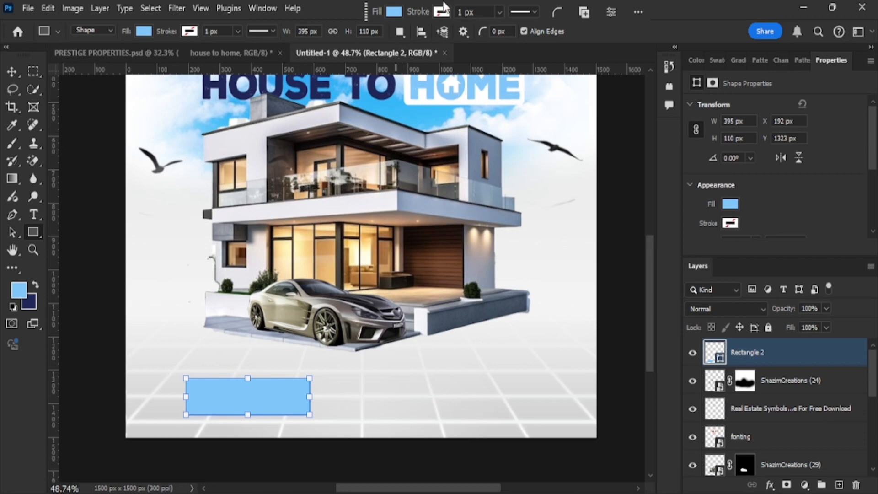
Give the box a navy outline 3 px wide.
{"action": "left_click", "coordinate": [442, 12]}
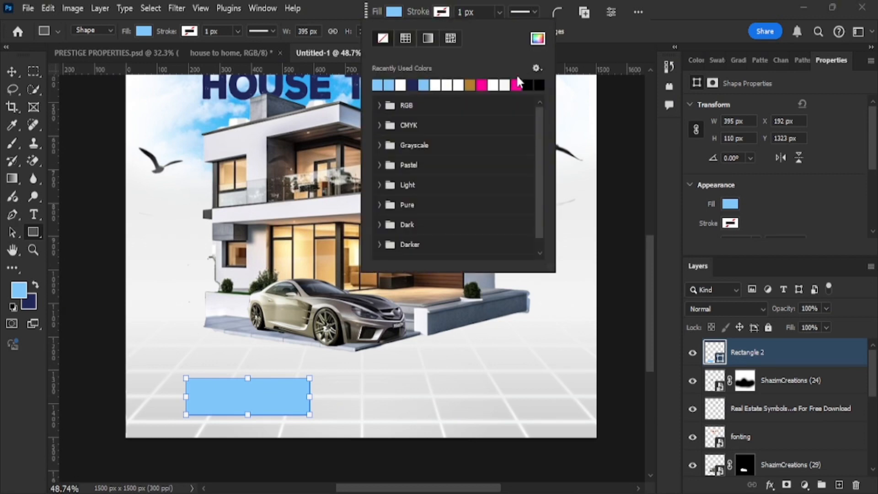
{"action": "left_click", "coordinate": [412, 84]}
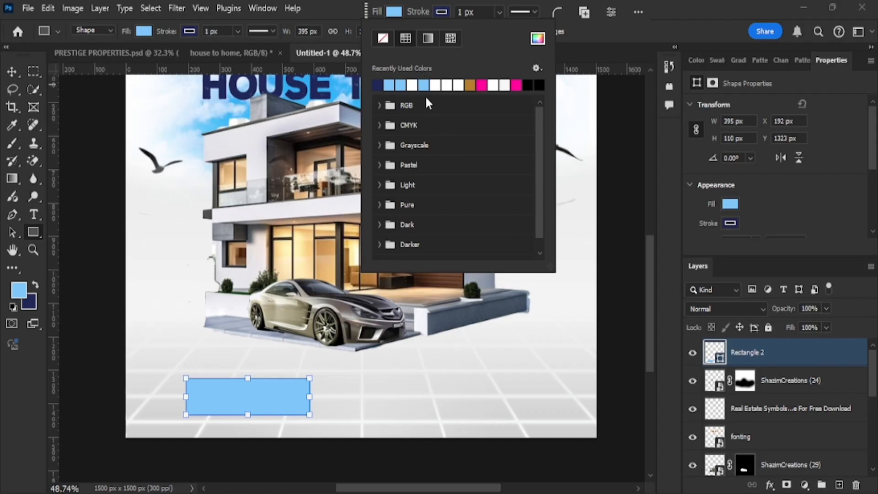
{"action": "left_click", "coordinate": [466, 12]}
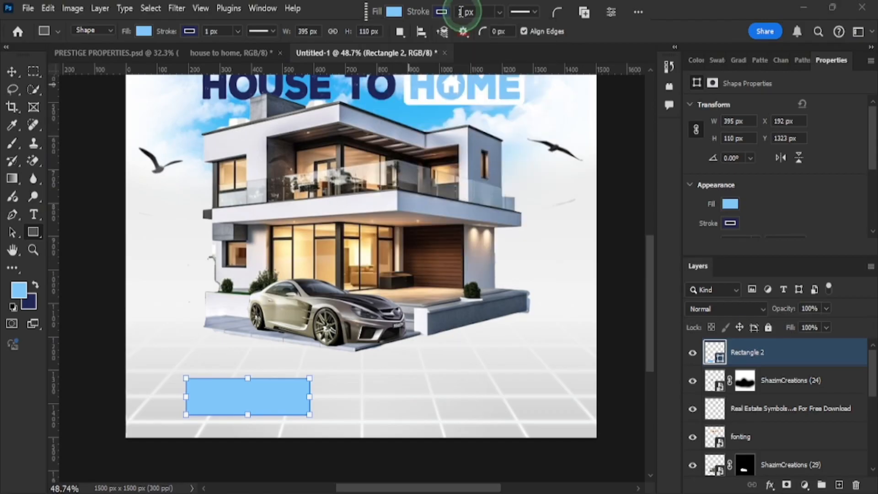
{"action": "type", "text": "2"}
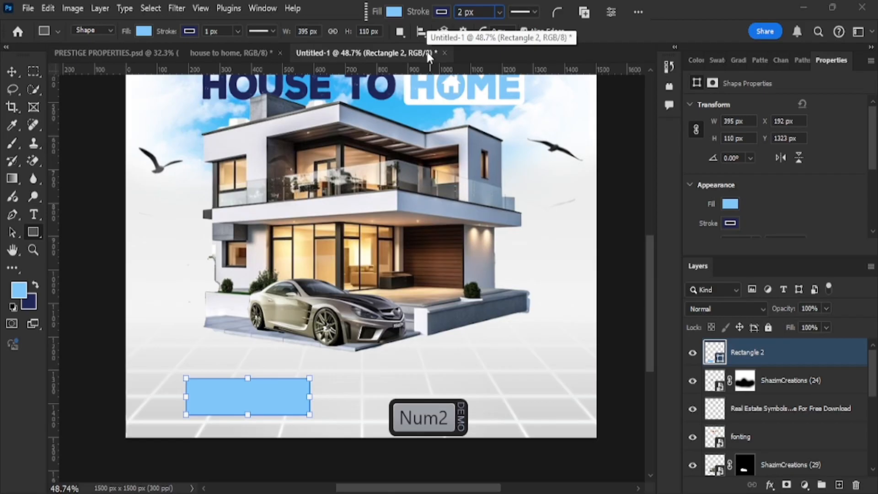
{"action": "key", "text": "BackSpace"}
{"action": "type", "text": "3"}
{"action": "key", "text": "Return"}
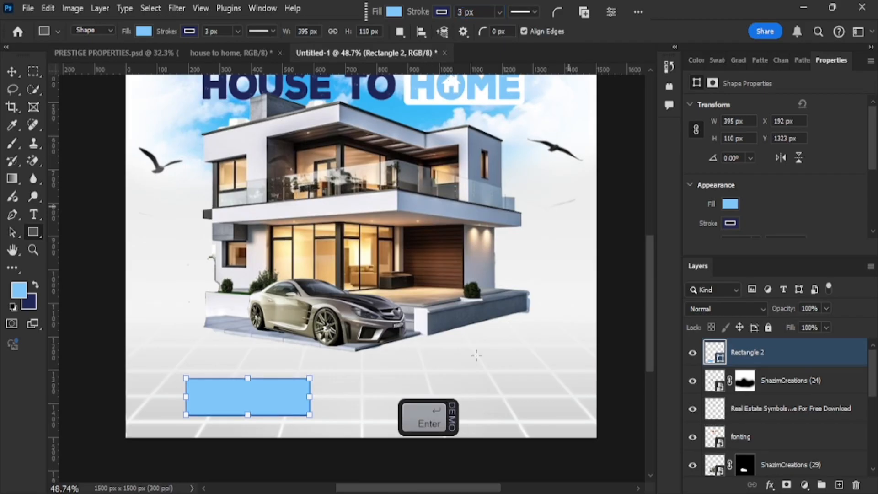
Move the box slightly up and round its corners to 24 px.
{"action": "left_click", "coordinate": [12, 72]}
{"action": "left_click_drag", "start_coordinate": [255, 402], "coordinate": [255, 389]}
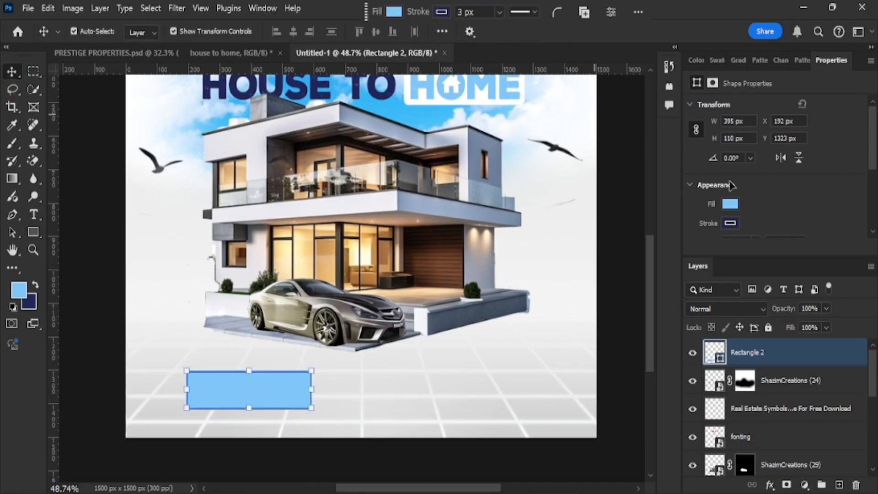
{"action": "scroll", "coordinate": [777, 197], "scroll_direction": "down", "scroll_amount": 1}
{"action": "scroll", "coordinate": [818, 206], "scroll_direction": "down", "scroll_amount": 3}
{"action": "mouse_move", "coordinate": [711, 183]}
{"action": "left_mouse_down"}
{"action": "mouse_move", "coordinate": [732, 183]}
{"action": "mouse_move", "coordinate": [710, 181]}
{"action": "left_mouse_up"}
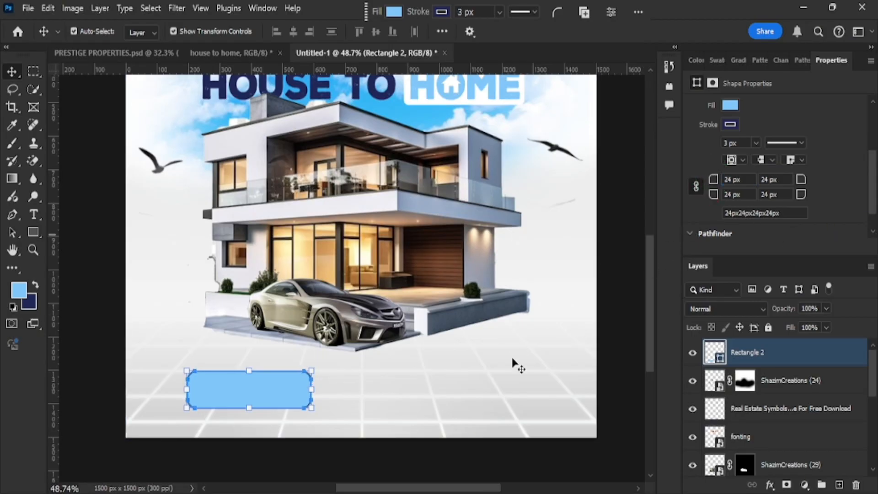
{"action": "left_click", "coordinate": [377, 406]}
{"action": "left_click", "coordinate": [262, 389]}
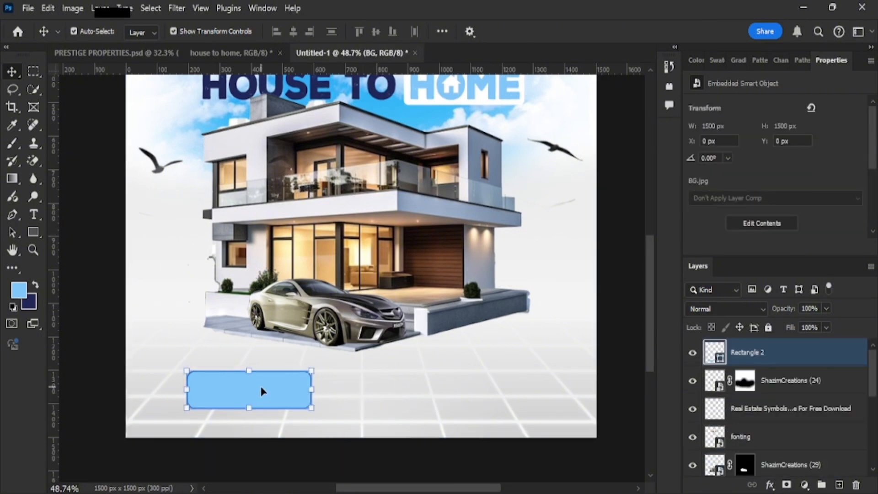
Type the phone number as a new text layer at the blue box.
{"action": "left_click", "coordinate": [35, 213]}
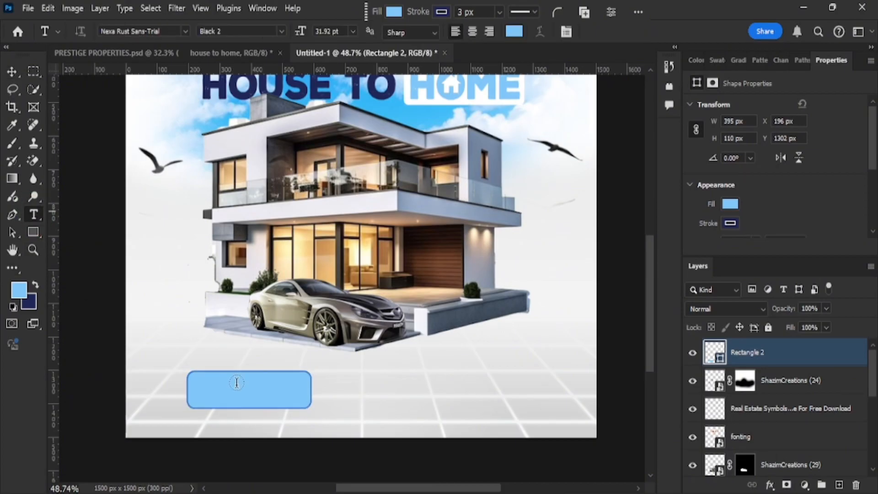
{"action": "left_click", "coordinate": [265, 429]}
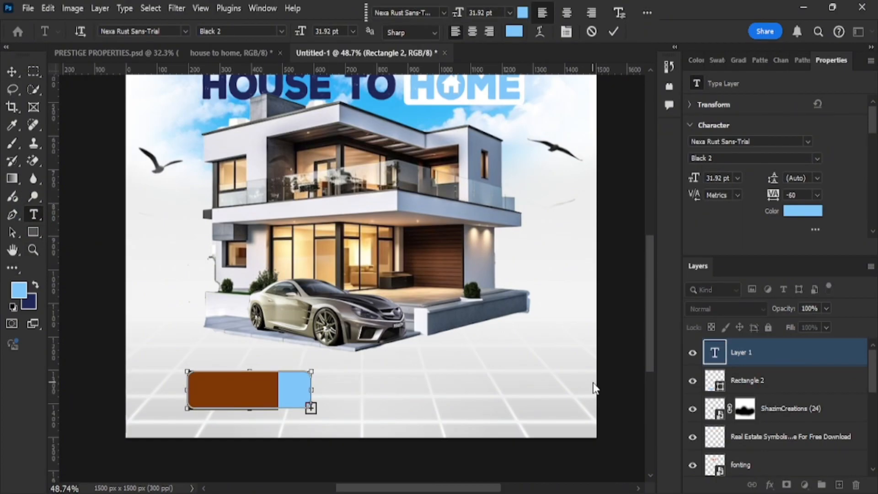
{"action": "key", "text": "ctrl+z"}
{"action": "left_click", "coordinate": [592, 32]}
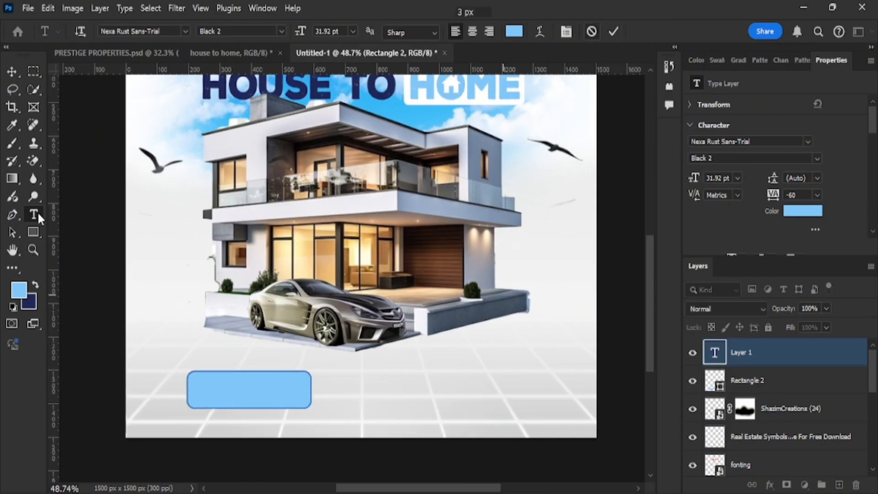
{"action": "left_click", "coordinate": [200, 349]}
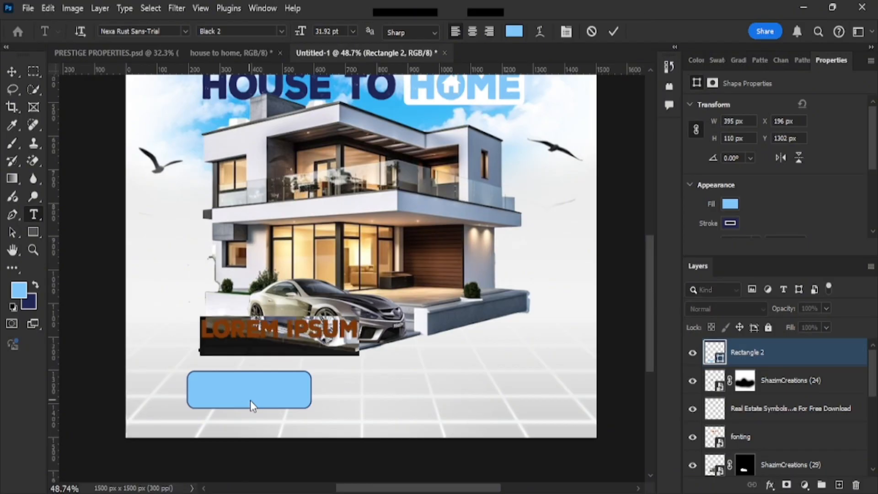
{"action": "left_click", "coordinate": [259, 390]}
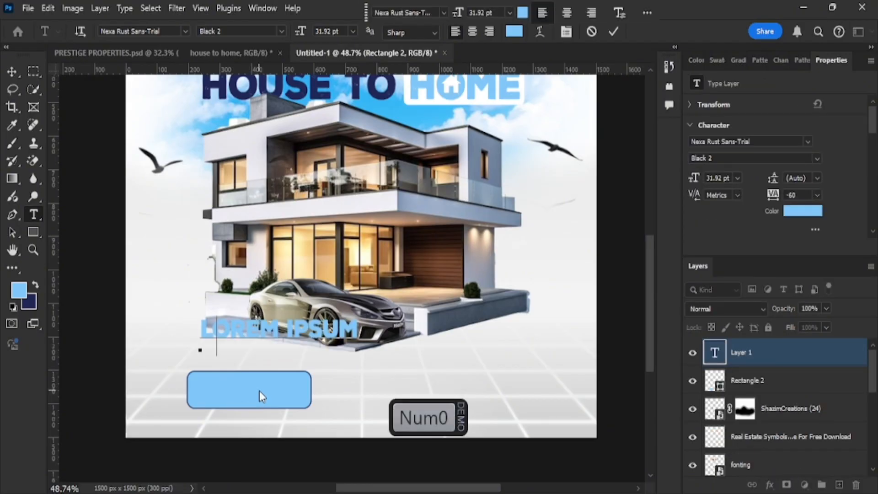
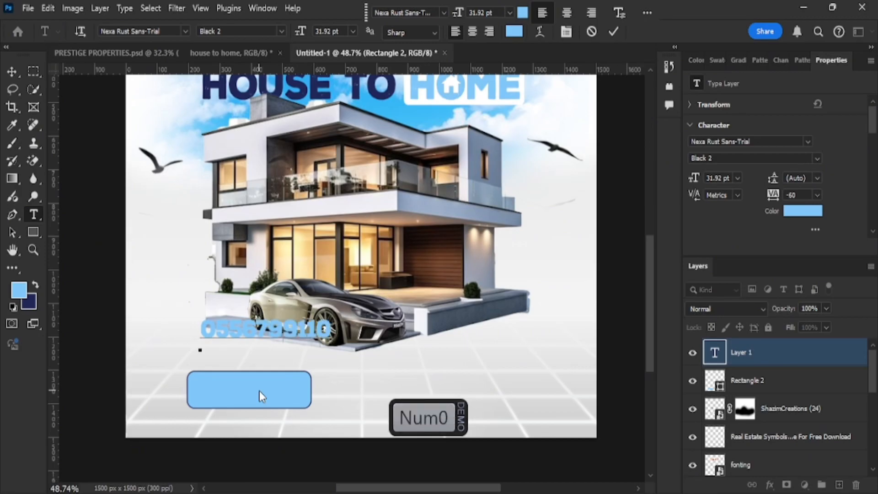
{"action": "key", "text": "KP_Enter"}
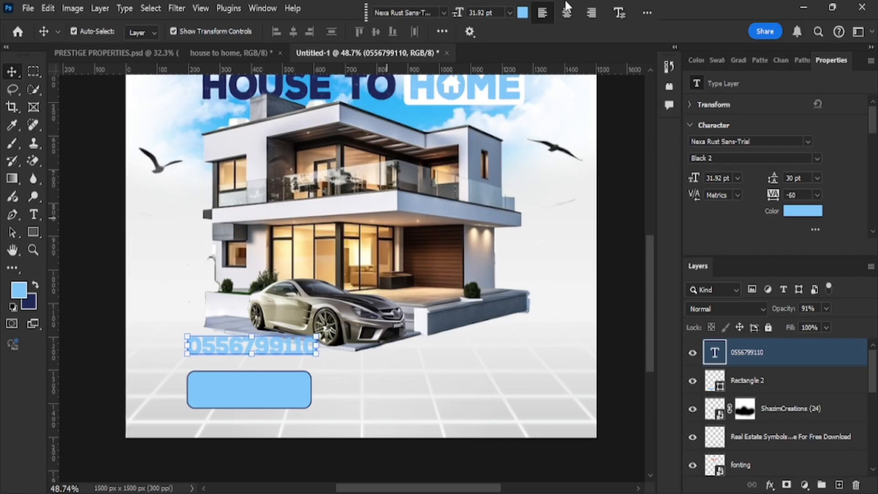
Colour the number with the heading's navy and narrow it to fit the box.
{"action": "left_click", "coordinate": [522, 12]}
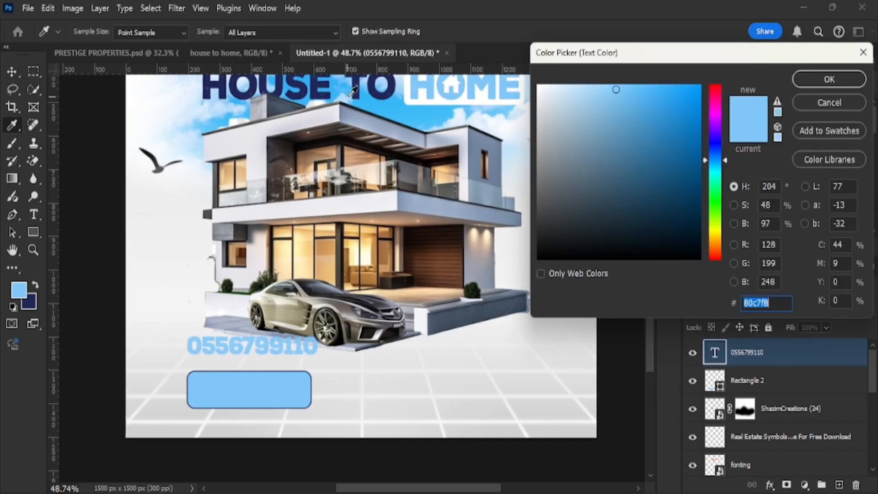
{"action": "left_click", "coordinate": [364, 90]}
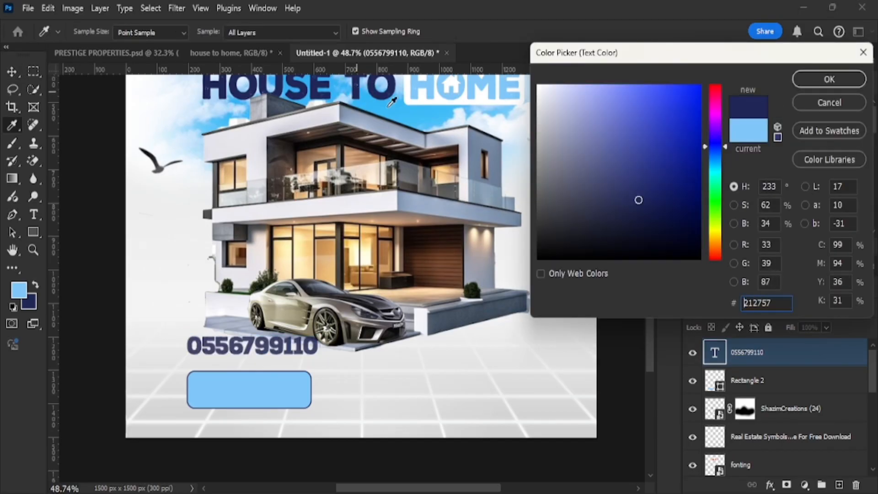
{"action": "left_click", "coordinate": [829, 79]}
{"action": "left_click_drag", "start_coordinate": [318, 343], "coordinate": [279, 388]}
Duplicate the number below the original and retype it as the second phone number.
{"action": "key", "text": "Return"}
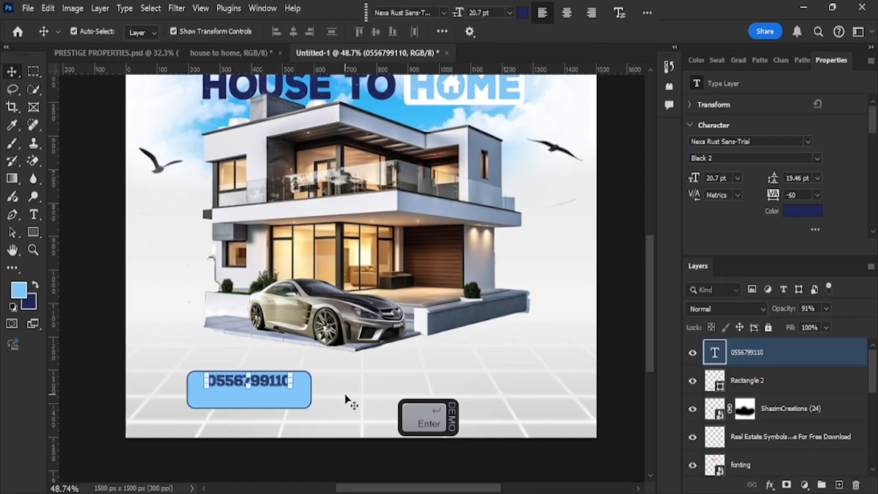
{"action": "key", "text": "alt+Down"}
{"action": "key", "text": "shift+Down"}
{"action": "key", "text": "shift+Down"}
{"action": "key", "text": "shift+Down"}
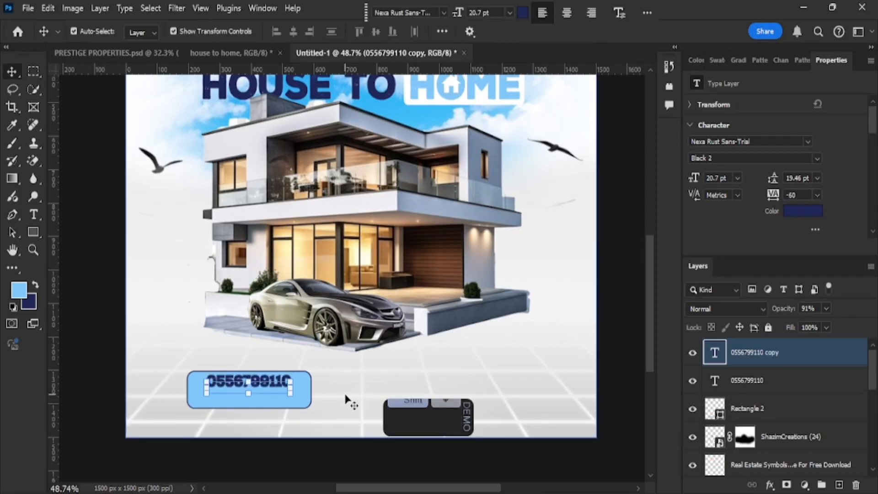
{"action": "key", "text": "shift+Down"}
{"action": "key", "text": "shift+Down"}
{"action": "key", "text": "shift+Down"}
{"action": "key", "text": "shift+Down"}
{"action": "key", "text": "shift+Down"}
{"action": "key", "text": "shift+Down"}
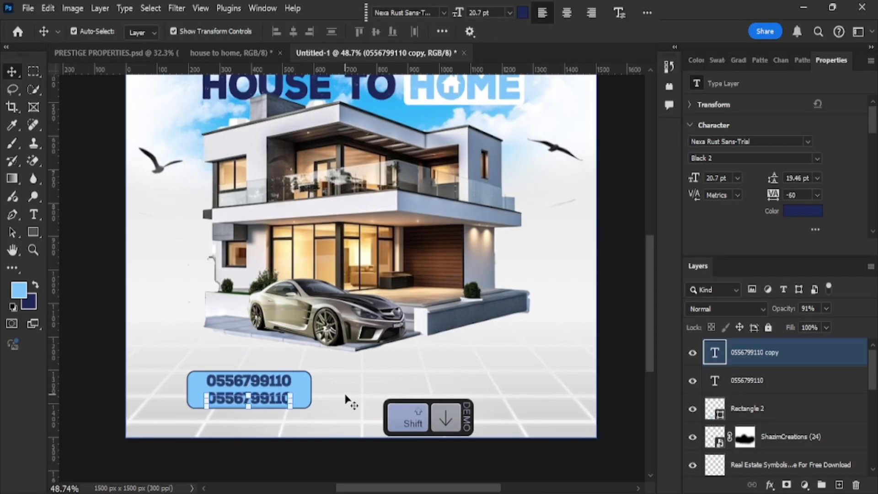
{"action": "double_click", "coordinate": [269, 401]}
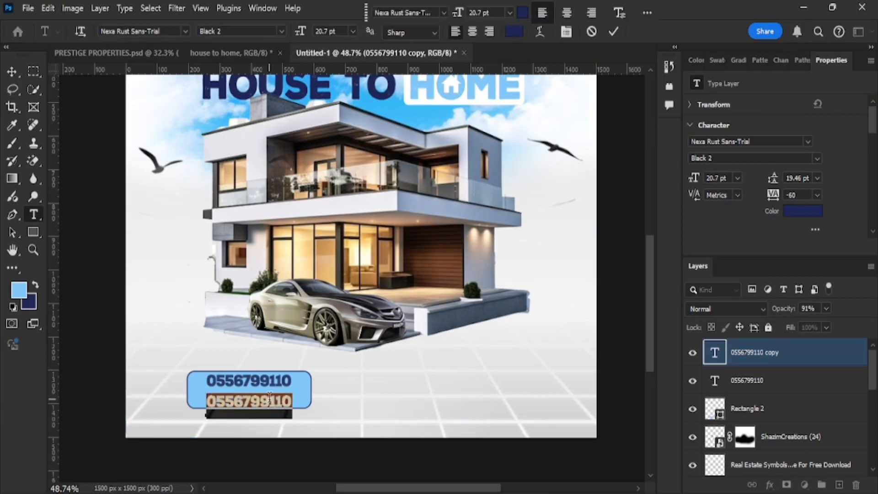
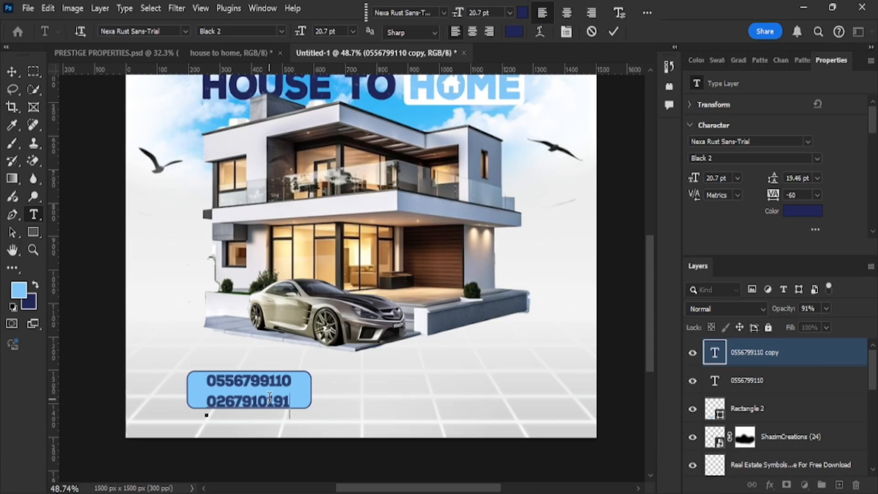
{"action": "left_click", "coordinate": [612, 31]}
{"action": "key", "text": "v"}
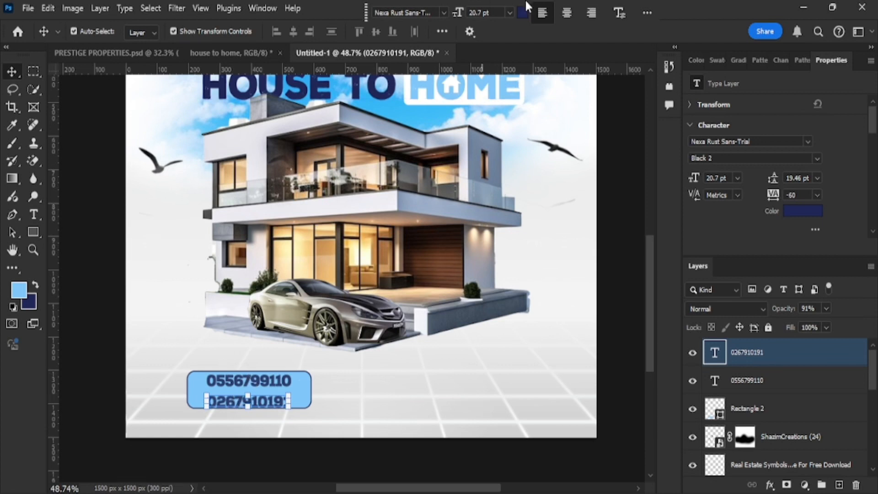
Colour the second number black (#000000) and align both number lines inside the box.
{"action": "left_click", "coordinate": [522, 13]}
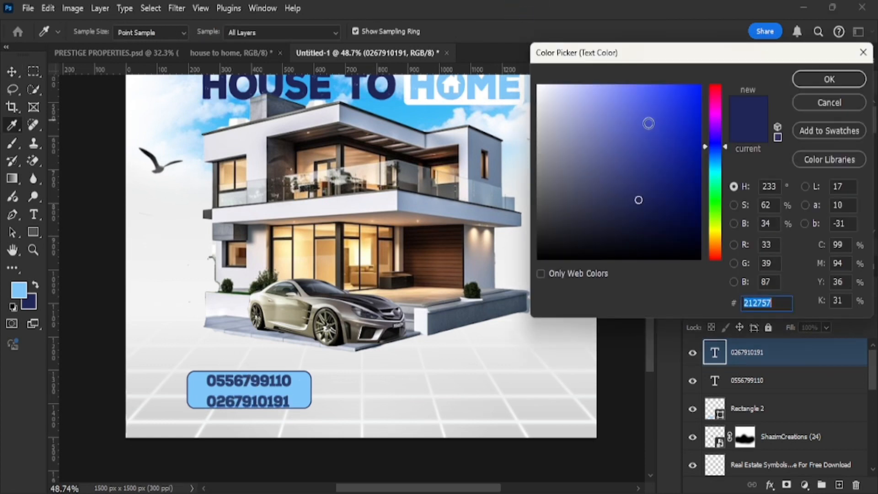
{"action": "left_click_drag", "start_coordinate": [647, 124], "coordinate": [644, 362]}
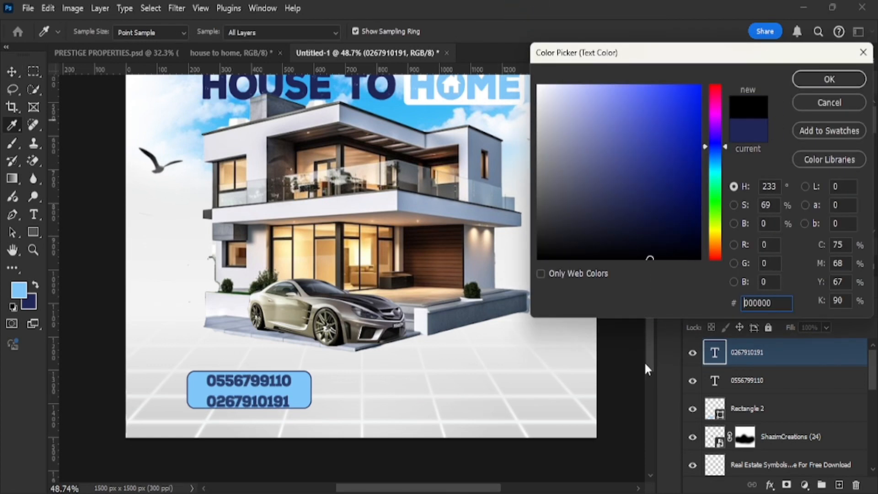
{"action": "left_click", "coordinate": [829, 80]}
{"action": "left_click", "coordinate": [275, 374], "text": "shift"}
{"action": "left_click_drag", "start_coordinate": [275, 375], "coordinate": [273, 386]}
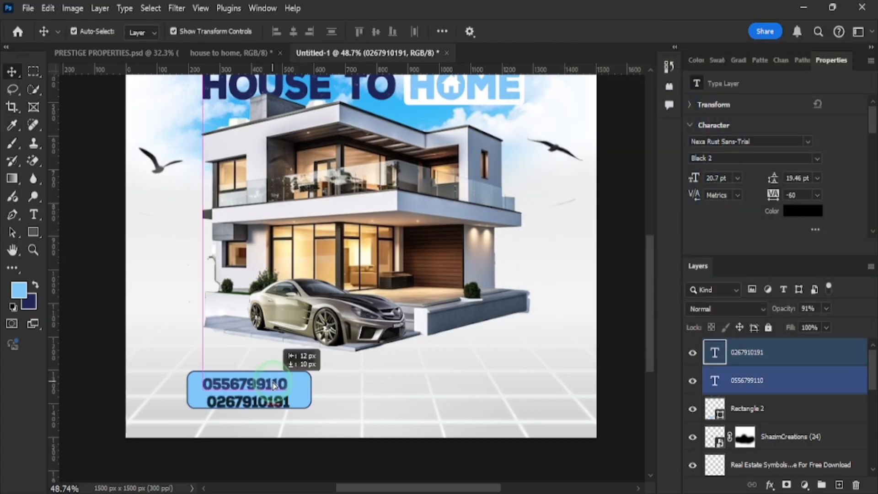
{"action": "left_click", "coordinate": [405, 410]}
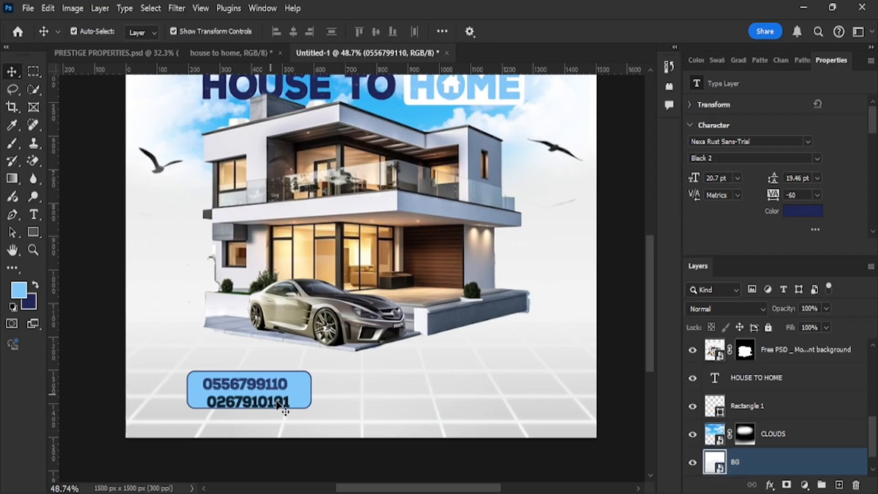
{"action": "left_click_drag", "start_coordinate": [276, 400], "coordinate": [273, 398]}
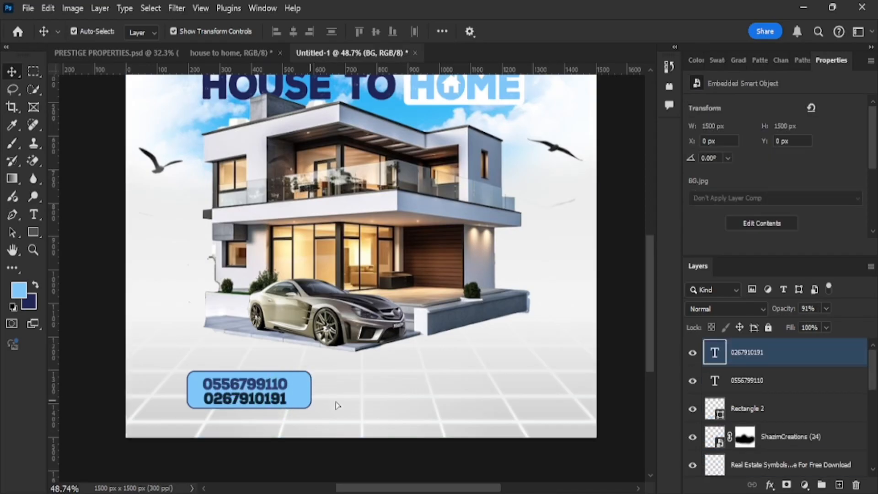
{"action": "left_click", "coordinate": [304, 388]}
Lower the phone box's fill to 52%.
{"action": "left_click", "coordinate": [826, 328]}
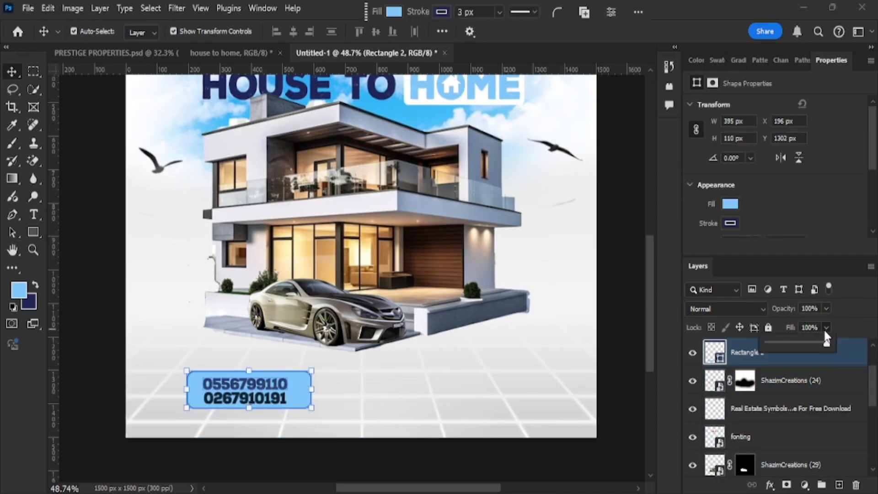
{"action": "left_click", "coordinate": [798, 343]}
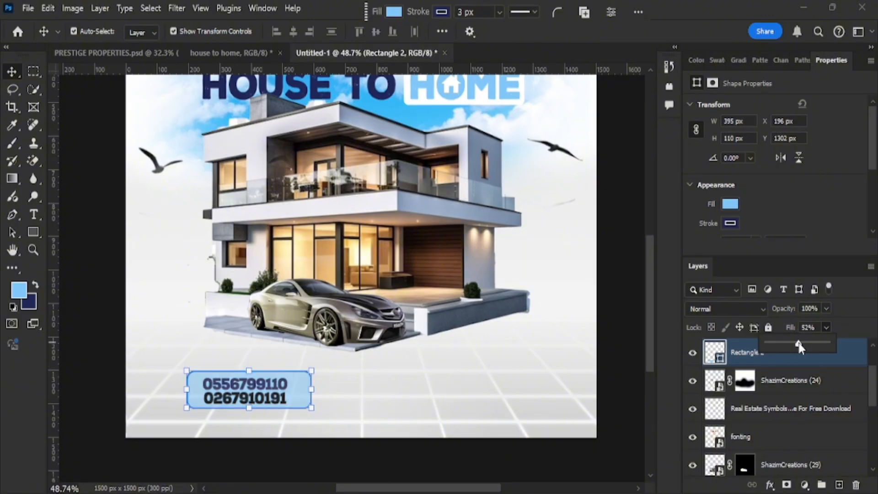
{"action": "left_click", "coordinate": [426, 383]}
{"action": "left_click", "coordinate": [409, 396]}
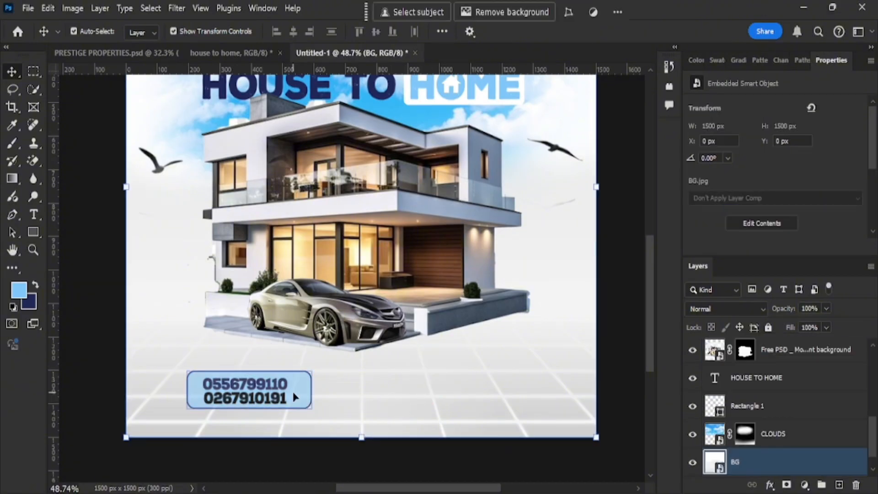
Alt-drag a copy of the phone box to the right side of the flyer.
{"action": "left_click", "coordinate": [292, 391]}
{"action": "key", "text": "alt+Right"}
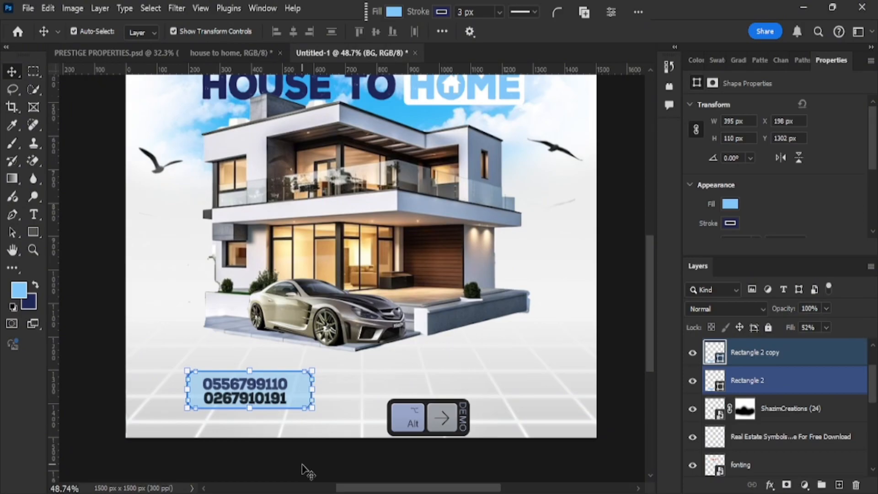
{"action": "left_click_drag", "start_coordinate": [299, 393], "coordinate": [520, 392]}
{"action": "scroll", "coordinate": [456, 320], "scroll_direction": "down", "scroll_amount": 2}
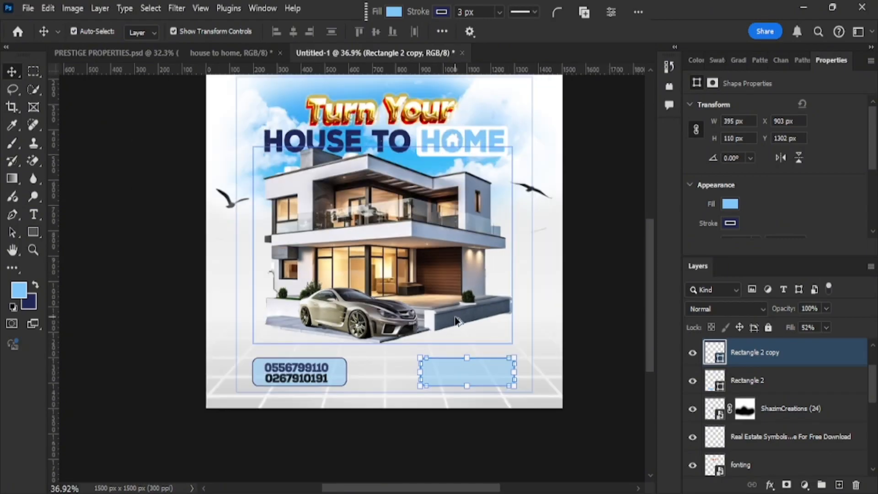
{"action": "scroll", "coordinate": [456, 320], "scroll_direction": "down", "scroll_amount": 1}
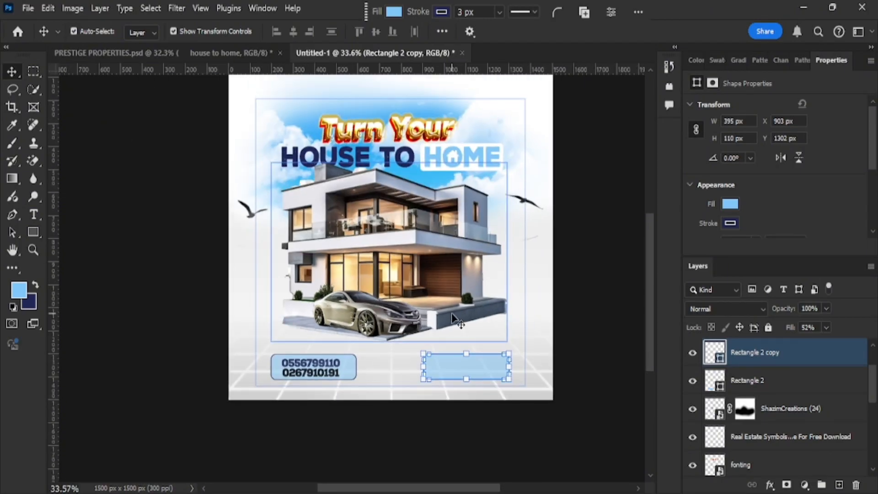
{"action": "scroll", "coordinate": [417, 332], "scroll_direction": "right", "scroll_amount": 2}
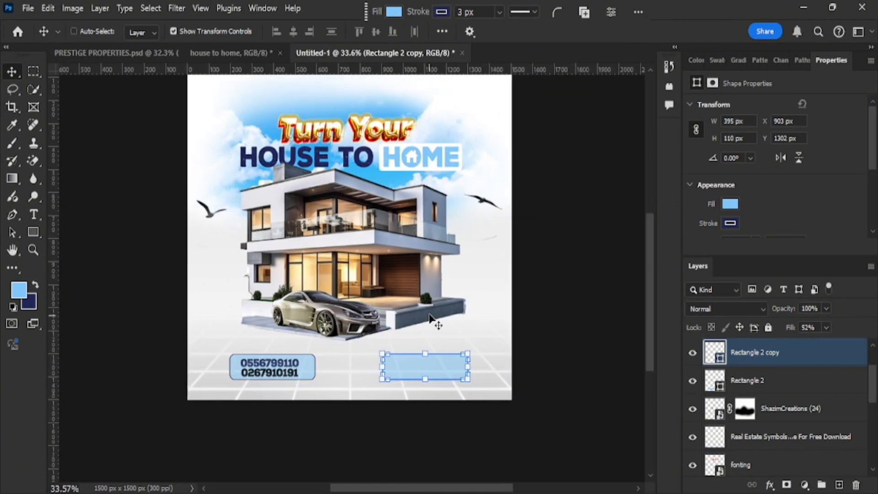
Lock the background image layer with Lock All.
{"action": "left_click", "coordinate": [264, 388], "text": "ctrl"}
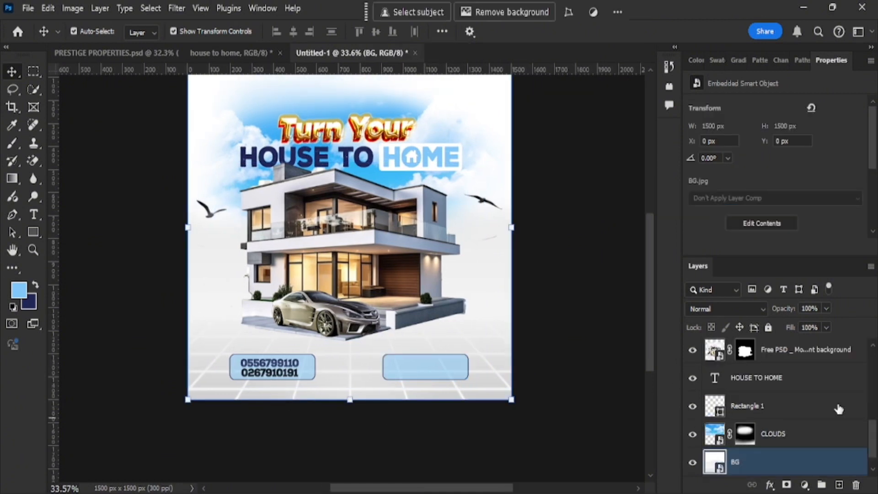
{"action": "scroll", "coordinate": [823, 411], "scroll_direction": "down", "scroll_amount": 1}
{"action": "left_click", "coordinate": [789, 442]}
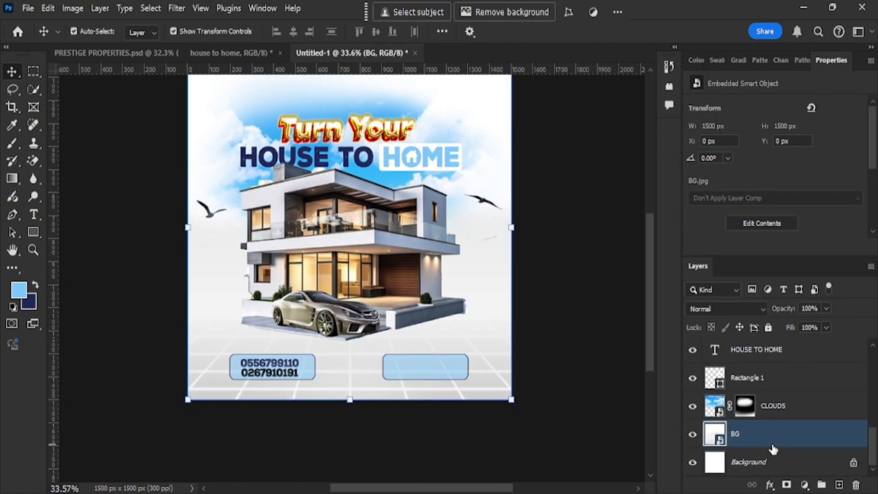
{"action": "left_click", "coordinate": [768, 327]}
Push the box copy further toward the right edge, then drag in the gold seal image.
{"action": "left_click", "coordinate": [255, 393]}
{"action": "left_click_drag", "start_coordinate": [255, 388], "coordinate": [251, 378]}
{"action": "left_click", "coordinate": [555, 391]}
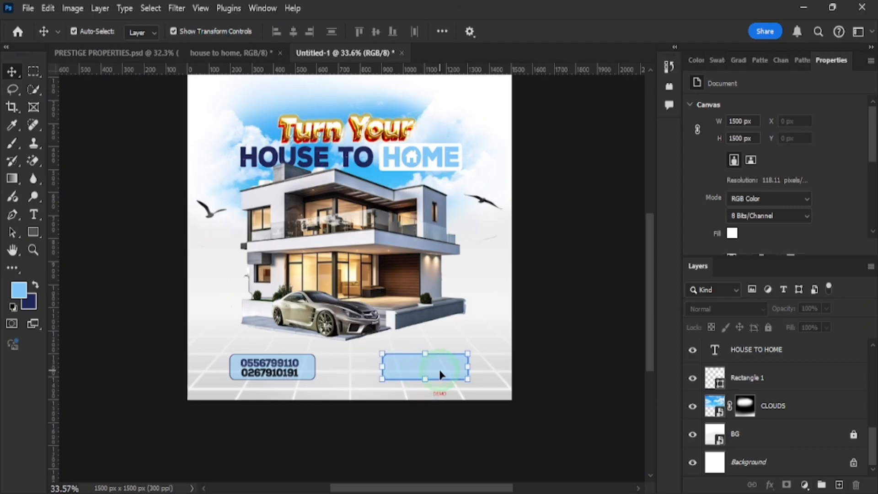
{"action": "left_click_drag", "start_coordinate": [421, 374], "coordinate": [451, 374]}
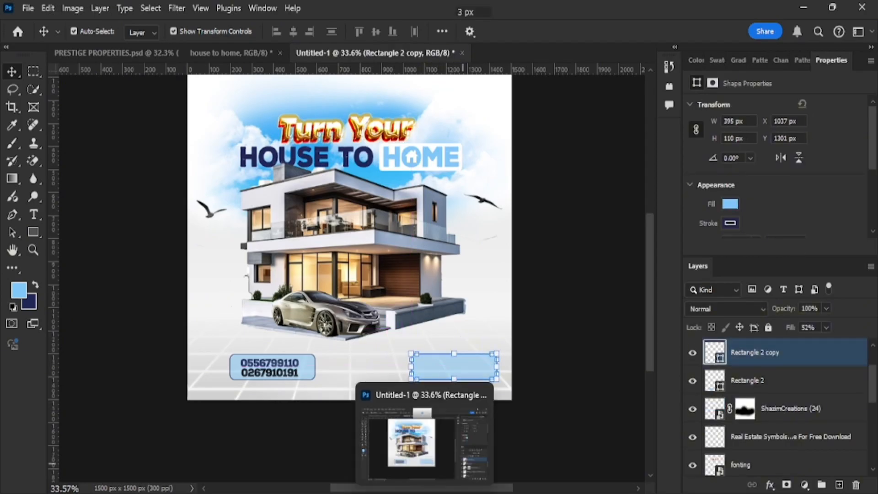
{"action": "left_click", "coordinate": [394, 492]}
{"action": "left_click_drag", "start_coordinate": [184, 196], "coordinate": [349, 374]}
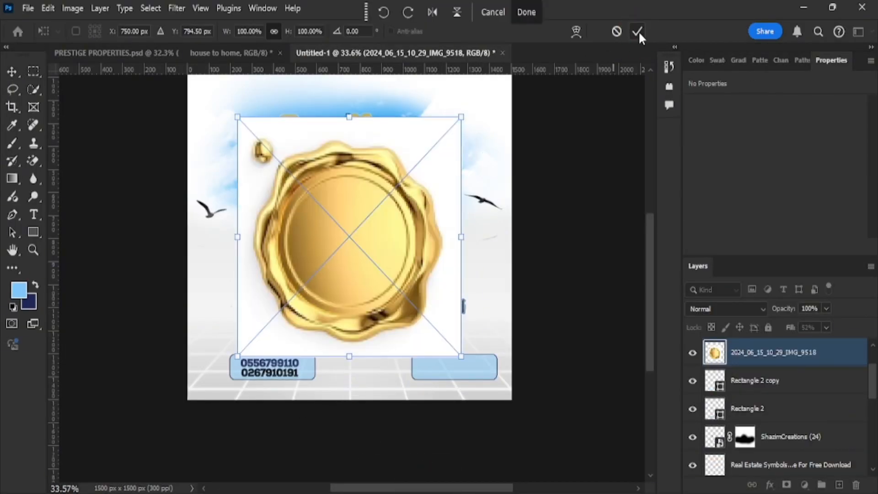
Commit the gold seal and erase its white background with the Magic Eraser.
{"action": "left_click", "coordinate": [638, 31]}
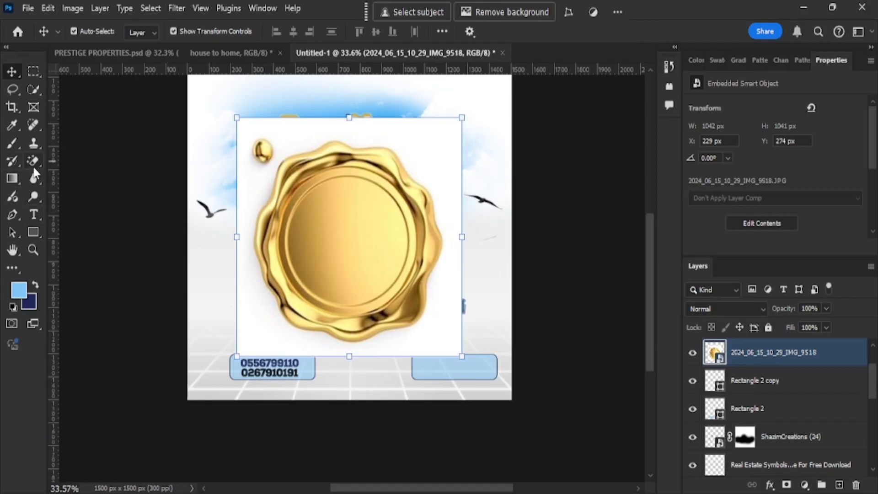
{"action": "left_click", "coordinate": [33, 161]}
{"action": "left_click", "coordinate": [259, 296]}
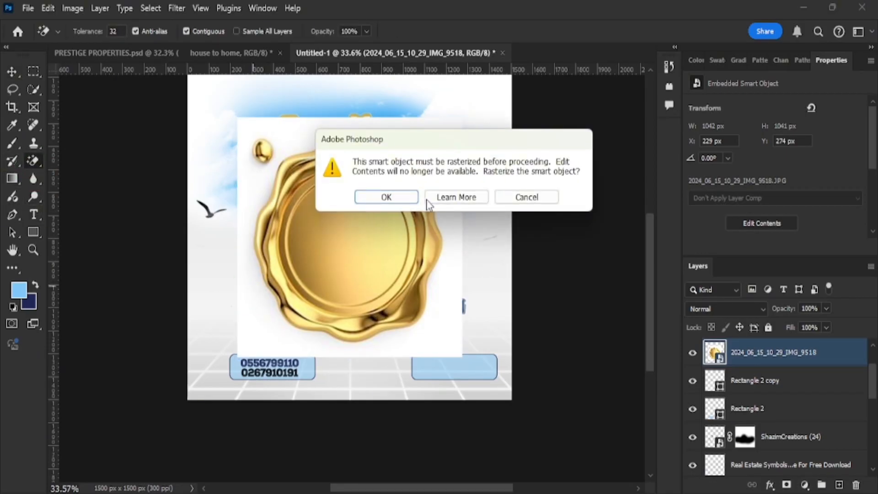
{"action": "left_click", "coordinate": [386, 197]}
{"action": "left_click", "coordinate": [443, 341]}
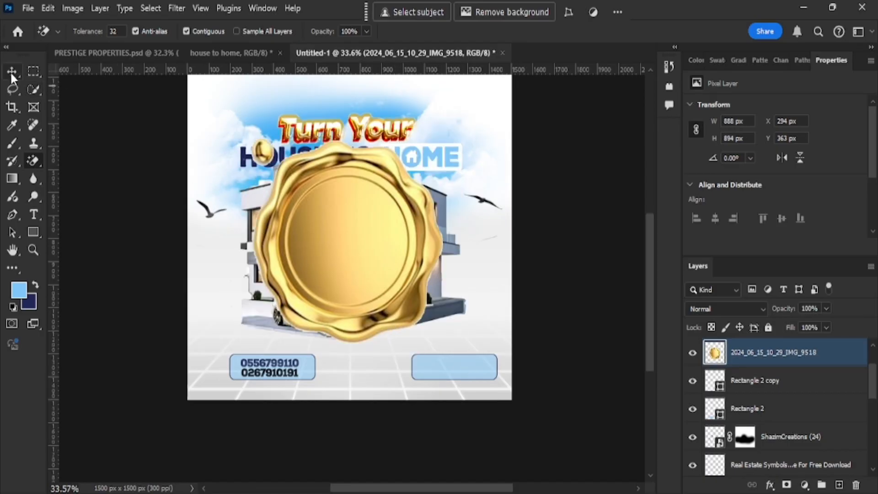
Shrink the gold seal to about a quarter size and lower it between the contact boxes.
{"action": "left_click", "coordinate": [30, 89]}
{"action": "left_click", "coordinate": [10, 74]}
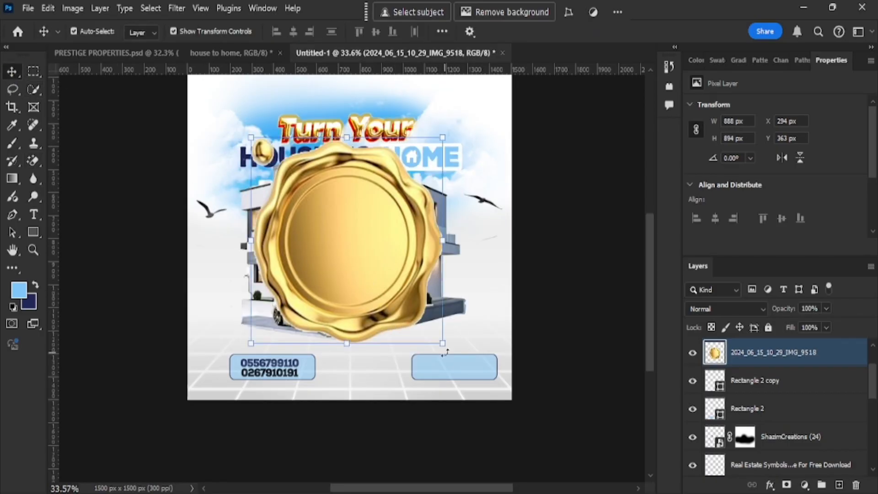
{"action": "left_click_drag", "start_coordinate": [448, 346], "coordinate": [418, 315]}
{"action": "left_click_drag", "start_coordinate": [364, 271], "coordinate": [355, 350]}
{"action": "scroll", "coordinate": [354, 351], "scroll_direction": "up", "scroll_amount": 5}
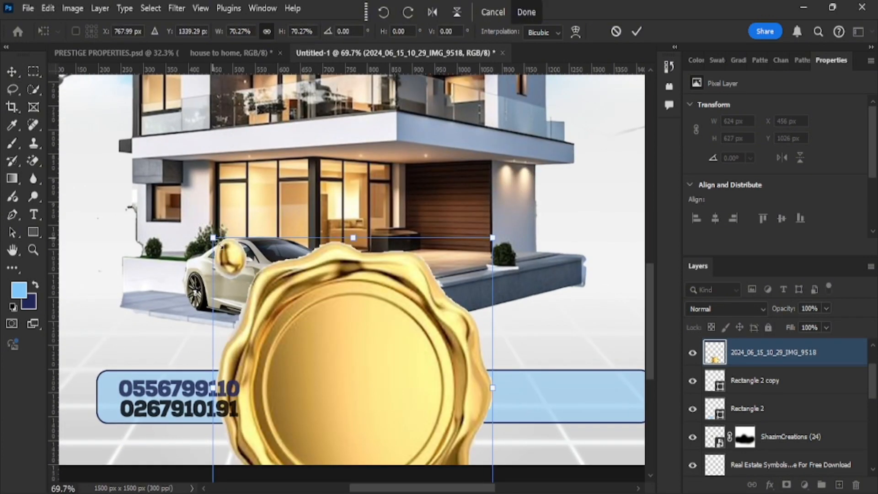
{"action": "left_click_drag", "start_coordinate": [215, 239], "coordinate": [319, 349]}
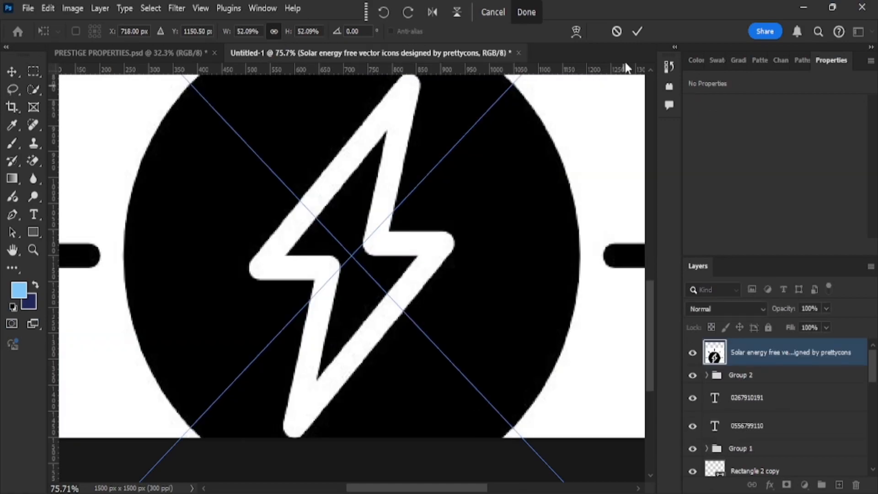
Commit the solar icon and shrink it to about 73 px.
{"action": "left_click", "coordinate": [640, 37]}
{"action": "scroll", "coordinate": [407, 275], "scroll_direction": "down", "scroll_amount": 5}
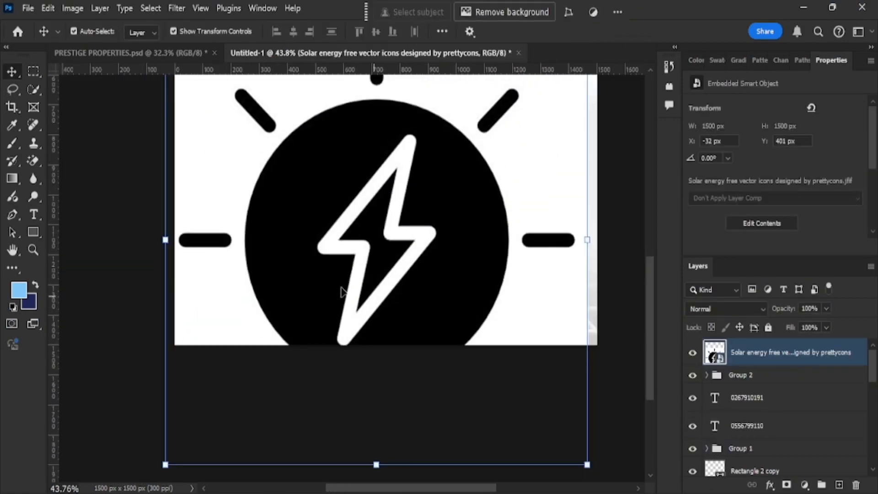
{"action": "scroll", "coordinate": [307, 260], "scroll_direction": "up", "scroll_amount": 3}
{"action": "left_click_drag", "start_coordinate": [165, 124], "coordinate": [357, 352]}
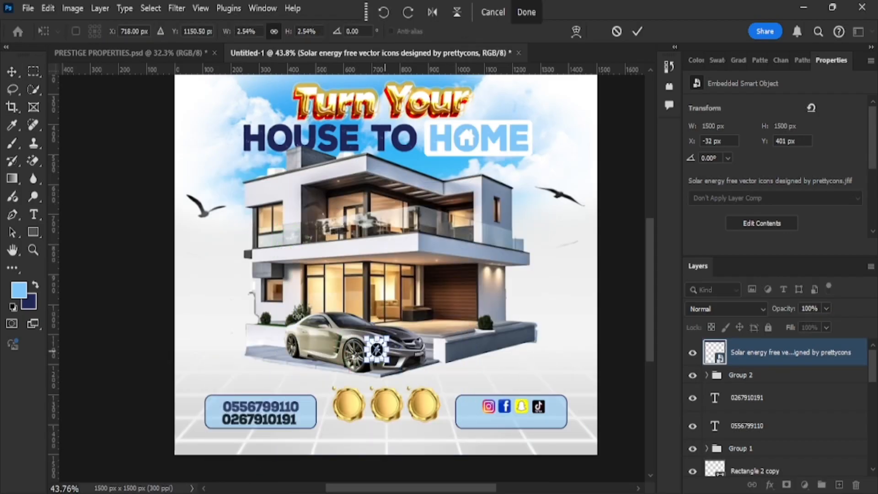
{"action": "left_click", "coordinate": [526, 13]}
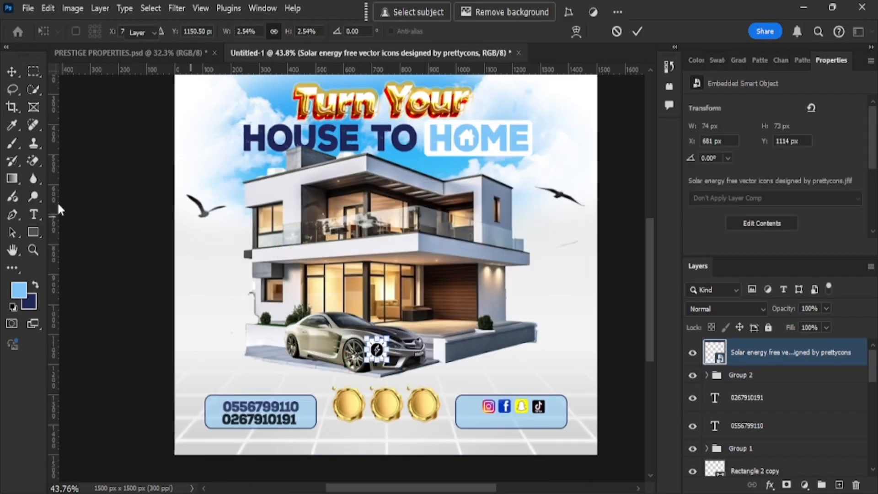
Erase the icon's white background with the Magic Eraser, accepting rasterization.
{"action": "left_click", "coordinate": [33, 161]}
{"action": "scroll", "coordinate": [386, 346], "scroll_direction": "up", "scroll_amount": 5}
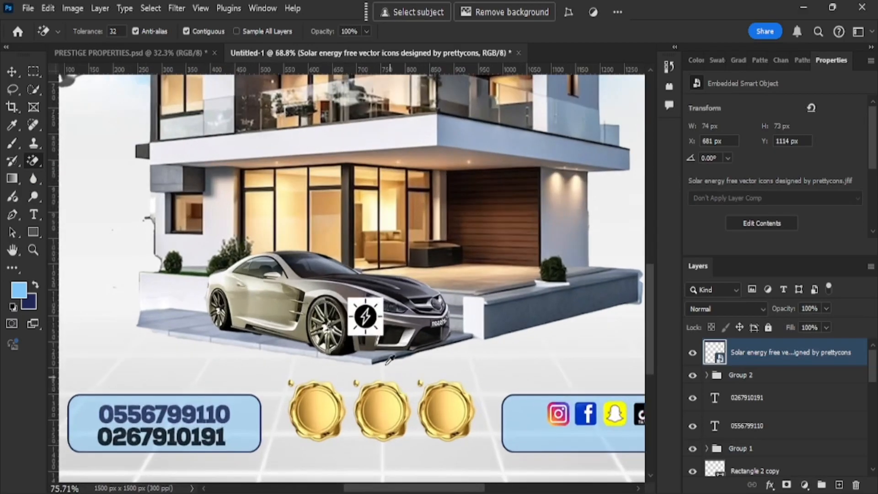
{"action": "scroll", "coordinate": [385, 346], "scroll_direction": "up", "scroll_amount": 2}
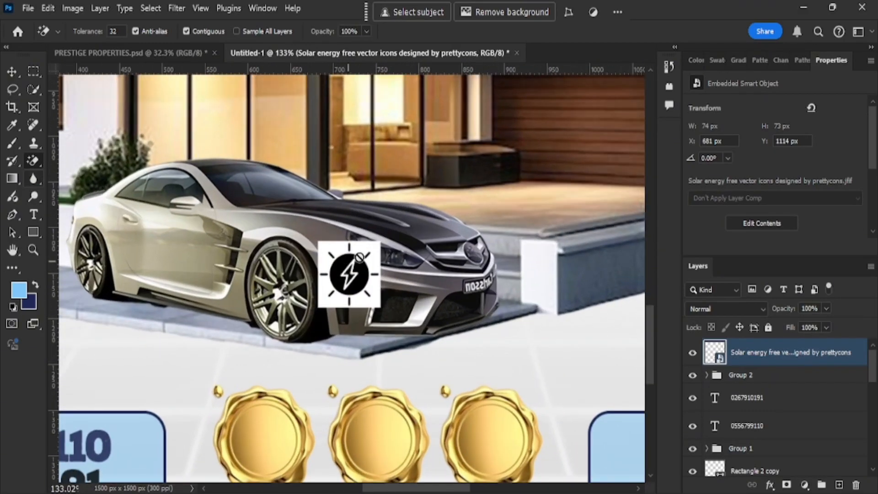
{"action": "left_click", "coordinate": [361, 256]}
{"action": "left_click", "coordinate": [387, 195]}
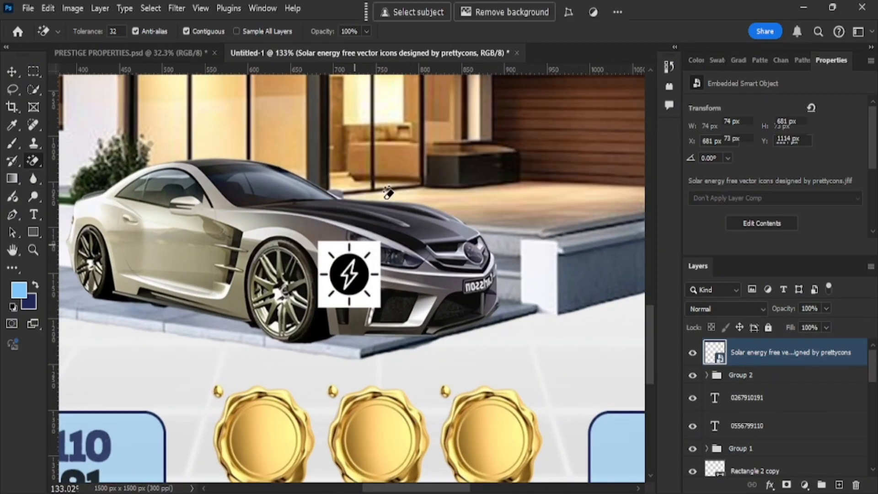
{"action": "left_click", "coordinate": [361, 250]}
Move the lightning icon onto the first gold seal.
{"action": "left_click", "coordinate": [12, 71]}
{"action": "mouse_move", "coordinate": [350, 273]}
{"action": "left_mouse_down"}
{"action": "mouse_move", "coordinate": [298, 340]}
{"action": "mouse_move", "coordinate": [264, 438]}
{"action": "left_mouse_up"}
{"action": "scroll", "coordinate": [443, 315], "scroll_direction": "down", "scroll_amount": 2}
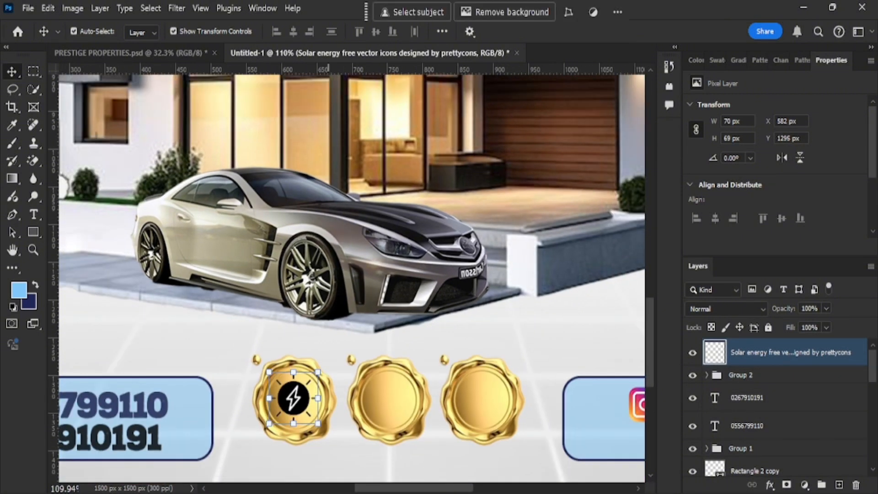
Place the road icon image from the PRESTIGE folder and shrink it to about half size.
{"action": "left_click", "coordinate": [384, 449]}
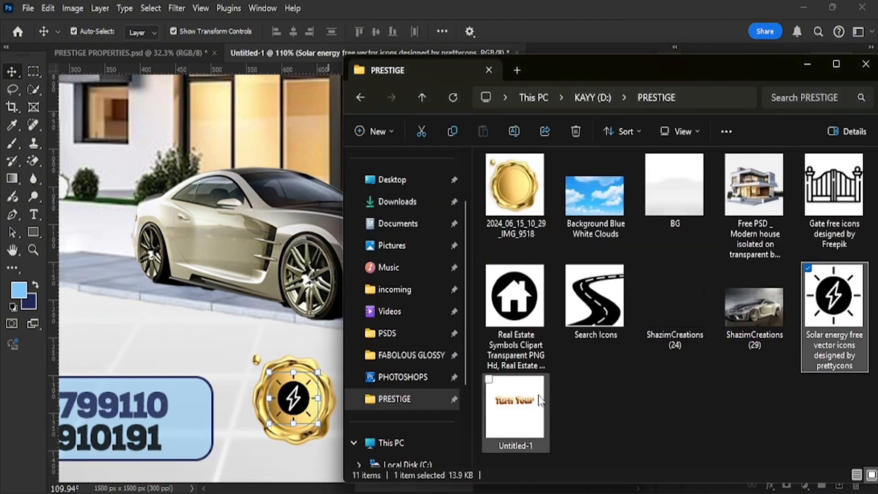
{"action": "left_click_drag", "start_coordinate": [600, 308], "coordinate": [286, 247]}
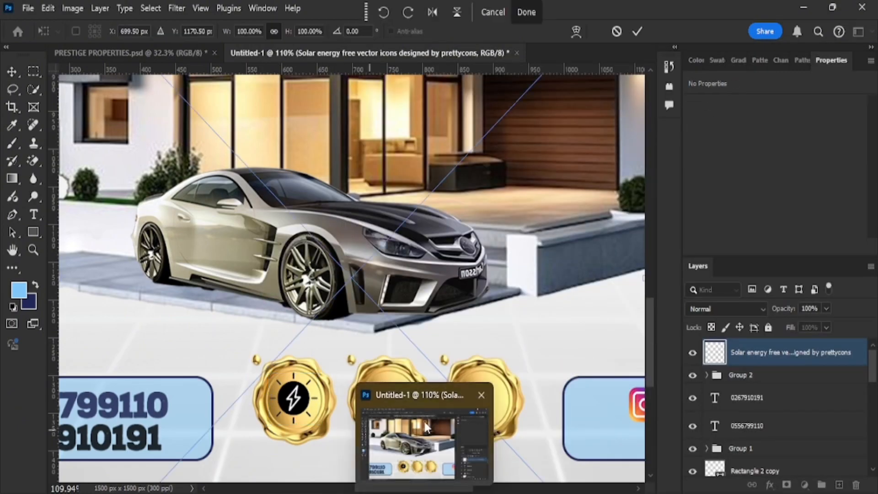
{"action": "left_click", "coordinate": [425, 428]}
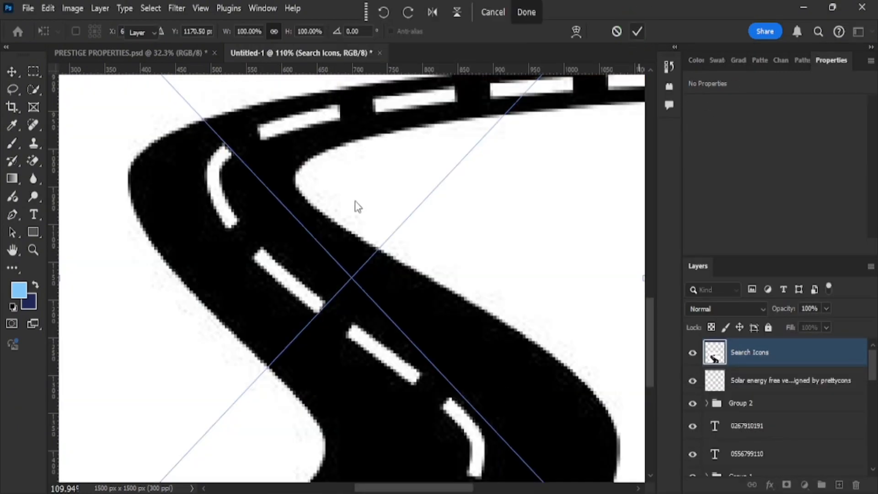
{"action": "key", "text": "Return"}
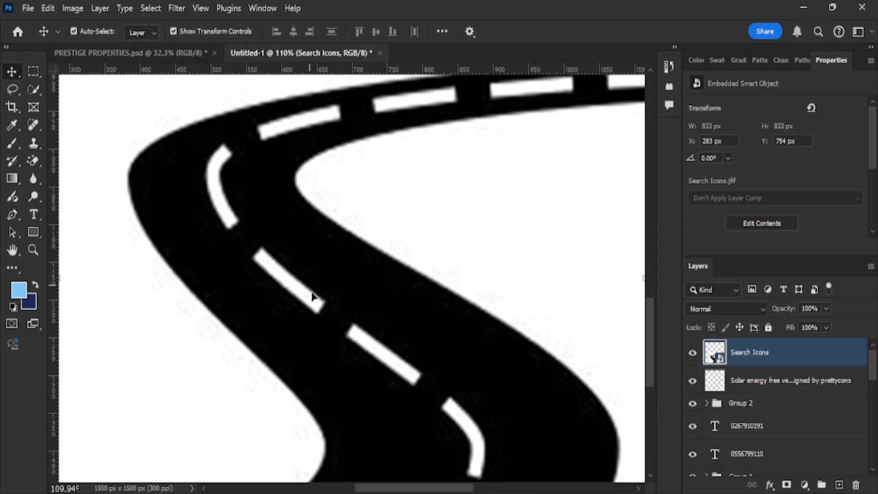
{"action": "scroll", "coordinate": [314, 298], "scroll_direction": "down", "scroll_amount": 5}
{"action": "scroll", "coordinate": [466, 387], "scroll_direction": "down", "scroll_amount": 1}
{"action": "left_click_drag", "start_coordinate": [473, 417], "coordinate": [410, 312]}
Erase the road image's white background with the Magic Eraser, accepting rasterization.
{"action": "left_click", "coordinate": [32, 160]}
{"action": "left_click", "coordinate": [386, 225]}
{"action": "left_click", "coordinate": [334, 196]}
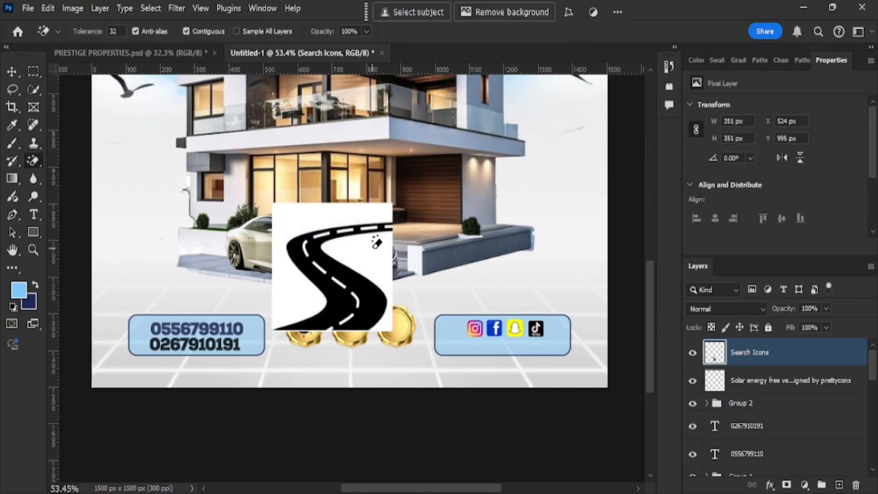
{"action": "left_click", "coordinate": [269, 254]}
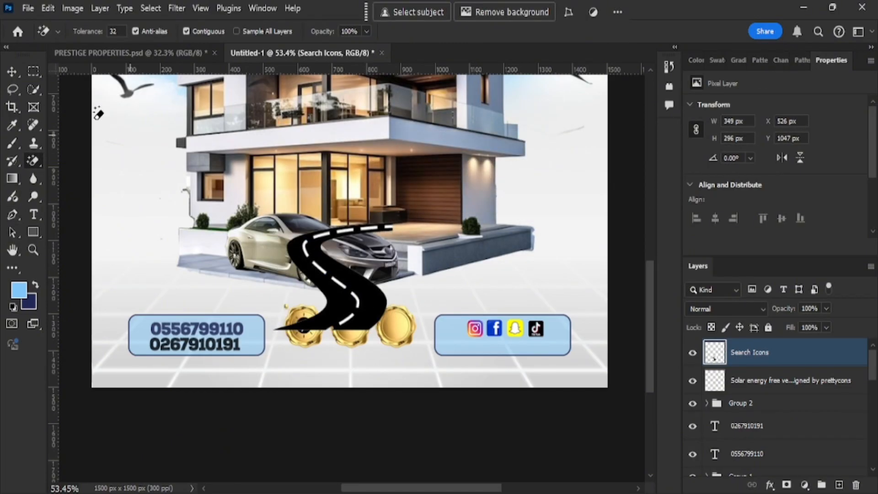
Scale the road icon to about 15.84% on the third seal and reopen the PRESTIGE folder.
{"action": "left_click", "coordinate": [12, 71]}
{"action": "left_click_drag", "start_coordinate": [392, 330], "coordinate": [448, 371]}
{"action": "scroll", "coordinate": [344, 281], "scroll_direction": "up", "scroll_amount": 5}
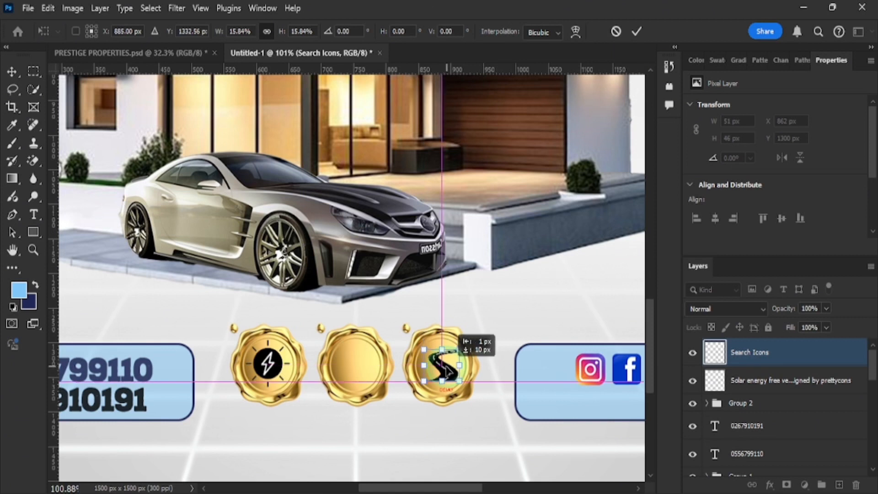
{"action": "mouse_move", "coordinate": [368, 492]}
{"action": "left_click", "coordinate": [368, 448]}
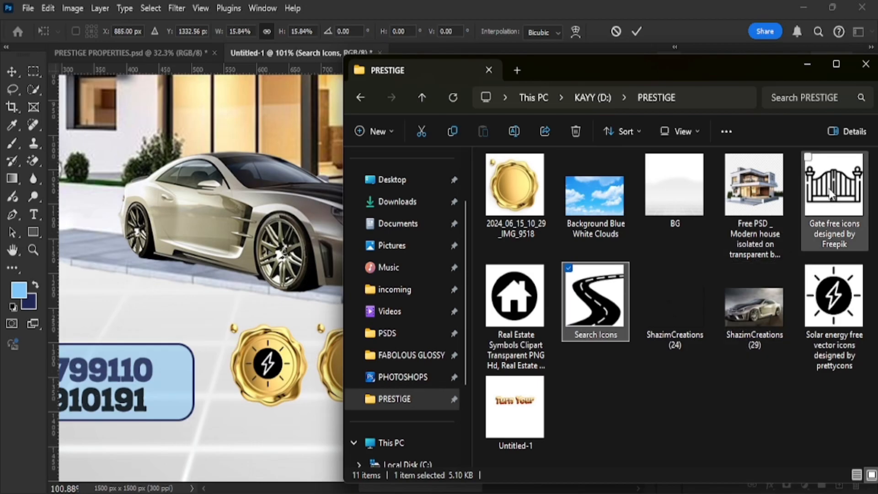
Commit the road icon, then place the gate icon image and shrink it to about a fifth.
{"action": "left_click_drag", "start_coordinate": [831, 194], "coordinate": [237, 301]}
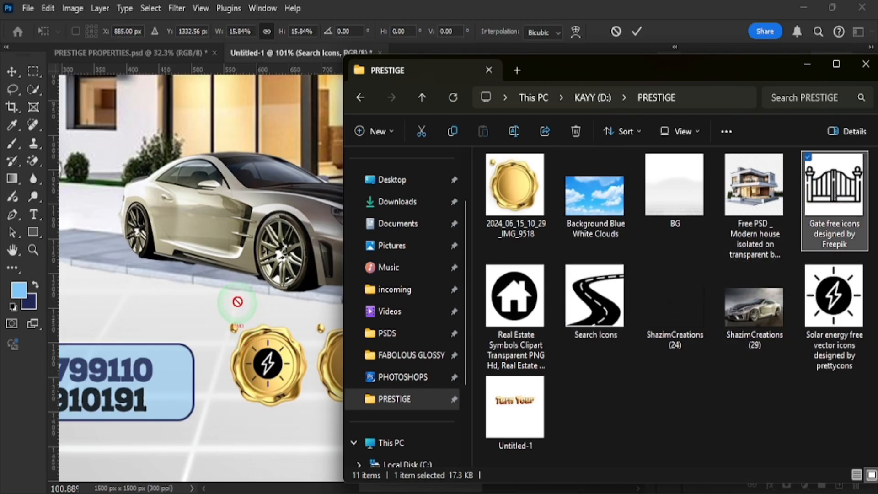
{"action": "left_click", "coordinate": [641, 29]}
{"action": "left_click", "coordinate": [631, 30]}
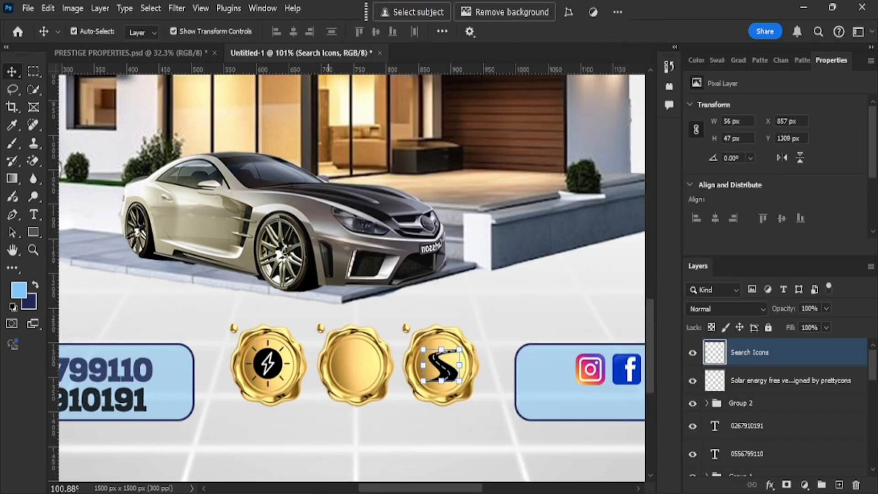
{"action": "key", "text": "alt+Tab"}
{"action": "left_click_drag", "start_coordinate": [813, 221], "coordinate": [291, 282]}
{"action": "left_click", "coordinate": [538, 9]}
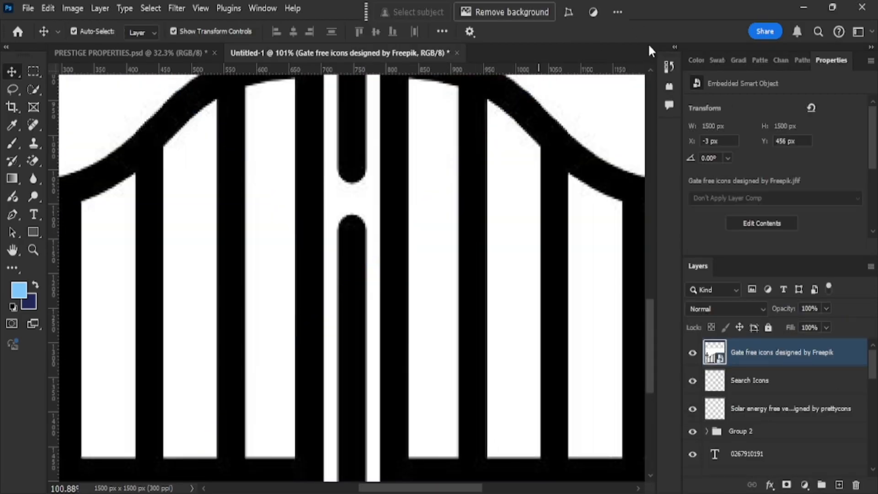
{"action": "scroll", "coordinate": [458, 209], "scroll_direction": "down", "scroll_amount": 5}
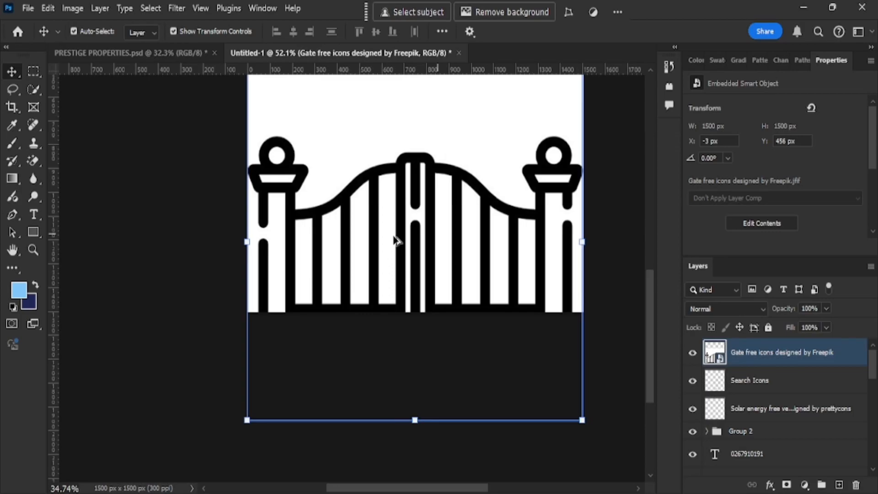
{"action": "left_click_drag", "start_coordinate": [581, 419], "coordinate": [464, 293]}
Erase the gate's white background with the Magic Eraser and try Color Burn blending.
{"action": "left_click", "coordinate": [33, 161]}
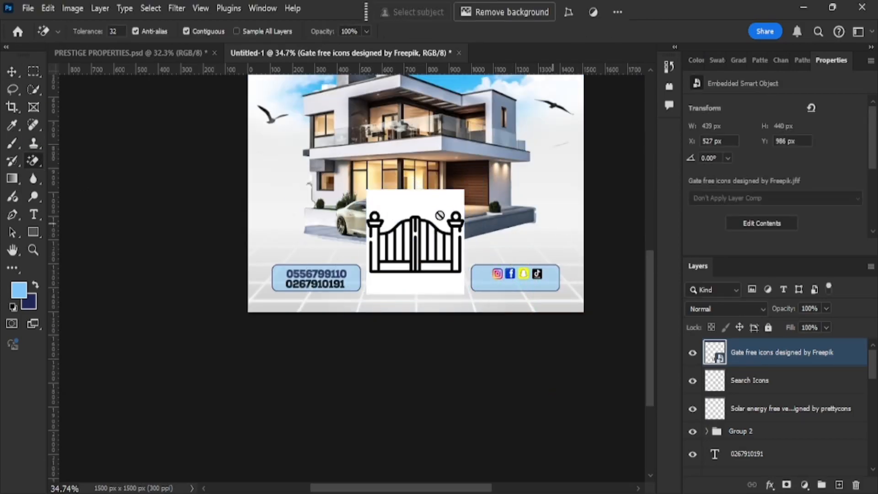
{"action": "left_click", "coordinate": [413, 204]}
{"action": "key", "text": "Return"}
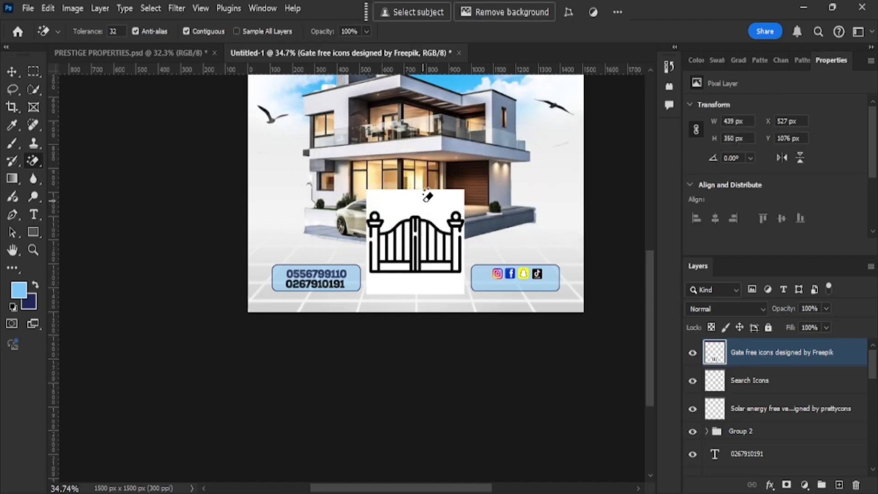
{"action": "left_click", "coordinate": [427, 196]}
{"action": "left_click", "coordinate": [395, 277]}
{"action": "scroll", "coordinate": [395, 277], "scroll_direction": "up", "scroll_amount": 3}
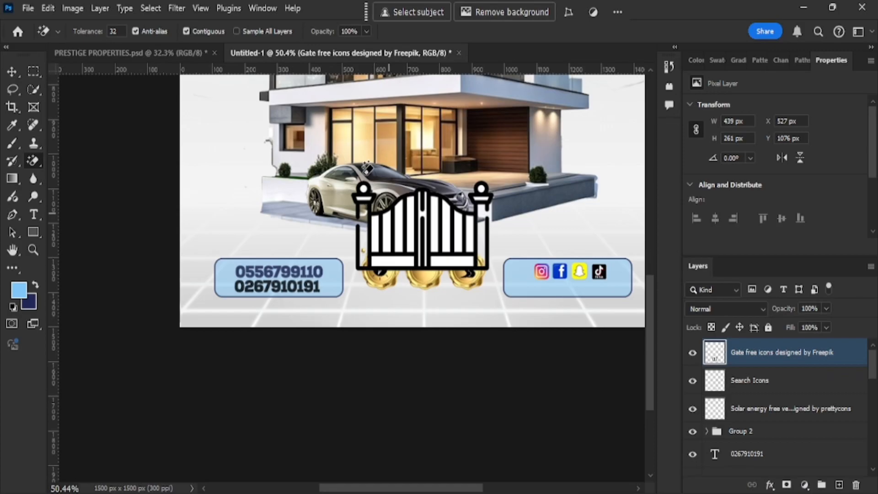
{"action": "left_click", "coordinate": [763, 314]}
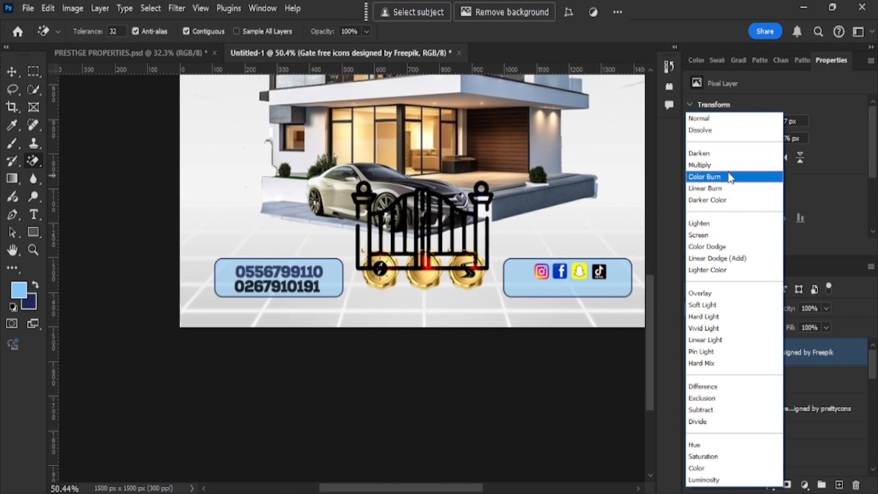
{"action": "left_click", "coordinate": [727, 176]}
Shrink the gate icon and centre it on the middle gold seal.
{"action": "left_click", "coordinate": [12, 73]}
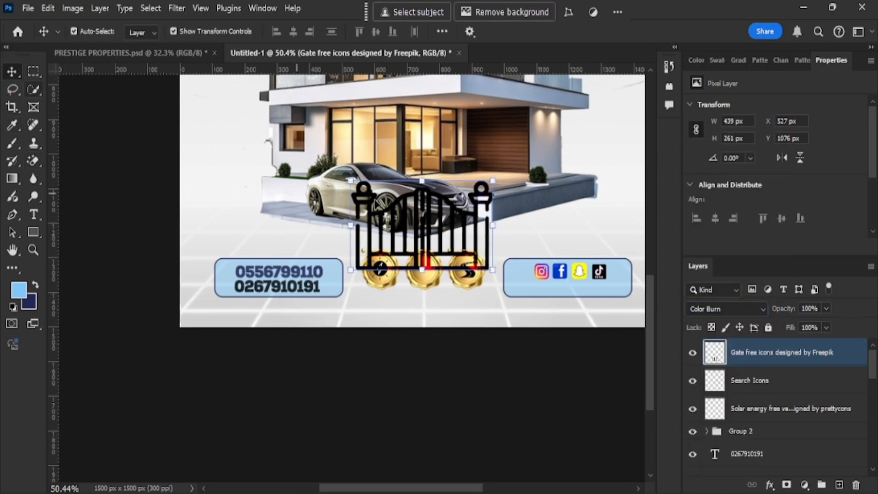
{"action": "left_click_drag", "start_coordinate": [491, 268], "coordinate": [447, 240]}
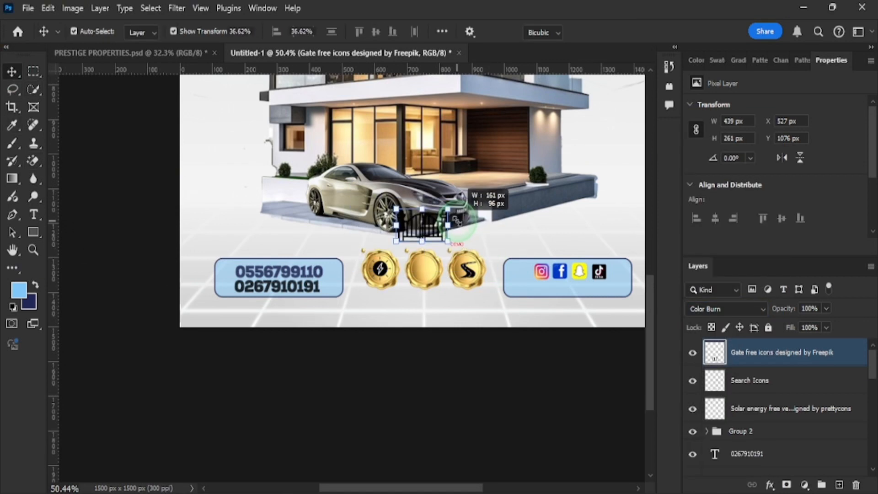
{"action": "scroll", "coordinate": [434, 301], "scroll_direction": "up", "scroll_amount": 3}
{"action": "scroll", "coordinate": [428, 299], "scroll_direction": "up", "scroll_amount": 5}
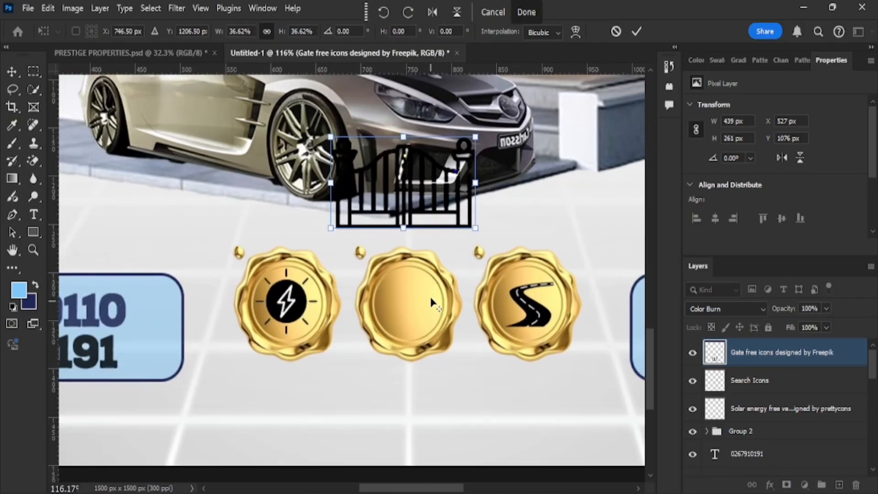
{"action": "left_click", "coordinate": [407, 215]}
{"action": "left_click_drag", "start_coordinate": [407, 214], "coordinate": [419, 334]}
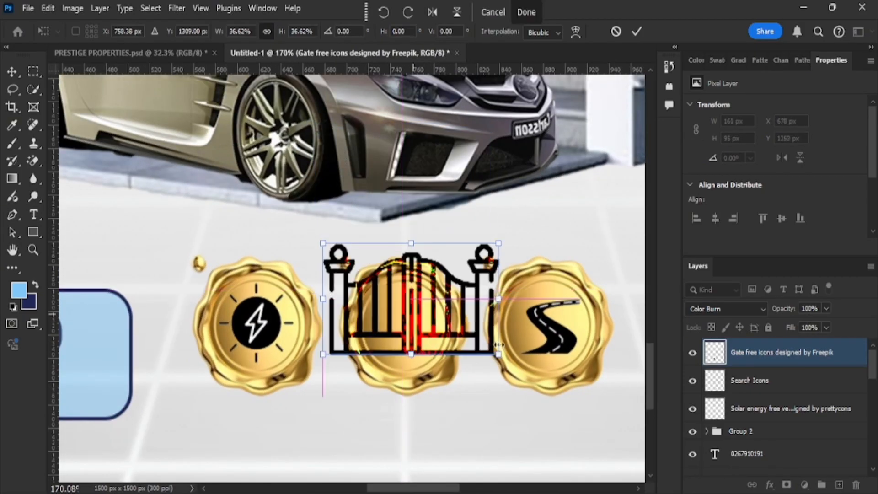
{"action": "left_click_drag", "start_coordinate": [496, 356], "coordinate": [437, 321]}
{"action": "left_click_drag", "start_coordinate": [399, 296], "coordinate": [386, 321]}
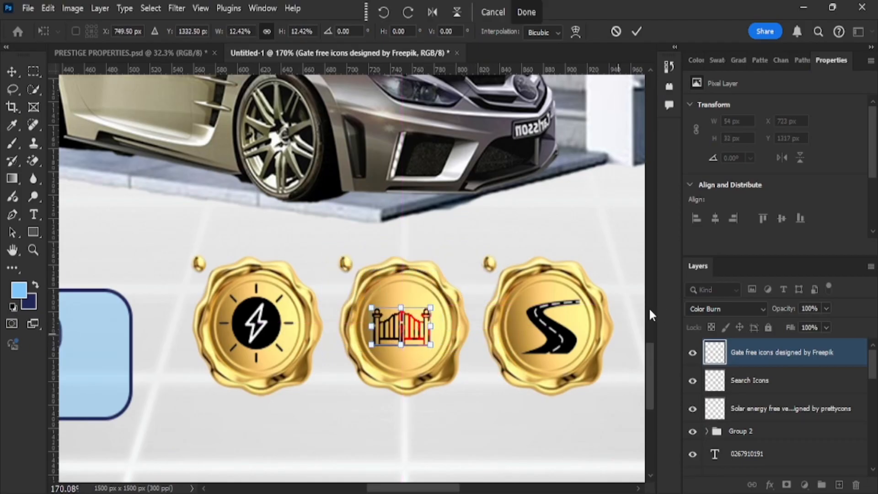
Try Color Burn and Dissolve blend modes, then settle on Darken for the gate icon.
{"action": "left_click", "coordinate": [718, 309]}
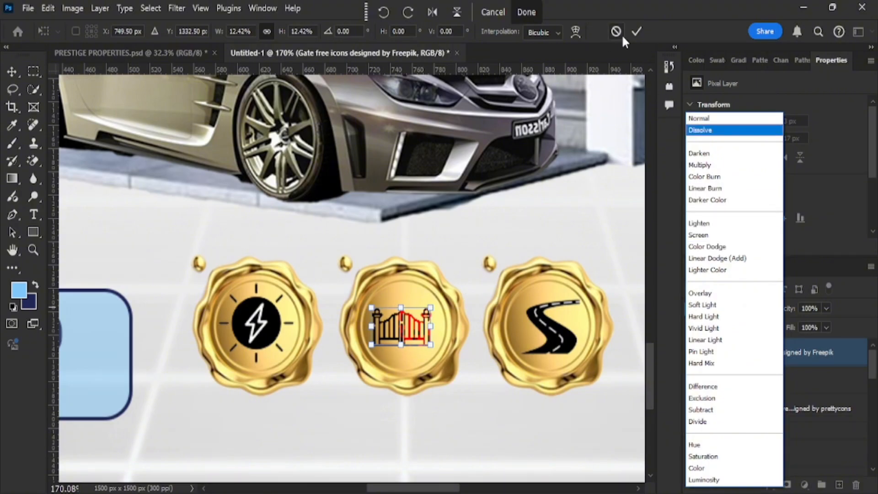
{"action": "left_click", "coordinate": [691, 176]}
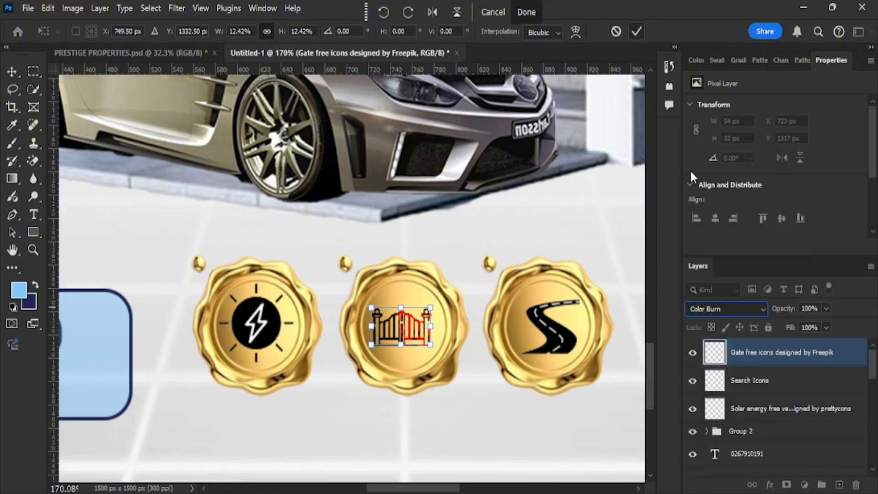
{"action": "left_click", "coordinate": [731, 309]}
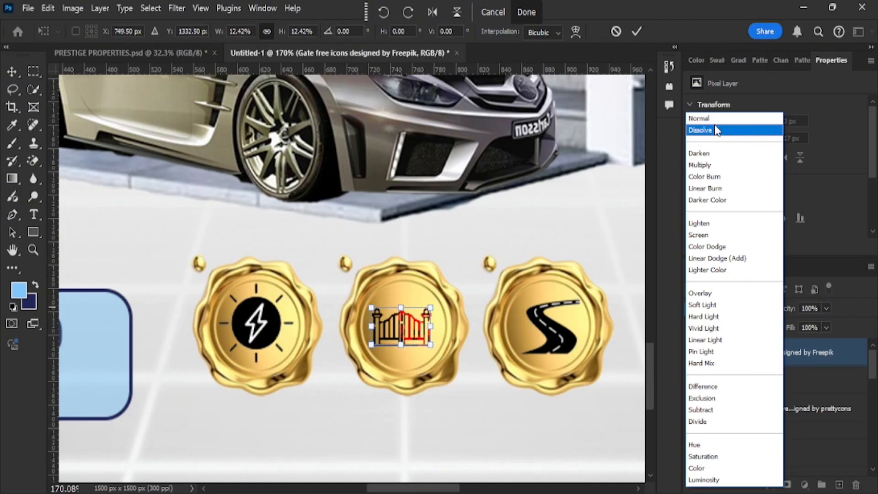
{"action": "left_click", "coordinate": [716, 131]}
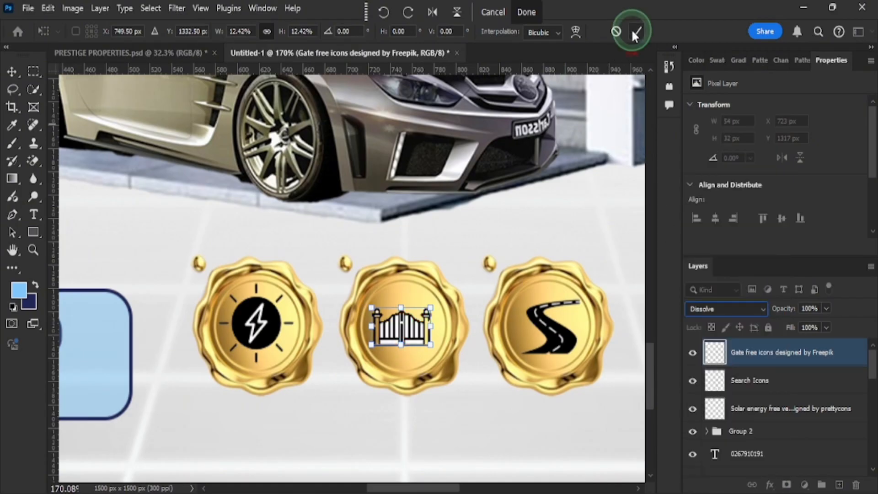
{"action": "left_click", "coordinate": [635, 32]}
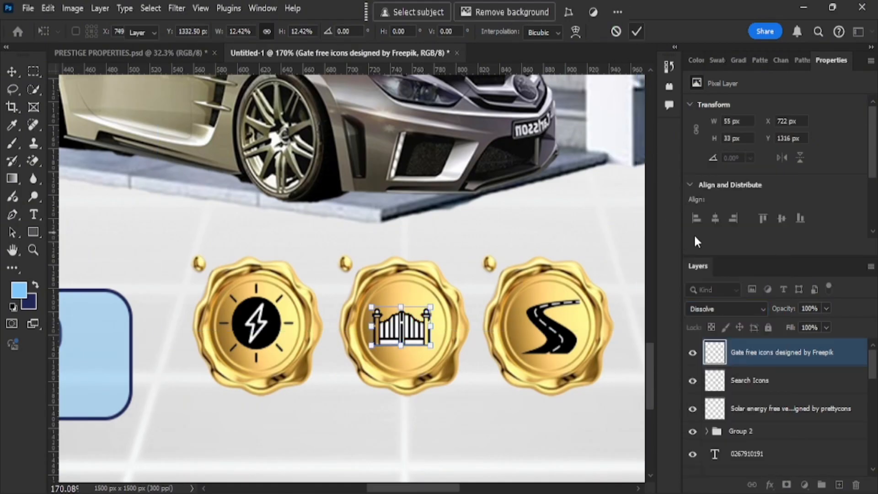
{"action": "left_click", "coordinate": [720, 311]}
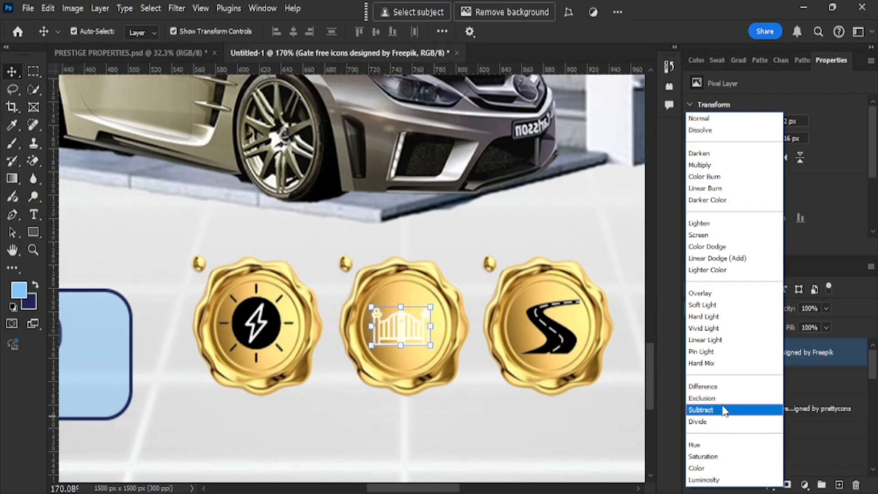
{"action": "left_click", "coordinate": [725, 154]}
Nudge the gate icon into place inside the middle seal and deselect it.
{"action": "left_click", "coordinate": [445, 411]}
{"action": "scroll", "coordinate": [440, 328], "scroll_direction": "up", "scroll_amount": 5}
{"action": "left_click_drag", "start_coordinate": [361, 331], "coordinate": [375, 330]}
{"action": "scroll", "coordinate": [387, 331], "scroll_direction": "down", "scroll_amount": 5}
{"action": "scroll", "coordinate": [387, 332], "scroll_direction": "down", "scroll_amount": 7}
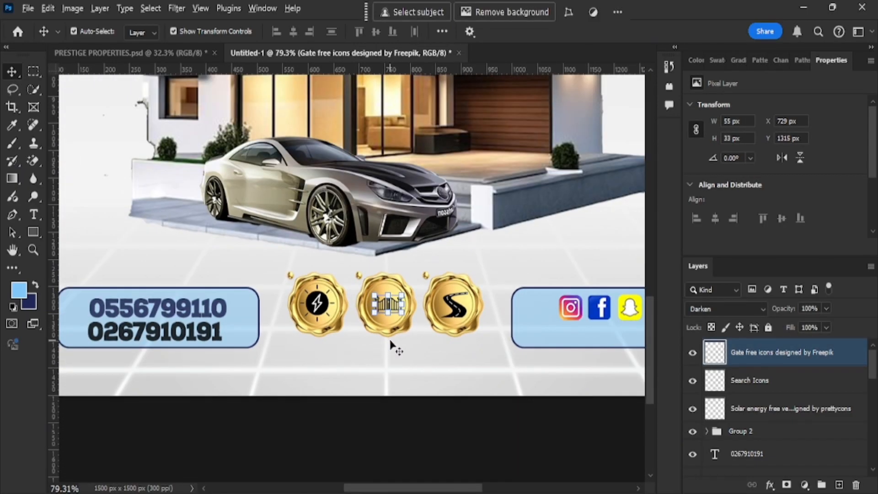
{"action": "scroll", "coordinate": [407, 350], "scroll_direction": "down", "scroll_amount": 3}
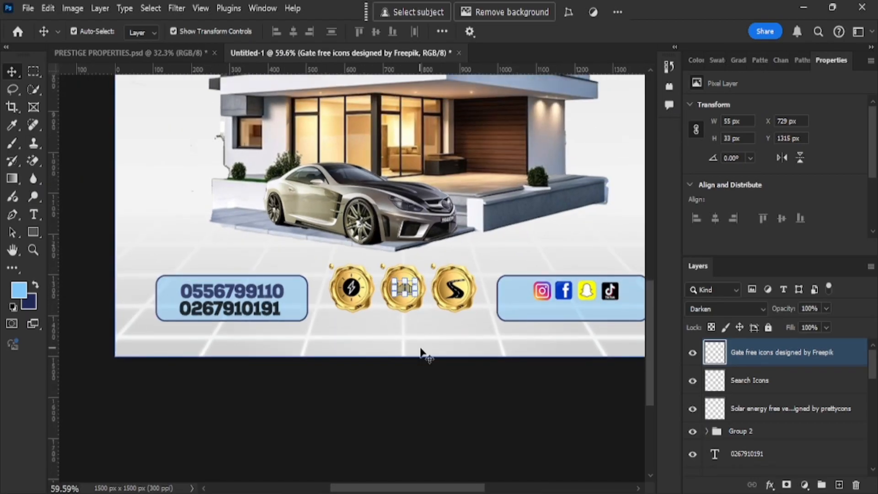
{"action": "left_click", "coordinate": [421, 350]}
{"action": "scroll", "coordinate": [427, 356], "scroll_direction": "up", "scroll_amount": 2}
{"action": "scroll", "coordinate": [430, 356], "scroll_direction": "down", "scroll_amount": 2}
{"action": "scroll", "coordinate": [423, 356], "scroll_direction": "up", "scroll_amount": 1}
{"action": "scroll", "coordinate": [423, 358], "scroll_direction": "down", "scroll_amount": 3}
{"action": "scroll", "coordinate": [421, 358], "scroll_direction": "up", "scroll_amount": 2}
Choose the Custom Shape Tool with the globe shape.
{"action": "left_click", "coordinate": [31, 235]}
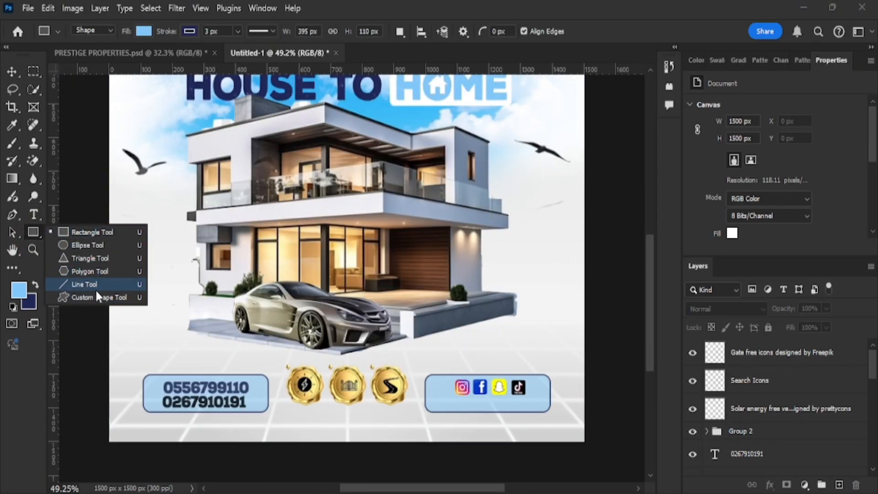
{"action": "left_click", "coordinate": [97, 296]}
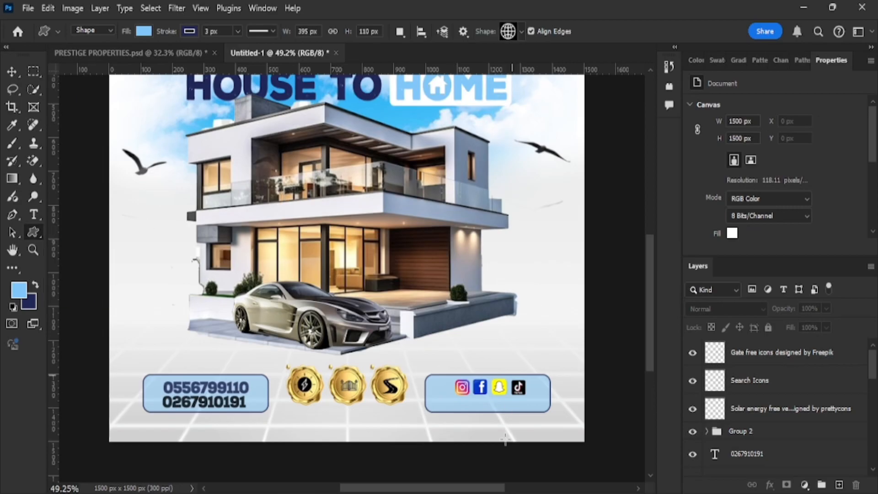
{"action": "left_click", "coordinate": [522, 30]}
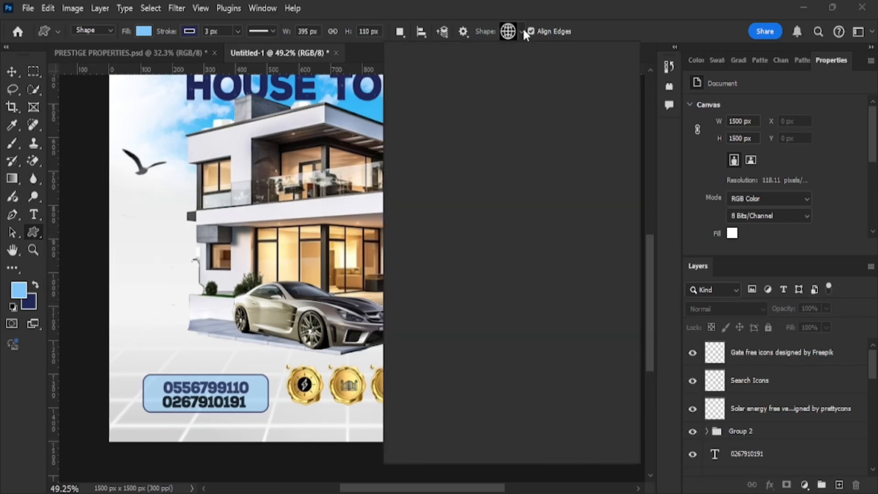
{"action": "scroll", "coordinate": [435, 388], "scroll_direction": "down", "scroll_amount": 2}
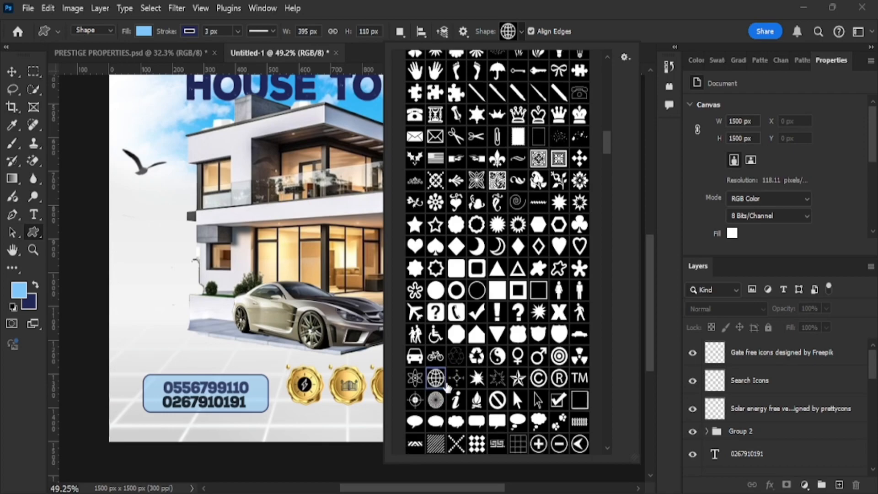
{"action": "left_click", "coordinate": [367, 422]}
{"action": "left_click", "coordinate": [380, 429]}
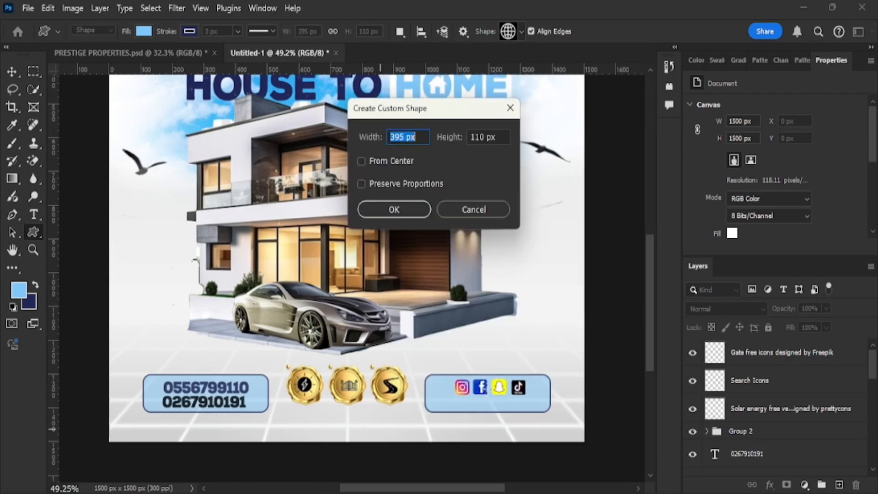
{"action": "left_click", "coordinate": [485, 205]}
Draw a small globe below the social-media box with black fill and no stroke.
{"action": "scroll", "coordinate": [469, 324], "scroll_direction": "down", "scroll_amount": 3}
{"action": "scroll", "coordinate": [469, 325], "scroll_direction": "up", "scroll_amount": 3}
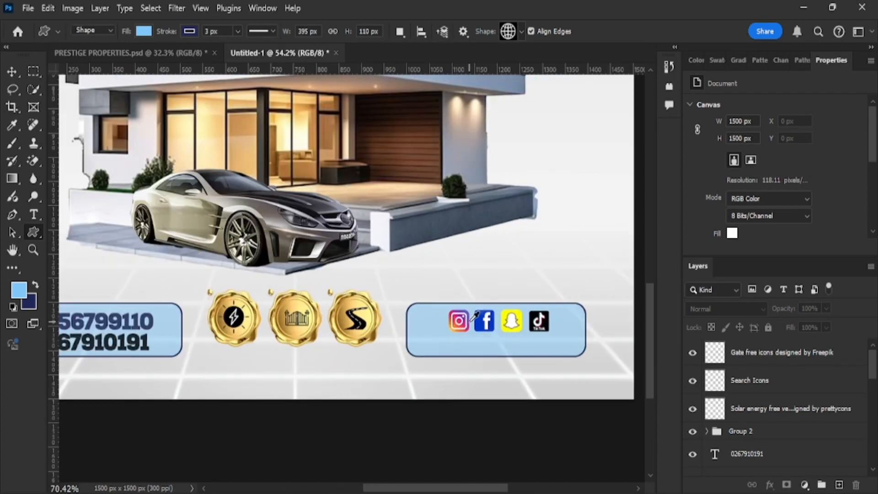
{"action": "scroll", "coordinate": [454, 336], "scroll_direction": "up", "scroll_amount": 3}
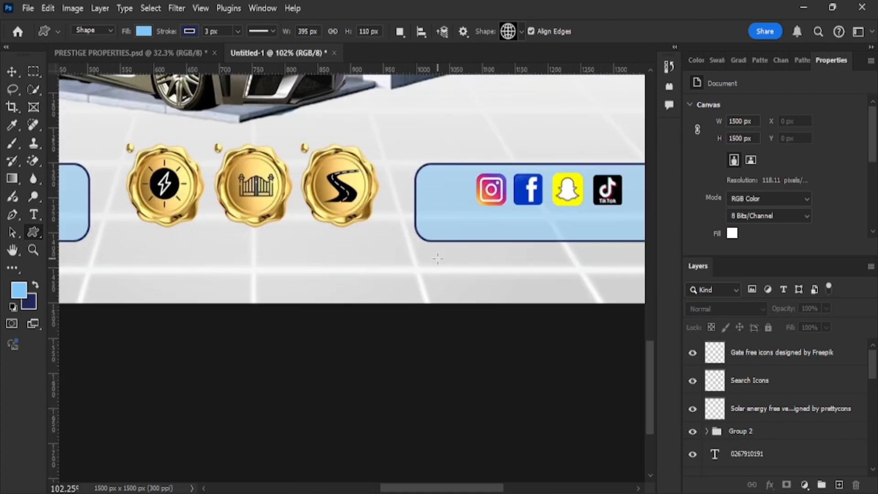
{"action": "scroll", "coordinate": [438, 270], "scroll_direction": "right", "scroll_amount": 5}
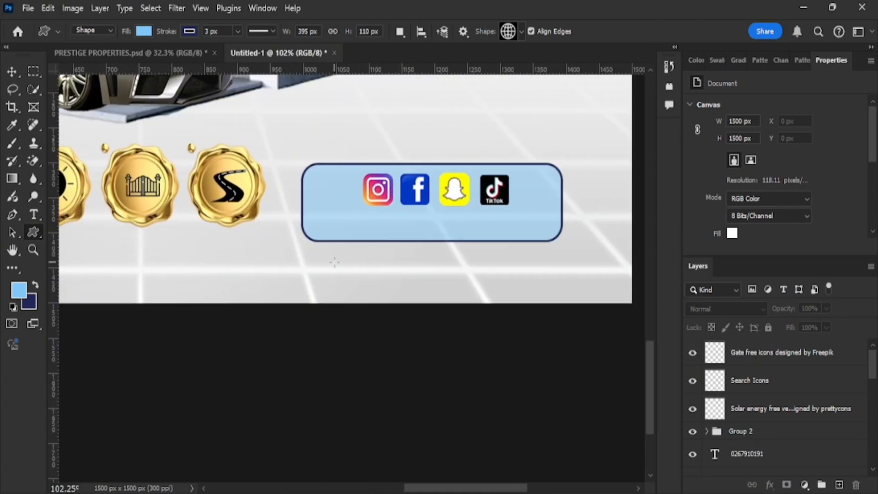
{"action": "left_click_drag", "start_coordinate": [329, 256], "coordinate": [352, 281]}
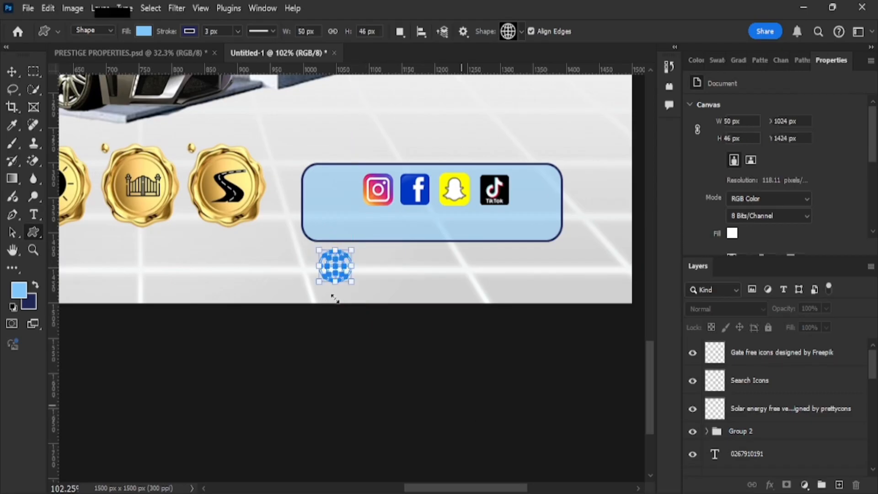
{"action": "left_click", "coordinate": [393, 12]}
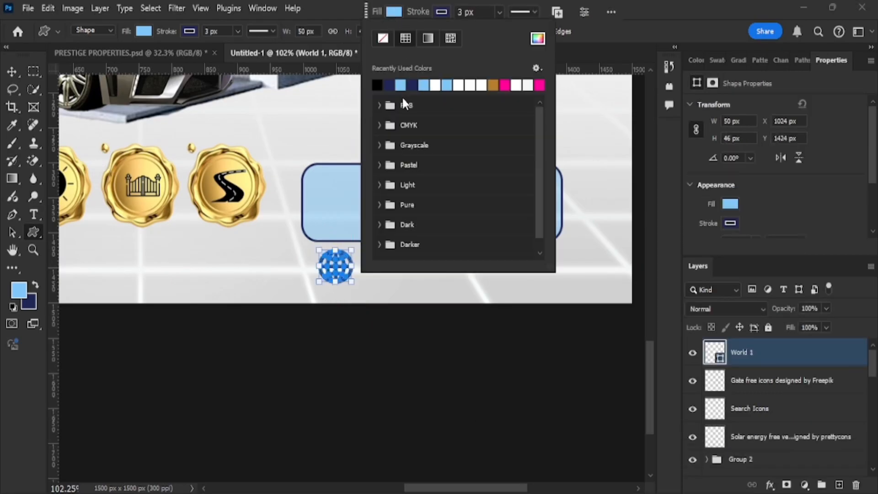
{"action": "left_click", "coordinate": [441, 12]}
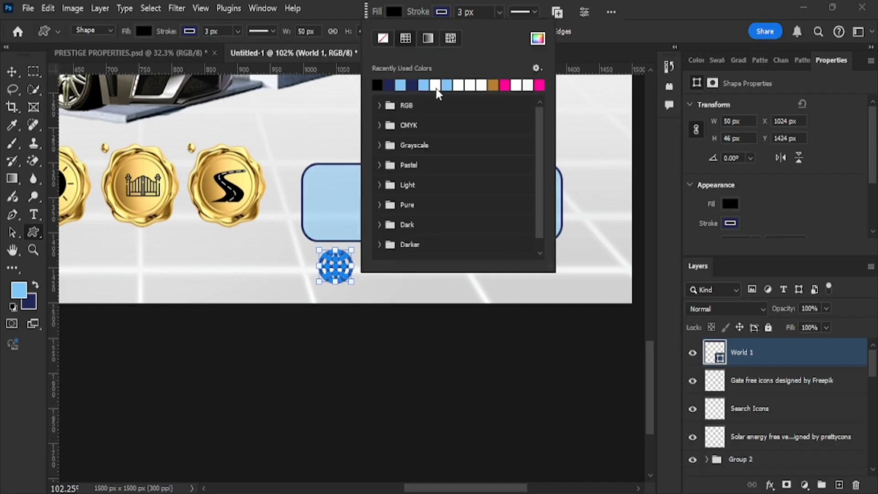
{"action": "left_click", "coordinate": [383, 39]}
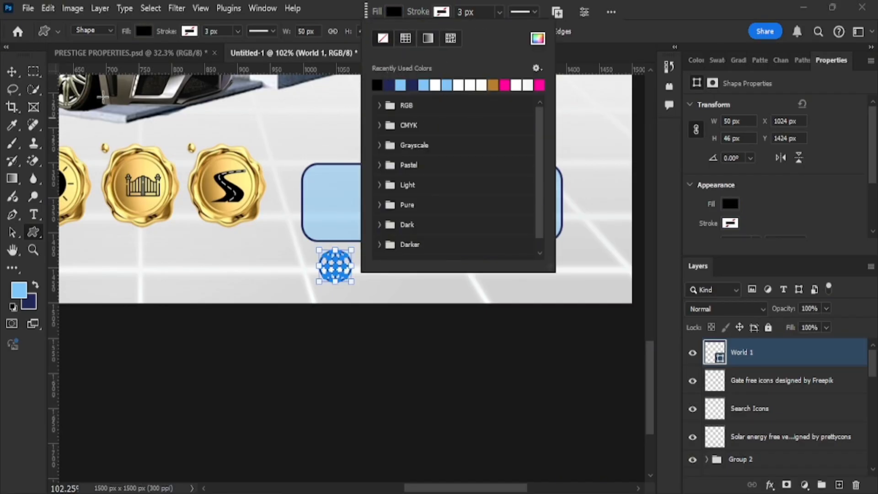
Narrow the globe to 43 px wide with Free Transform.
{"action": "left_click", "coordinate": [14, 74]}
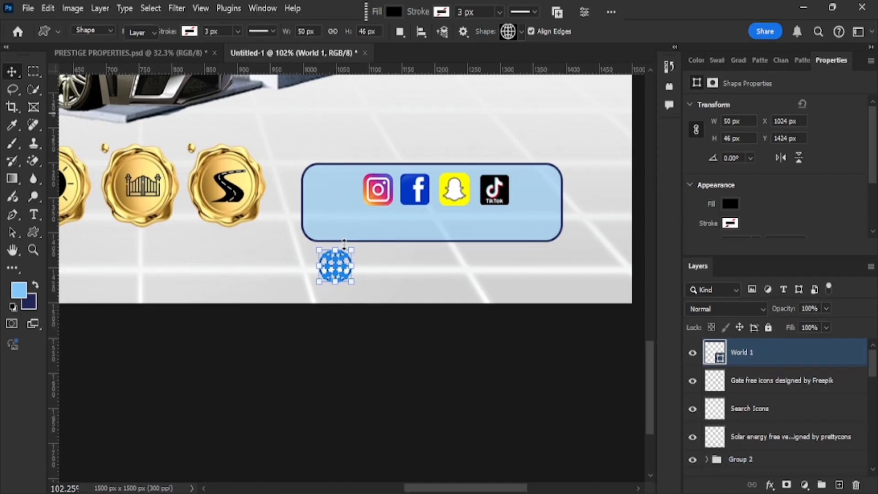
{"action": "left_click_drag", "start_coordinate": [351, 265], "coordinate": [347, 265]}
{"action": "left_click", "coordinate": [14, 74]}
{"action": "left_click", "coordinate": [410, 282]}
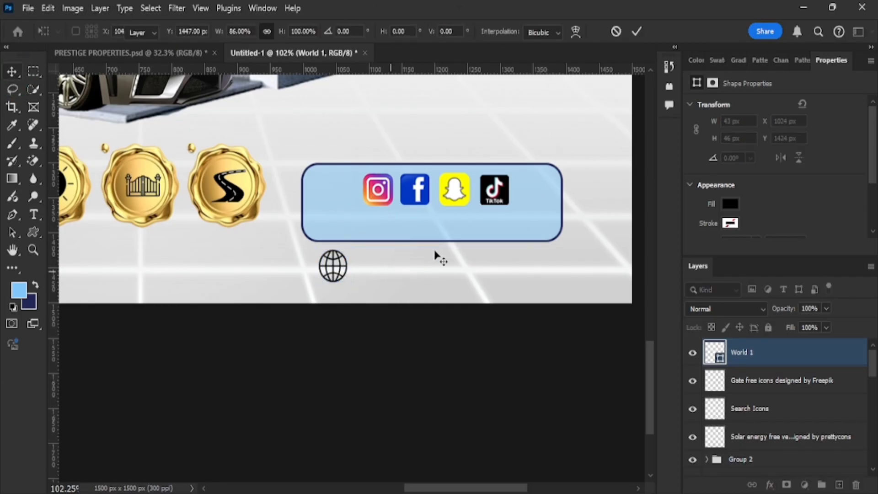
{"action": "left_click_drag", "start_coordinate": [337, 267], "coordinate": [336, 269]}
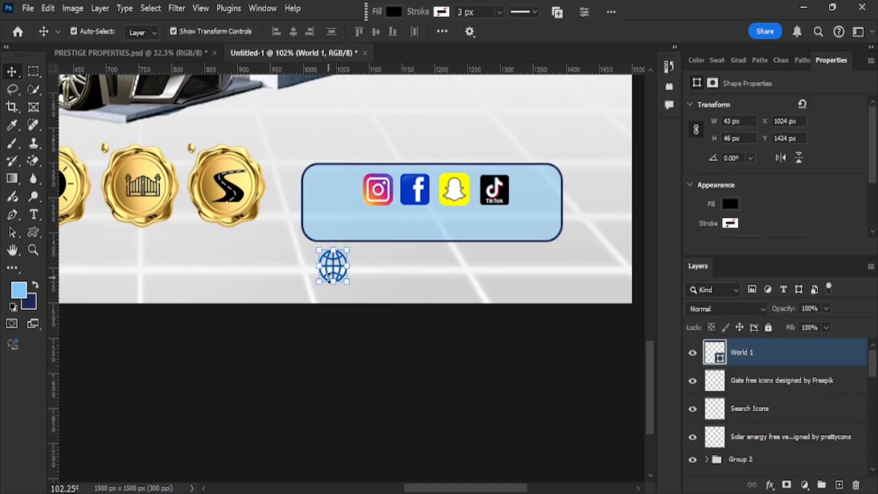
Type WWW in Nexa-Trial Thin beside the globe.
{"action": "left_click", "coordinate": [33, 214]}
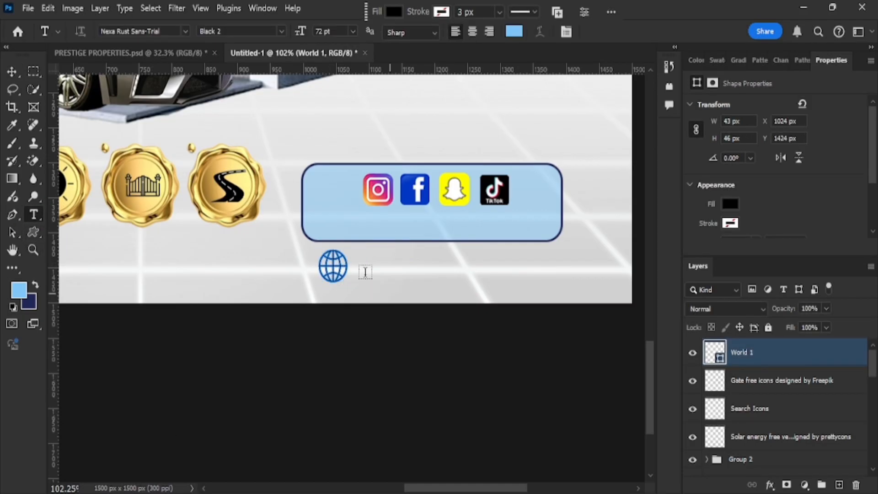
{"action": "left_click", "coordinate": [369, 269]}
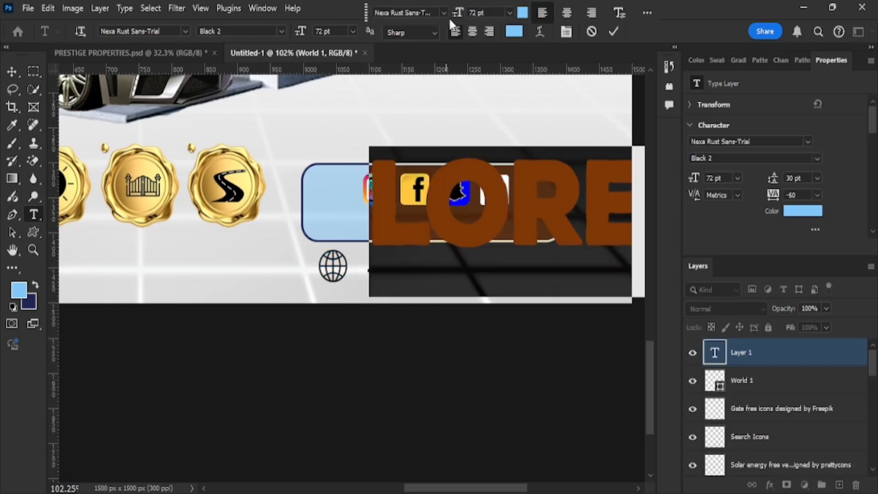
{"action": "left_click", "coordinate": [445, 12]}
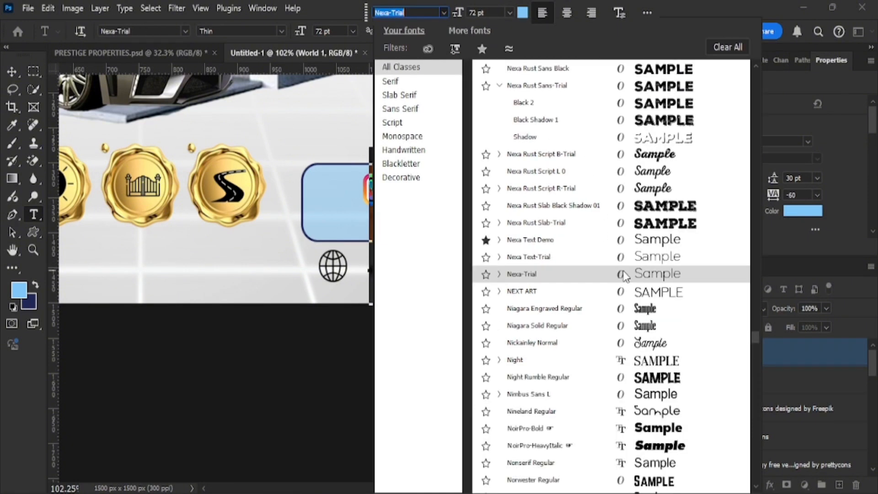
{"action": "left_click", "coordinate": [610, 274]}
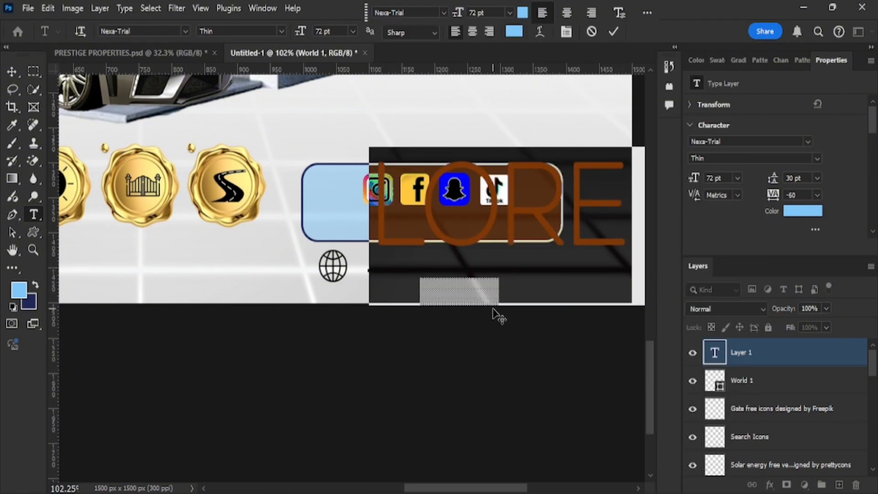
{"action": "type", "text": "WWW"}
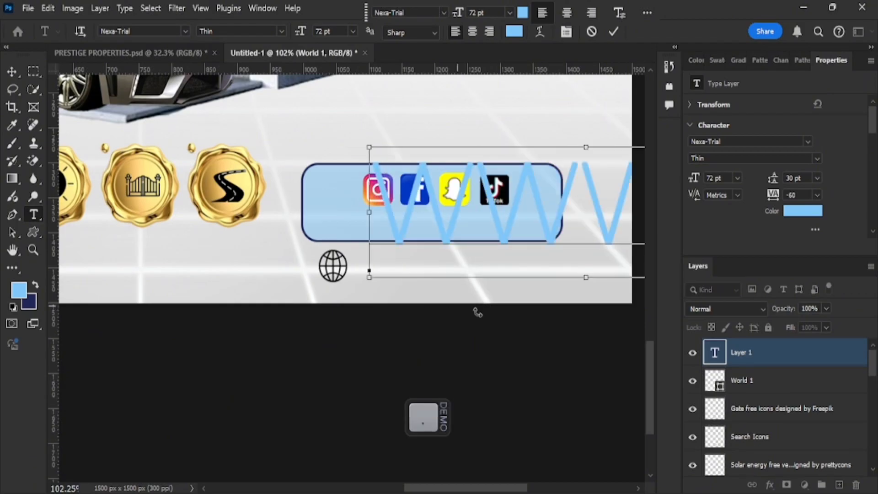
Colour the WWW text black (#000000) and commit it.
{"action": "key", "text": "ctrl+a"}
{"action": "left_click", "coordinate": [522, 14]}
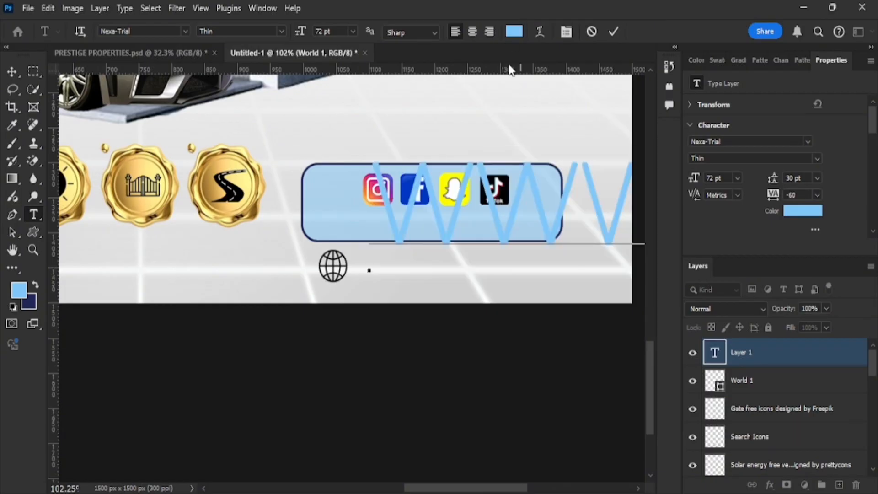
{"action": "left_click_drag", "start_coordinate": [611, 183], "coordinate": [591, 374]}
{"action": "type", "text": "000000"}
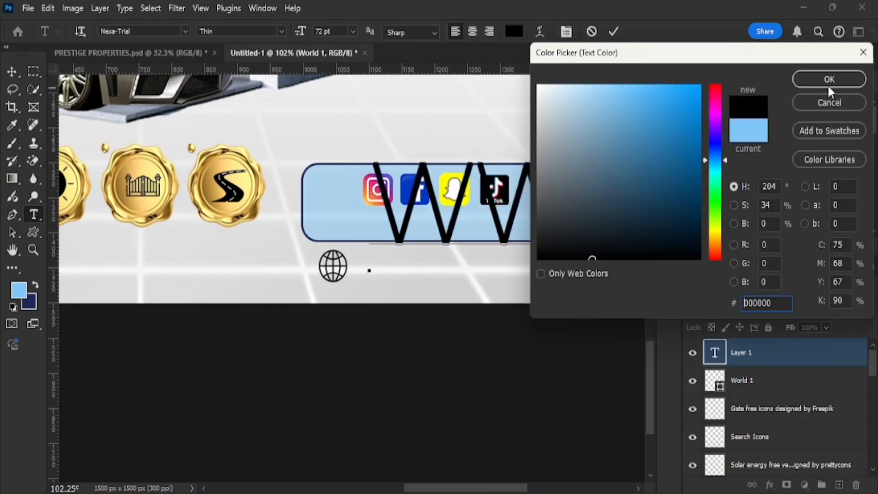
{"action": "left_click", "coordinate": [829, 79]}
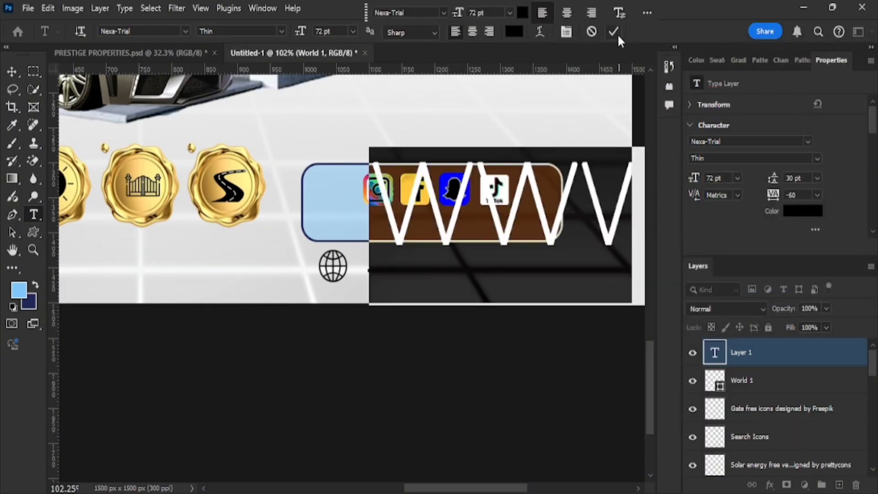
{"action": "left_click", "coordinate": [615, 34]}
{"action": "left_click", "coordinate": [13, 71]}
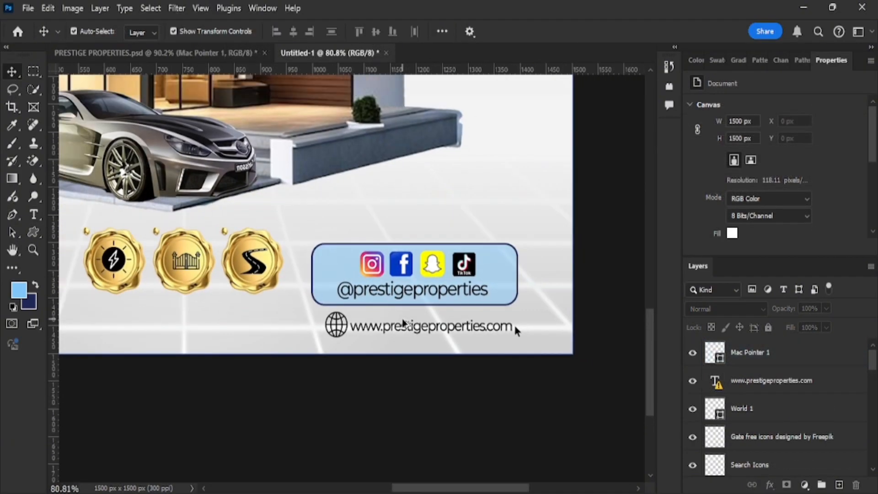
Draw a circle with the Ellipse Tool above the phone-number box.
{"action": "scroll", "coordinate": [514, 323], "scroll_direction": "down", "scroll_amount": 4}
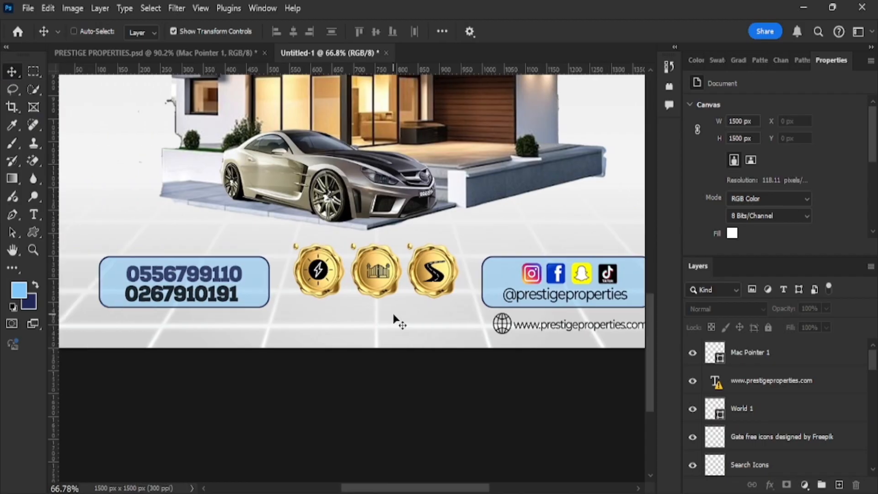
{"action": "scroll", "coordinate": [394, 320], "scroll_direction": "down", "scroll_amount": 3}
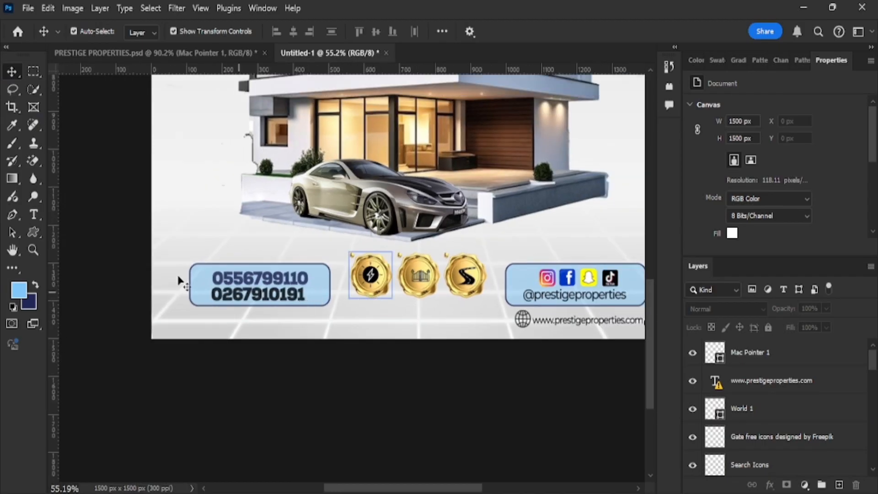
{"action": "right_click", "coordinate": [32, 230]}
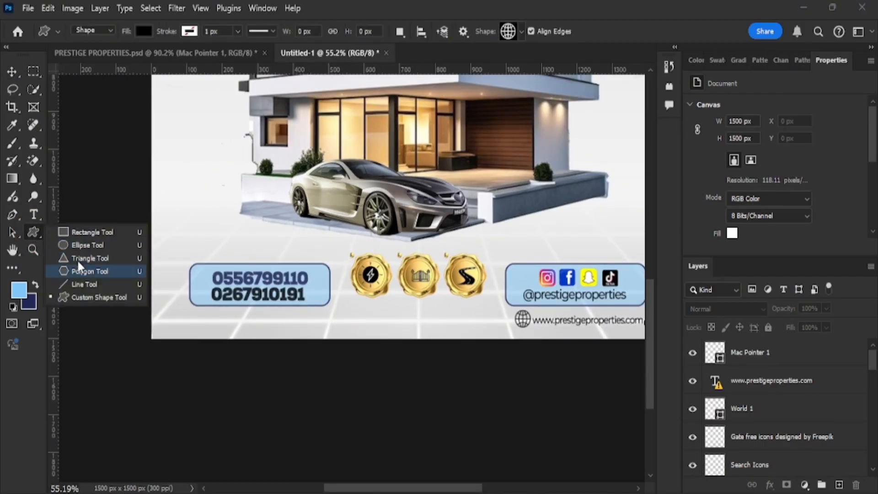
{"action": "left_click", "coordinate": [75, 244]}
{"action": "scroll", "coordinate": [200, 259], "scroll_direction": "up", "scroll_amount": 2}
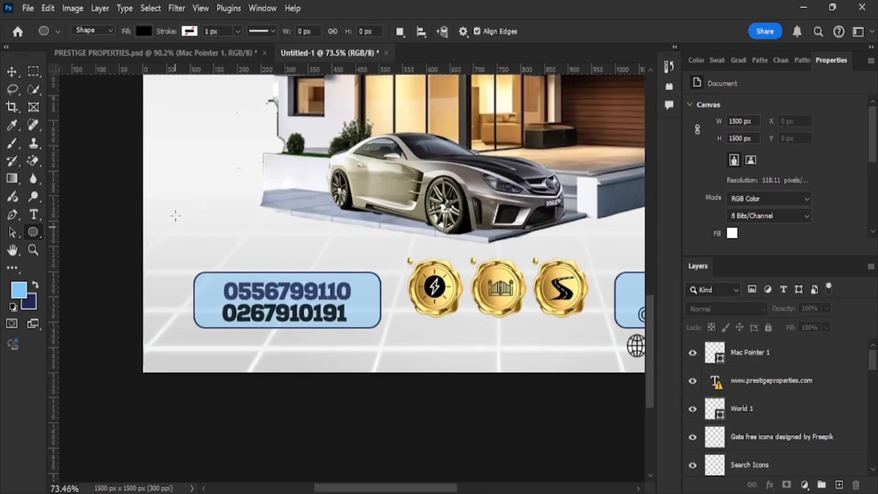
{"action": "left_click_drag", "start_coordinate": [170, 209], "coordinate": [216, 262]}
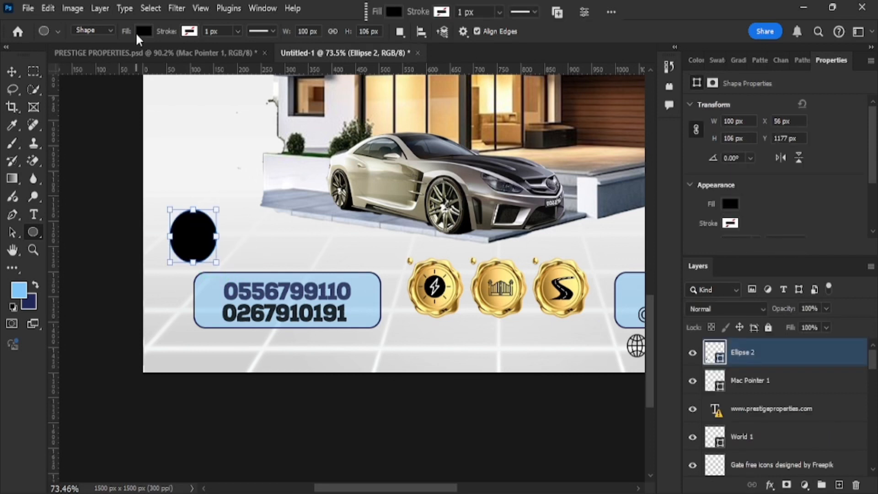
Fill the circle light blue and move it onto the phone box's top-left edge.
{"action": "left_click", "coordinate": [143, 31]}
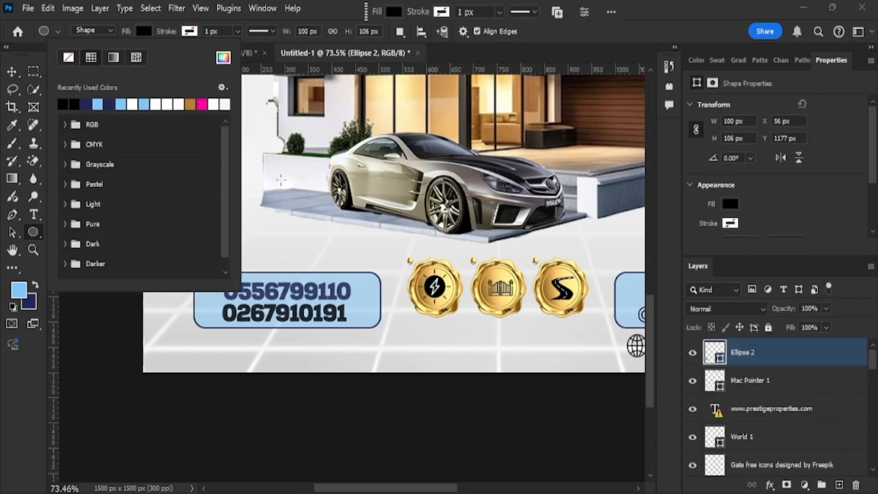
{"action": "left_click", "coordinate": [100, 106]}
{"action": "left_click", "coordinate": [681, 4]}
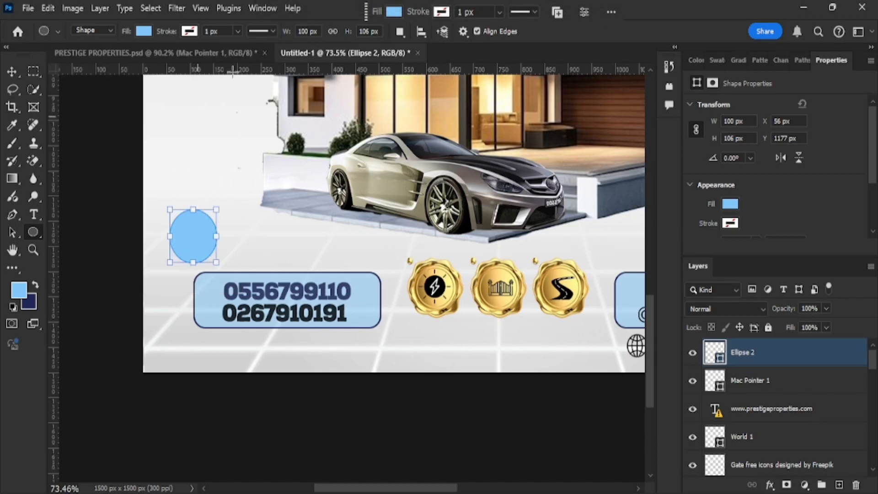
{"action": "left_click", "coordinate": [12, 72]}
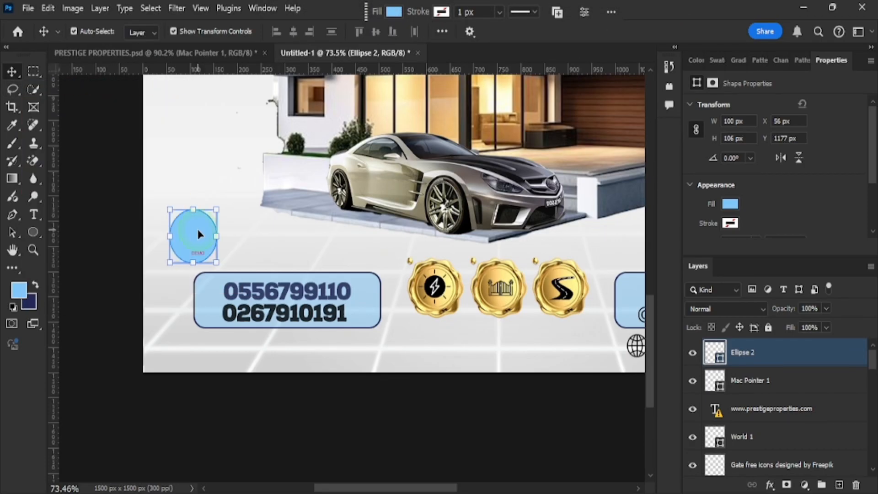
{"action": "left_click_drag", "start_coordinate": [195, 241], "coordinate": [227, 255]}
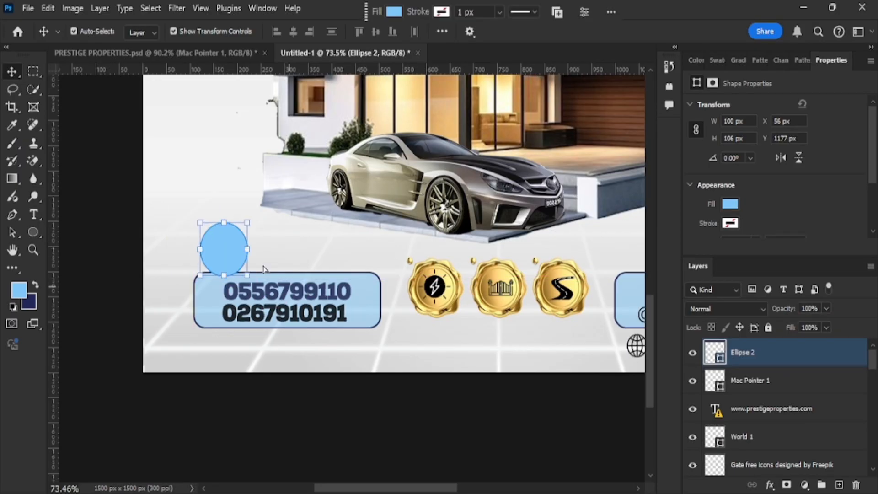
Give Ellipse 2 a drop shadow with angle -90, distance 2 and 56% opacity.
{"action": "left_click", "coordinate": [772, 486]}
{"action": "left_click", "coordinate": [734, 479]}
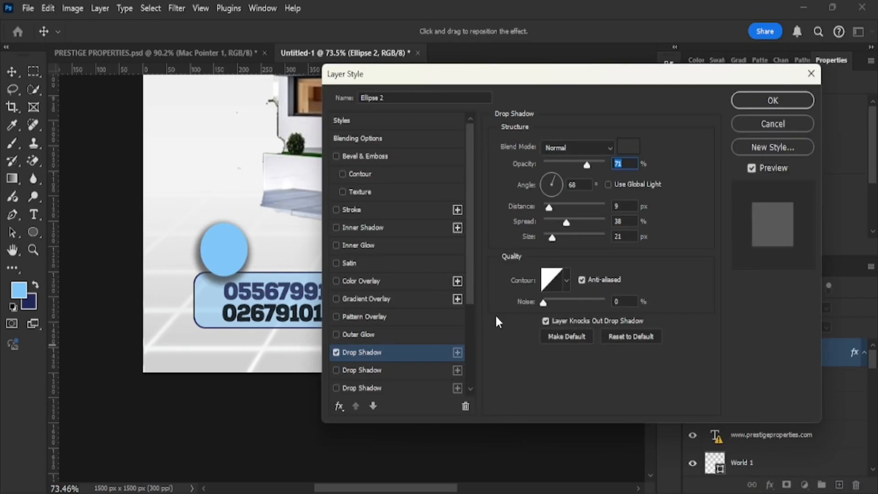
{"action": "left_click_drag", "start_coordinate": [211, 283], "coordinate": [213, 278]}
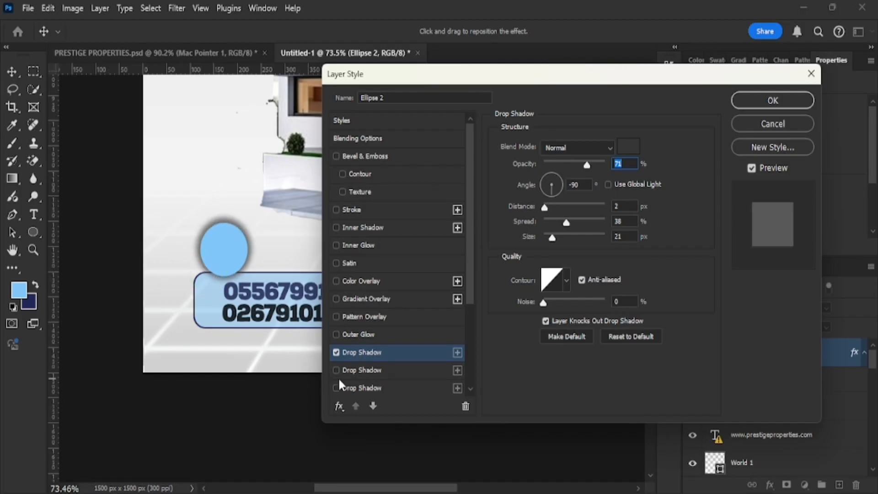
{"action": "left_click_drag", "start_coordinate": [571, 169], "coordinate": [578, 161]}
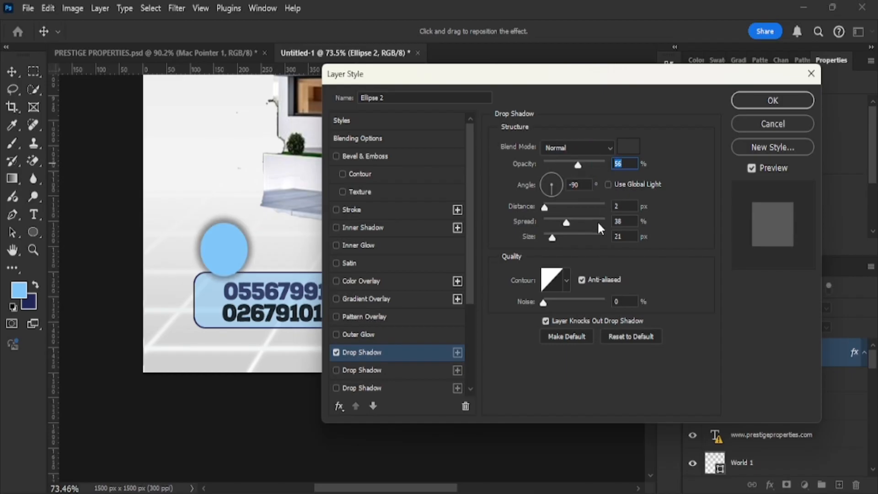
{"action": "left_click", "coordinate": [759, 101]}
Widen the circle slightly with Free Transform and open the PRESTIGE assets folder.
{"action": "left_click_drag", "start_coordinate": [248, 248], "coordinate": [250, 249]}
{"action": "left_click", "coordinate": [636, 31]}
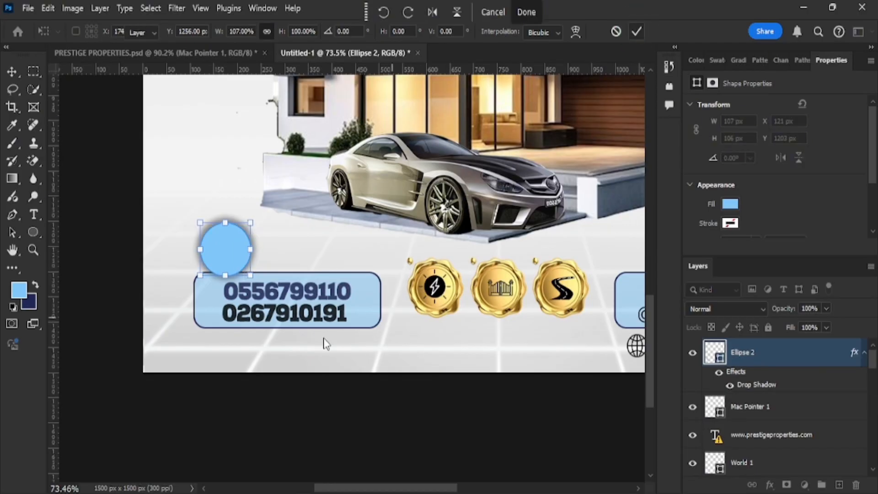
{"action": "mouse_move", "coordinate": [370, 491]}
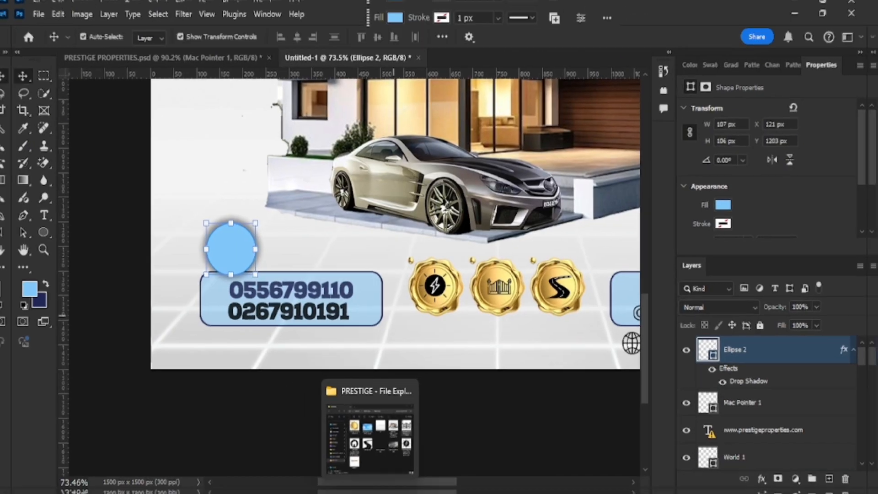
{"action": "left_click", "coordinate": [369, 430]}
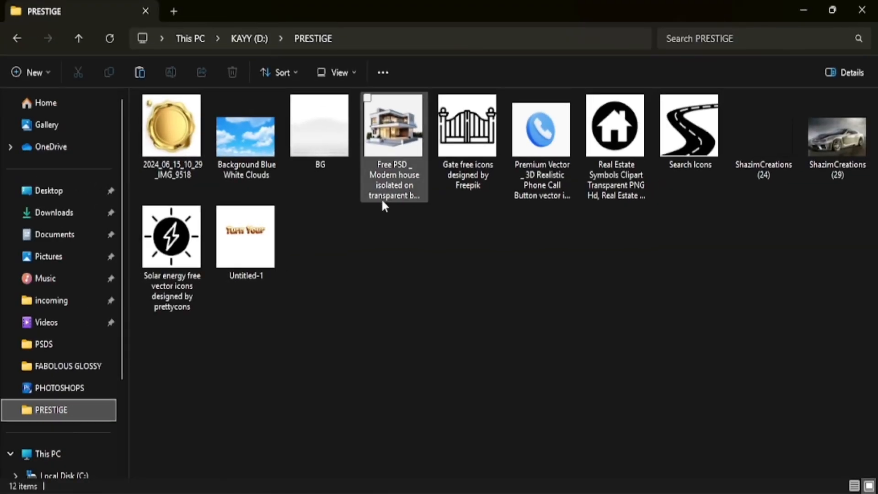
Place the blue phone call button PNG on the canvas and scale it down.
{"action": "left_click_drag", "start_coordinate": [541, 132], "coordinate": [236, 336]}
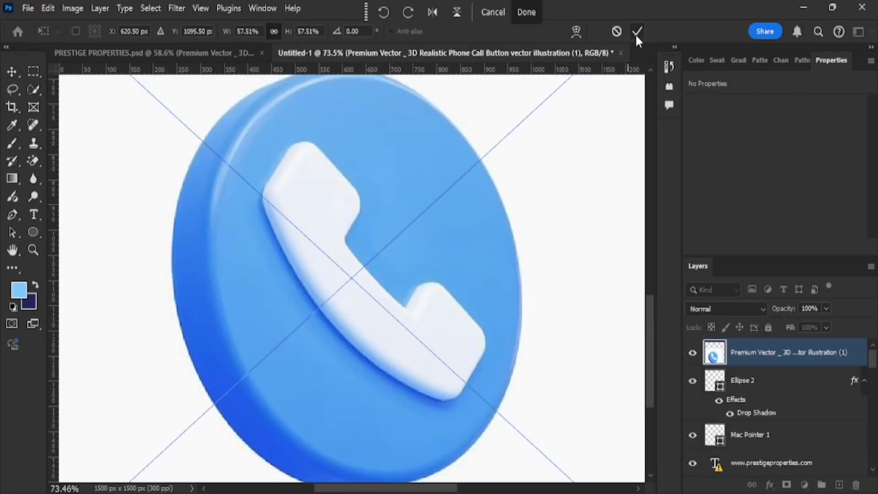
{"action": "left_click", "coordinate": [637, 32]}
{"action": "scroll", "coordinate": [388, 264], "scroll_direction": "down", "scroll_amount": 5}
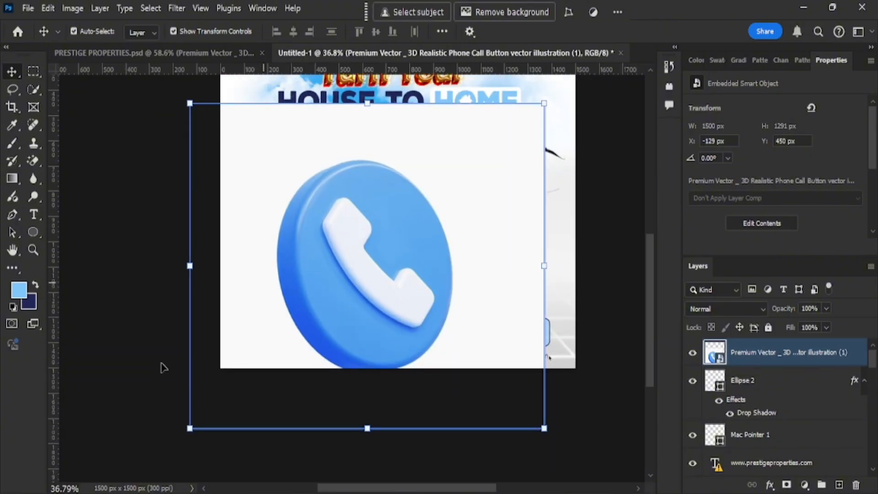
{"action": "left_click", "coordinate": [33, 161]}
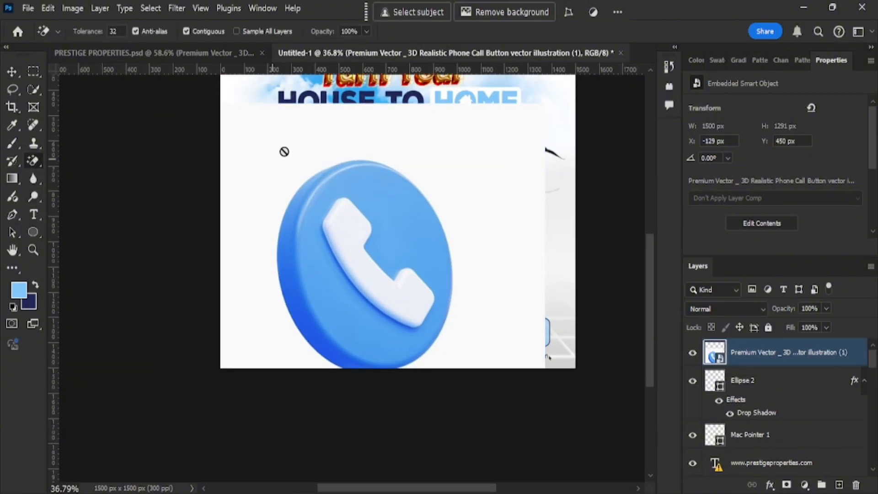
{"action": "left_click", "coordinate": [292, 150]}
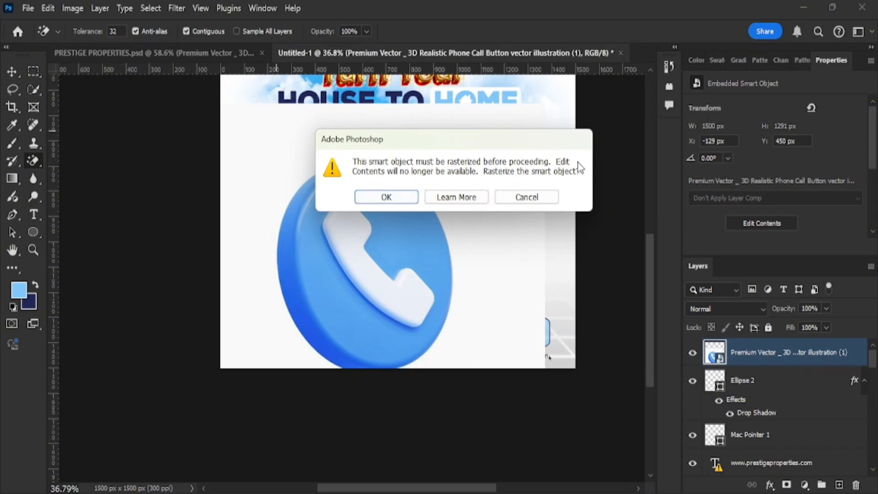
{"action": "left_click", "coordinate": [526, 197]}
{"action": "left_click", "coordinate": [12, 71]}
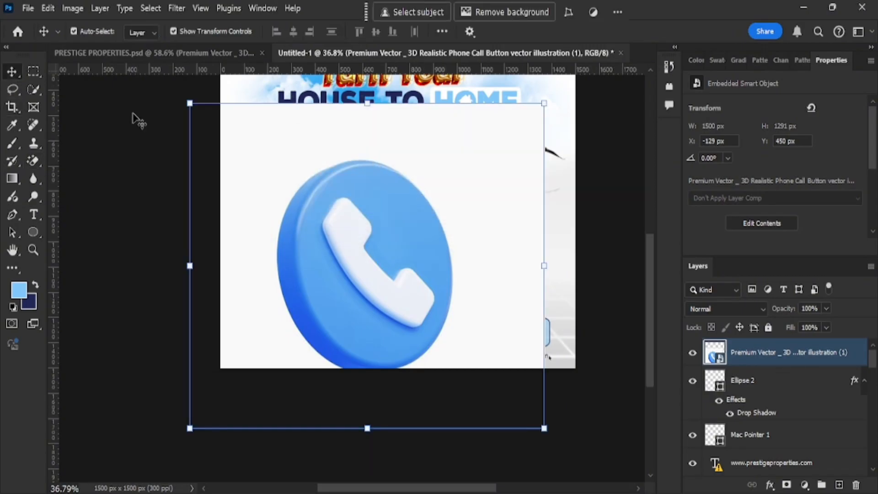
{"action": "left_click_drag", "start_coordinate": [190, 103], "coordinate": [325, 142]}
{"action": "left_click_drag", "start_coordinate": [443, 260], "coordinate": [411, 214]}
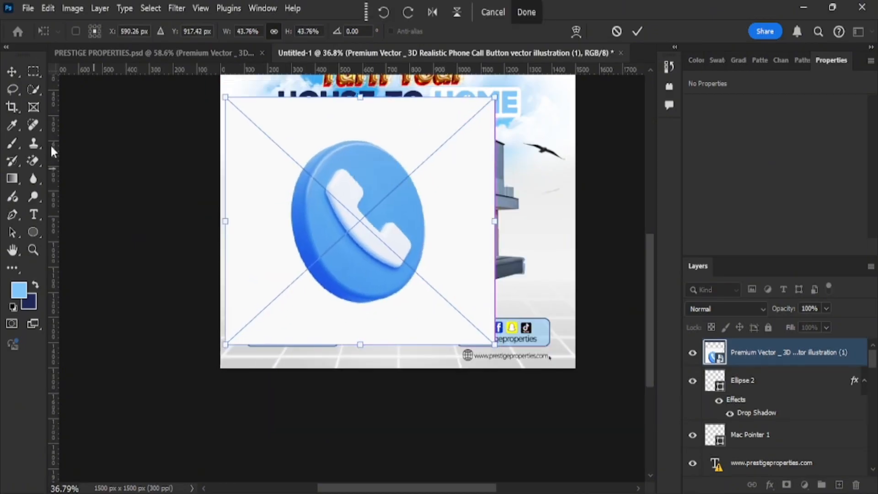
Rasterize the phone image, Magic Eraser its white background, and shrink it to about 25.86%.
{"action": "left_click", "coordinate": [33, 160]}
{"action": "left_click", "coordinate": [256, 182]}
{"action": "left_click", "coordinate": [385, 195]}
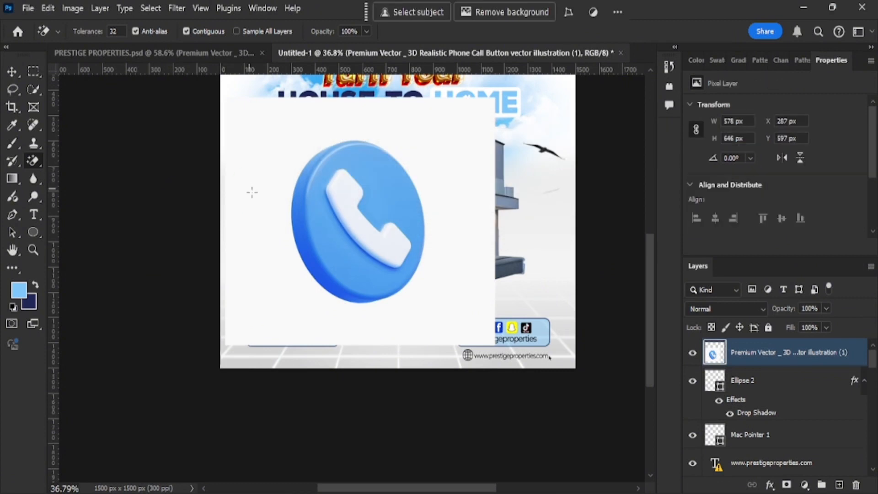
{"action": "left_click", "coordinate": [252, 192]}
{"action": "left_click", "coordinate": [12, 72]}
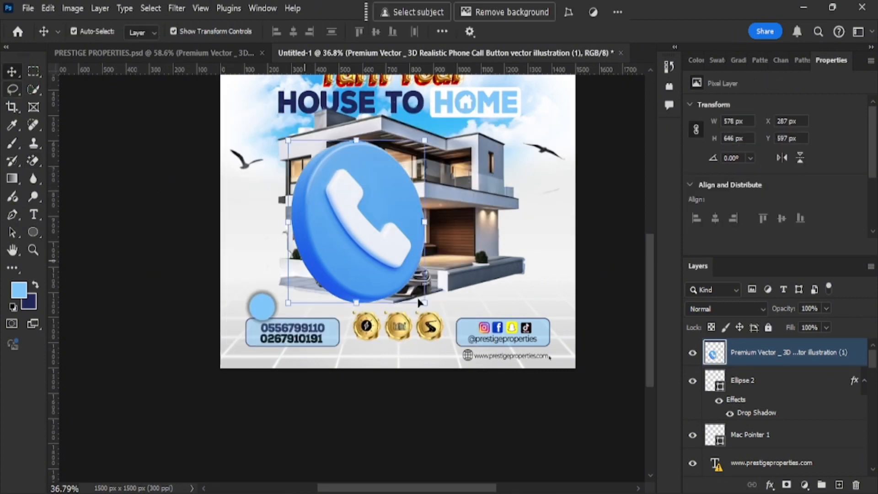
{"action": "left_click_drag", "start_coordinate": [422, 298], "coordinate": [373, 242]}
Commit the phone icon's size and move it onto the light blue circle.
{"action": "left_click", "coordinate": [636, 31]}
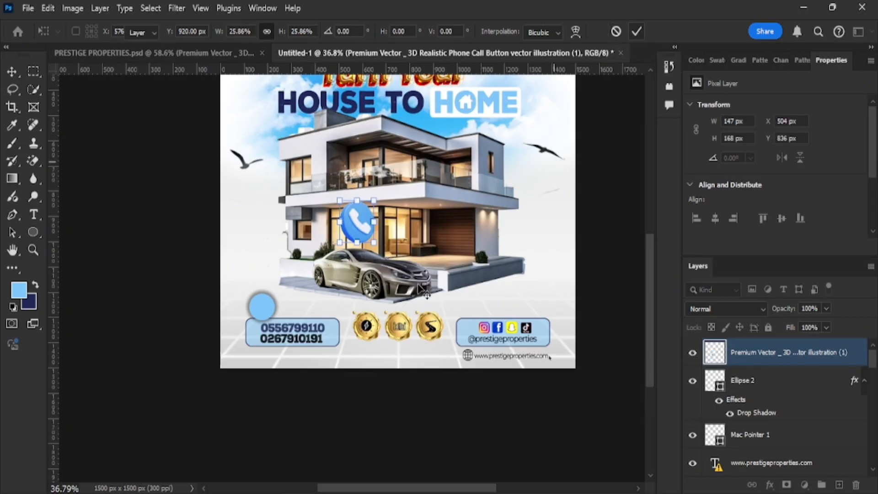
{"action": "scroll", "coordinate": [370, 256], "scroll_direction": "up", "scroll_amount": 2}
{"action": "scroll", "coordinate": [370, 256], "scroll_direction": "up", "scroll_amount": 1}
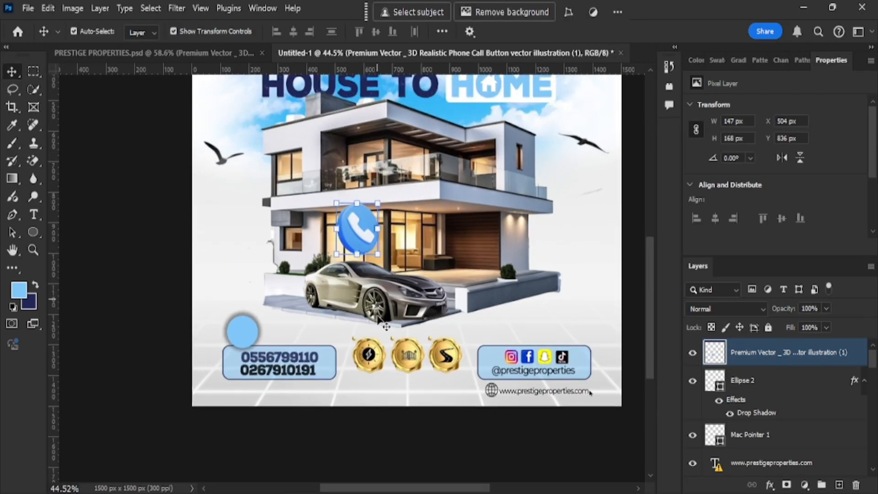
{"action": "left_click_drag", "start_coordinate": [363, 239], "coordinate": [244, 325]}
Scale the phone icon to about 44 × 51 px at the circle's upper-left edge.
{"action": "key", "text": "ctrl+t"}
{"action": "scroll", "coordinate": [253, 344], "scroll_direction": "up", "scroll_amount": 4}
{"action": "scroll", "coordinate": [254, 343], "scroll_direction": "up", "scroll_amount": 2}
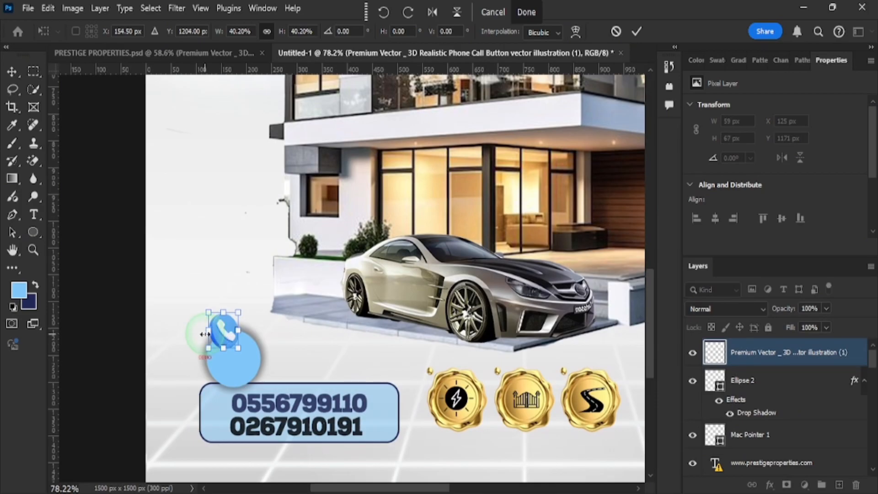
{"action": "left_click_drag", "start_coordinate": [220, 330], "coordinate": [208, 345]}
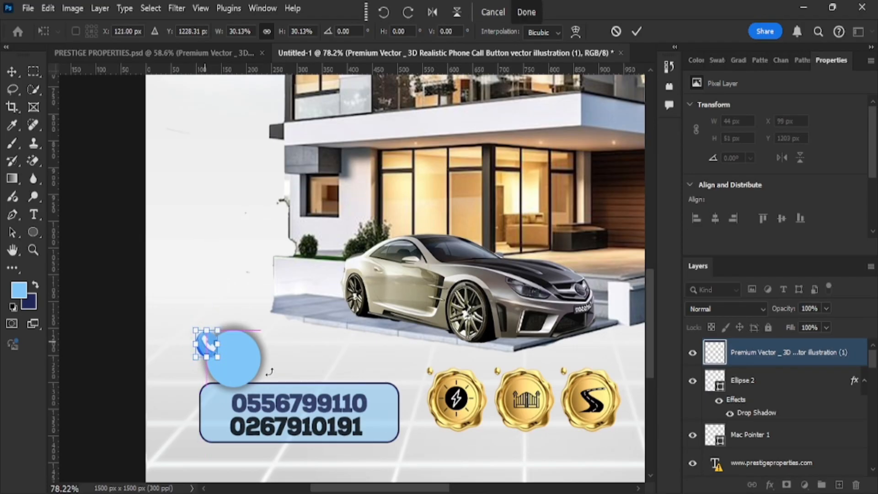
{"action": "left_click", "coordinate": [635, 32]}
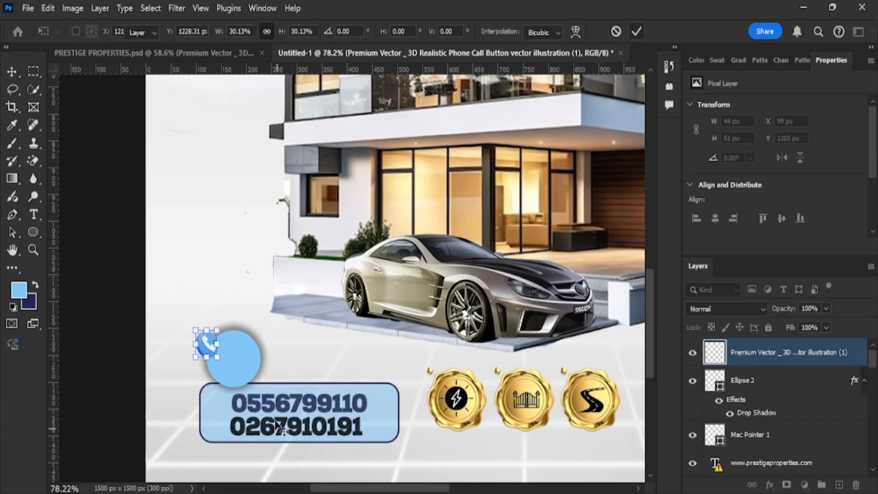
{"action": "left_click", "coordinate": [34, 214]}
Type CALL NOW beside the phone icon and set it in Montserrat SemiBold.
{"action": "left_click", "coordinate": [228, 299]}
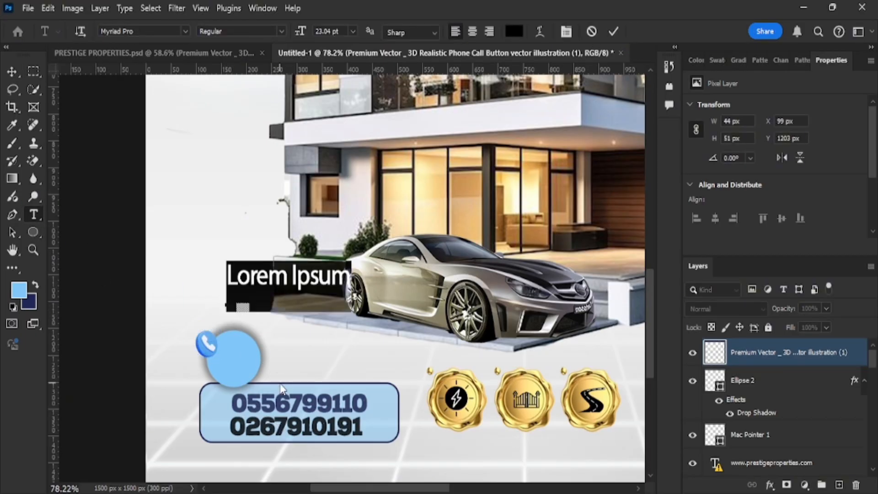
{"action": "key", "text": "space"}
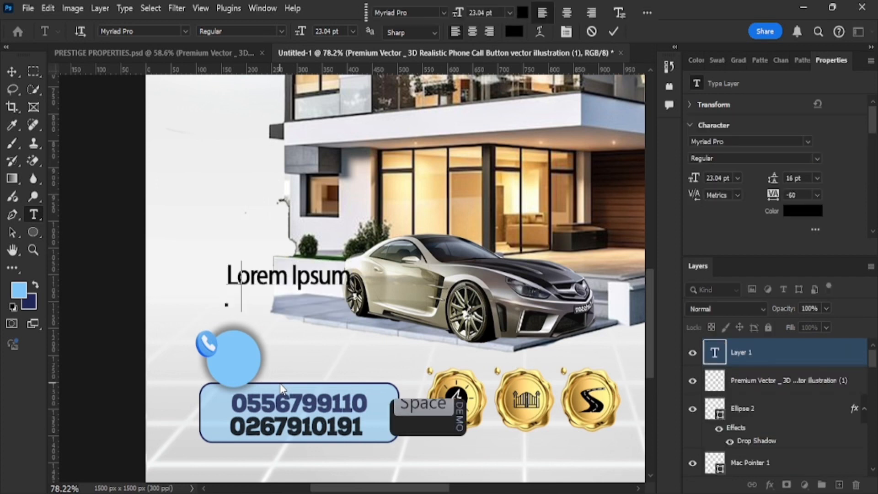
{"action": "type", "text": "CALL NOW"}
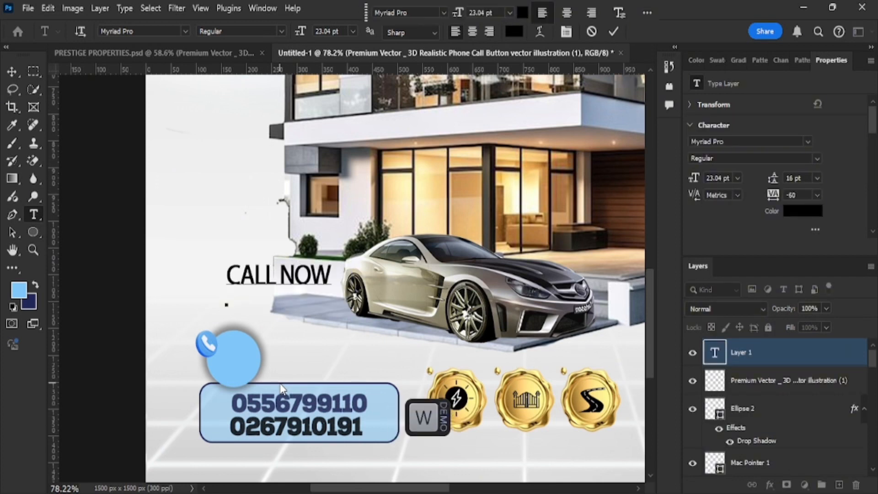
{"action": "key", "text": "Return"}
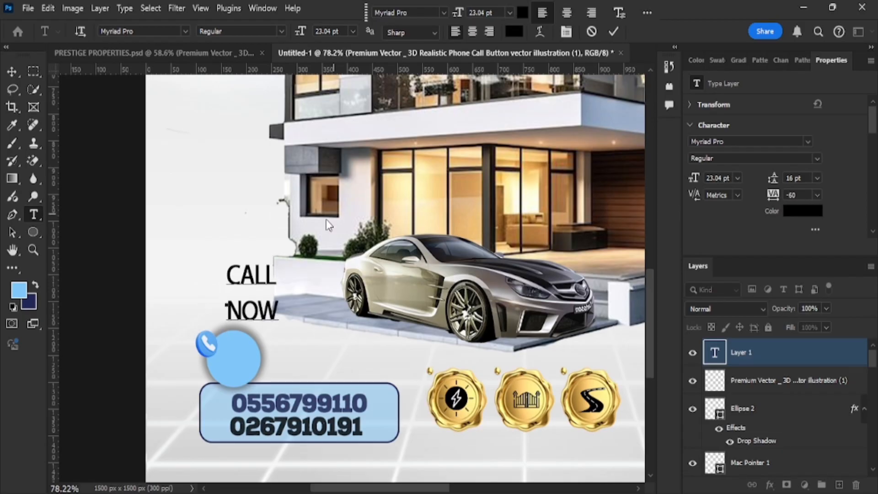
{"action": "left_click", "coordinate": [443, 13]}
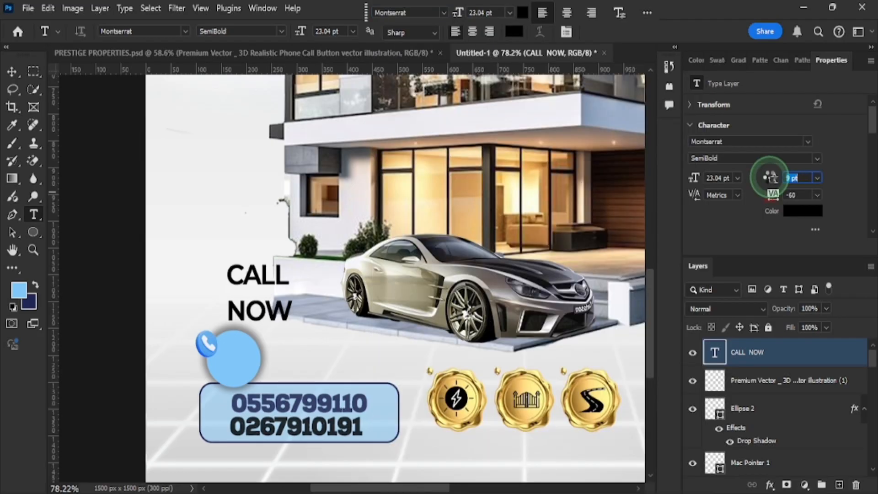
{"action": "left_click_drag", "start_coordinate": [772, 178], "coordinate": [683, 239]}
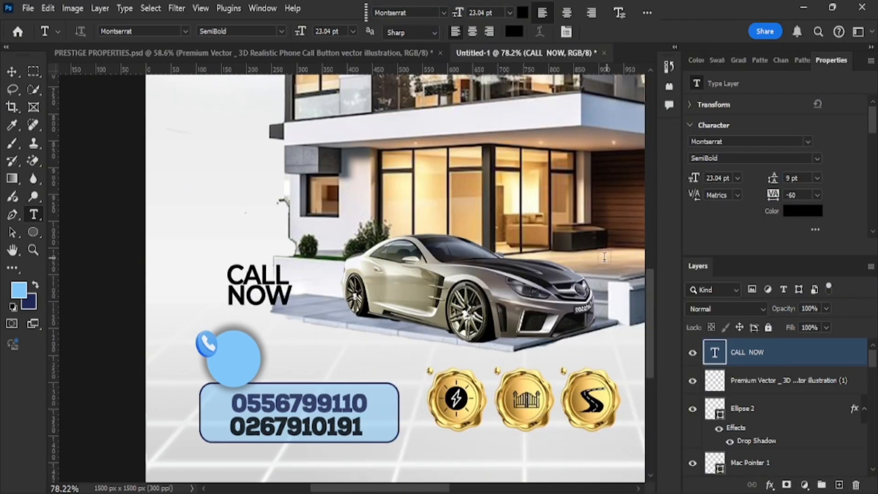
Scale CALL NOW down to about 52.81% and place it on the circle.
{"action": "left_click", "coordinate": [12, 71]}
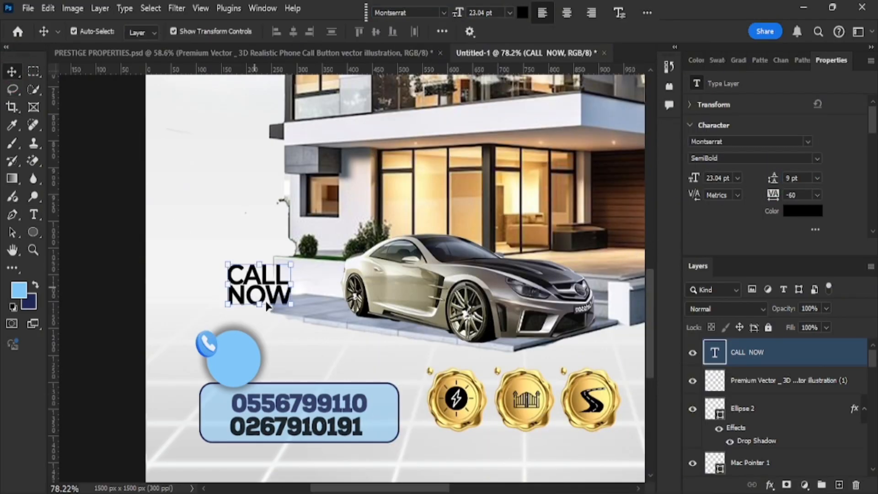
{"action": "left_click", "coordinate": [291, 303]}
{"action": "left_click_drag", "start_coordinate": [291, 302], "coordinate": [241, 360]}
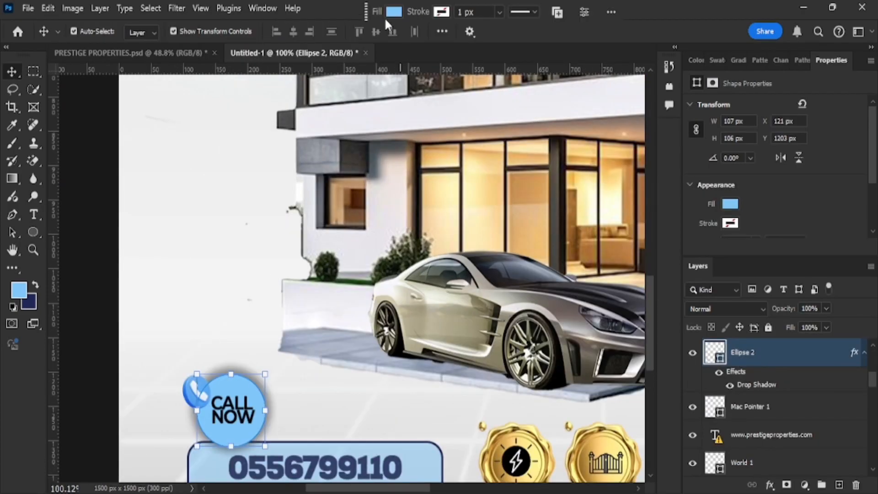
Change the circle's fill to dark blue #1e1ebd.
{"action": "left_click", "coordinate": [393, 12]}
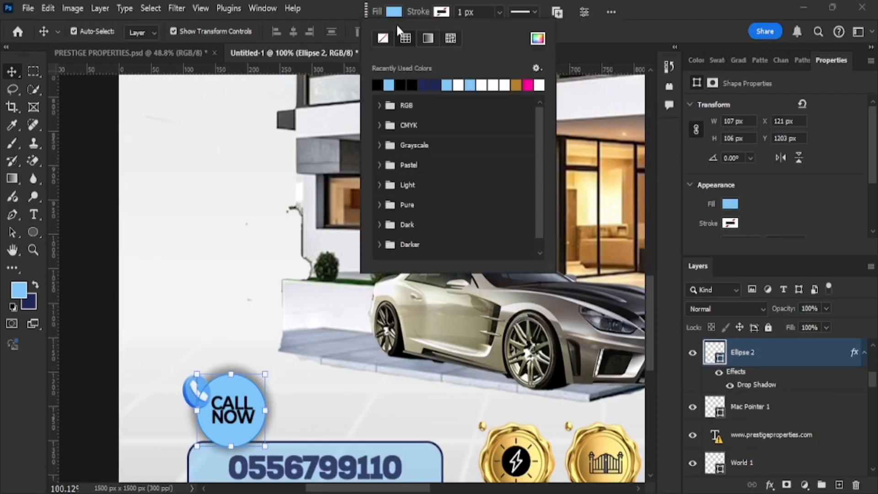
{"action": "left_click", "coordinate": [536, 42]}
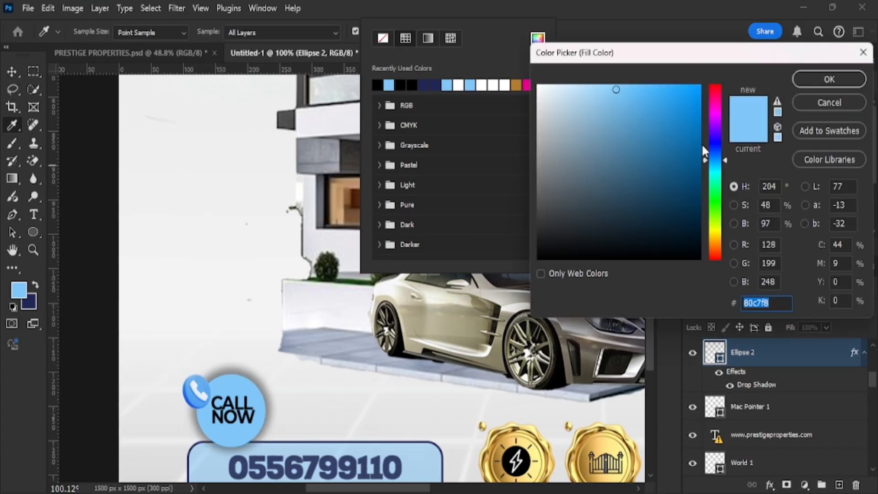
{"action": "left_click", "coordinate": [715, 144]}
{"action": "left_click", "coordinate": [675, 130]}
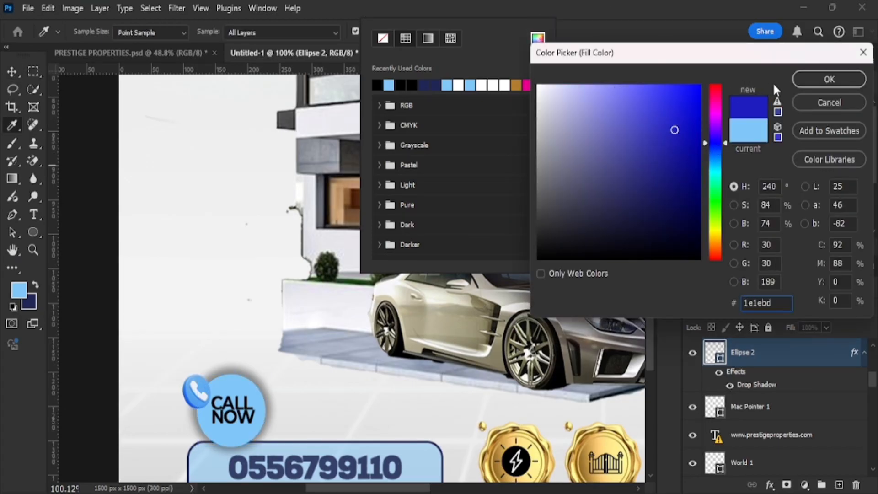
{"action": "left_click", "coordinate": [828, 79]}
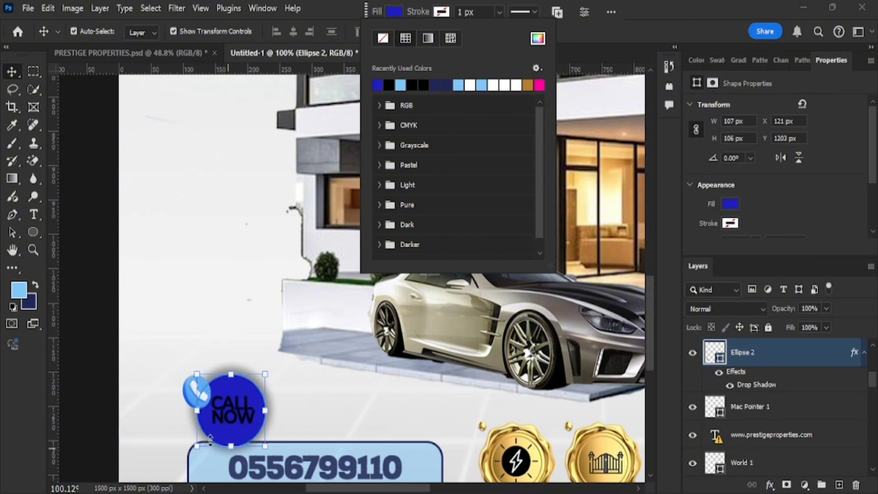
{"action": "left_click", "coordinate": [247, 410]}
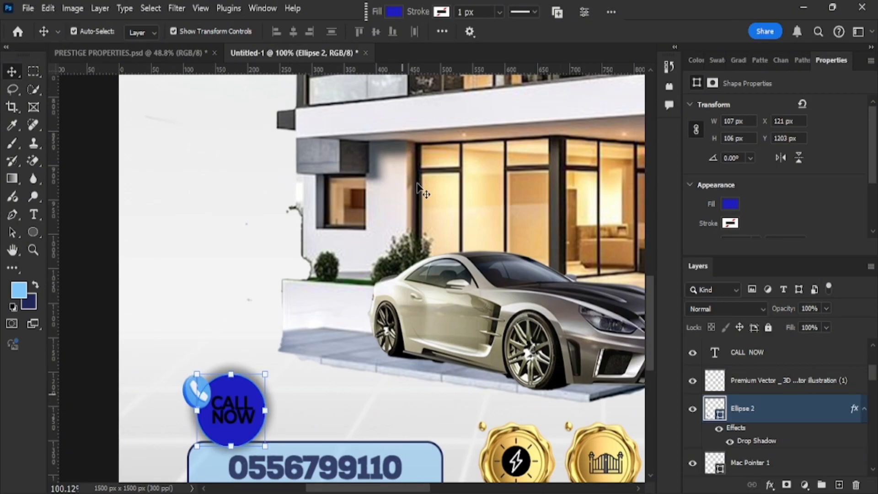
{"action": "left_click", "coordinate": [292, 419]}
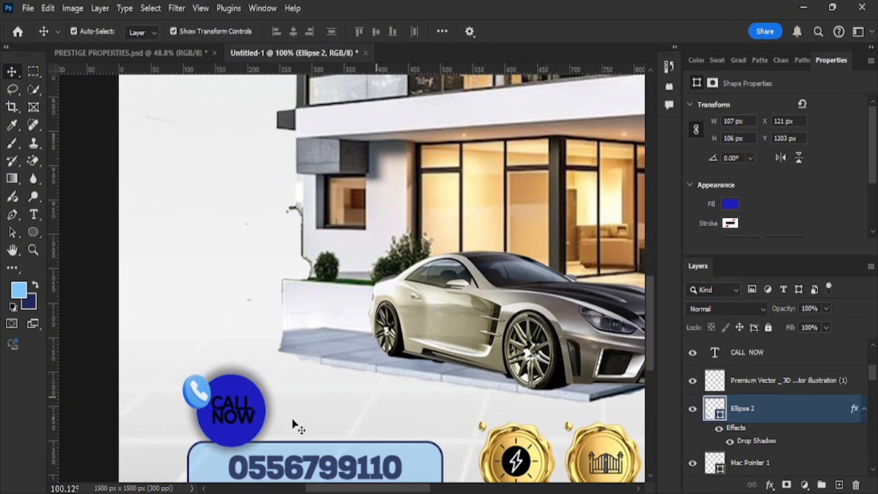
Color the CALL NOW text bright yellow #fcff00.
{"action": "left_click", "coordinate": [256, 421]}
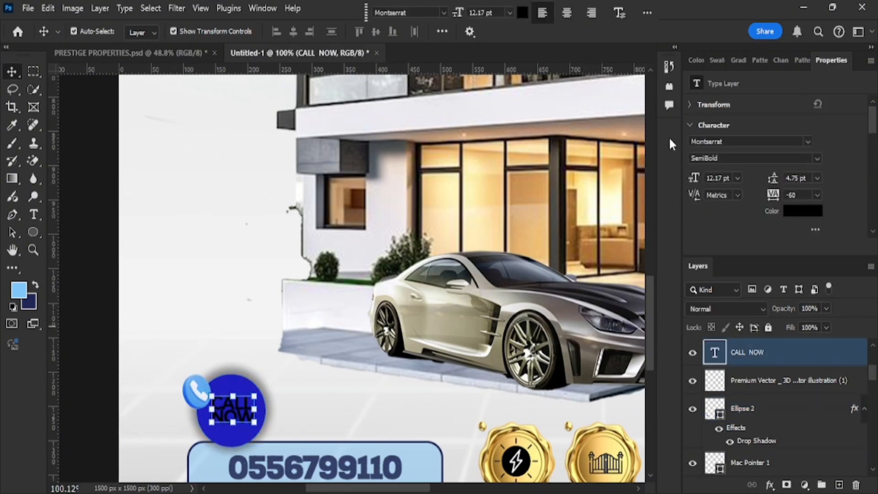
{"action": "left_click", "coordinate": [522, 12]}
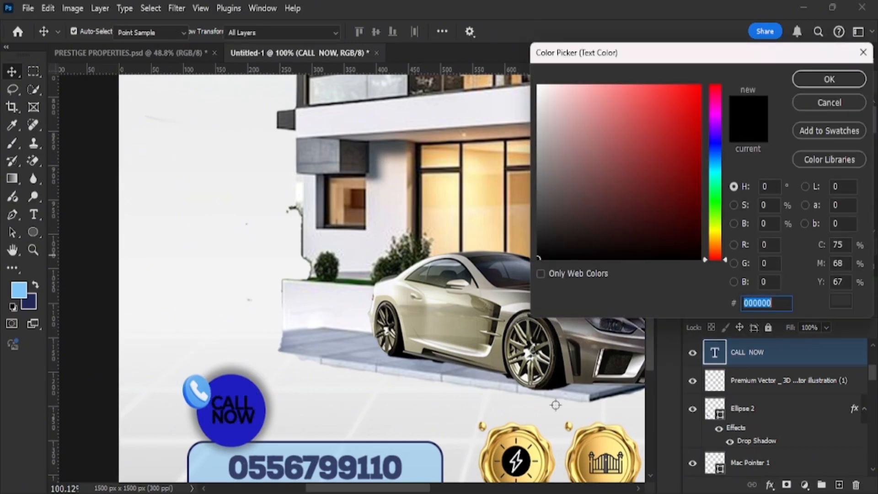
{"action": "left_click", "coordinate": [548, 445]}
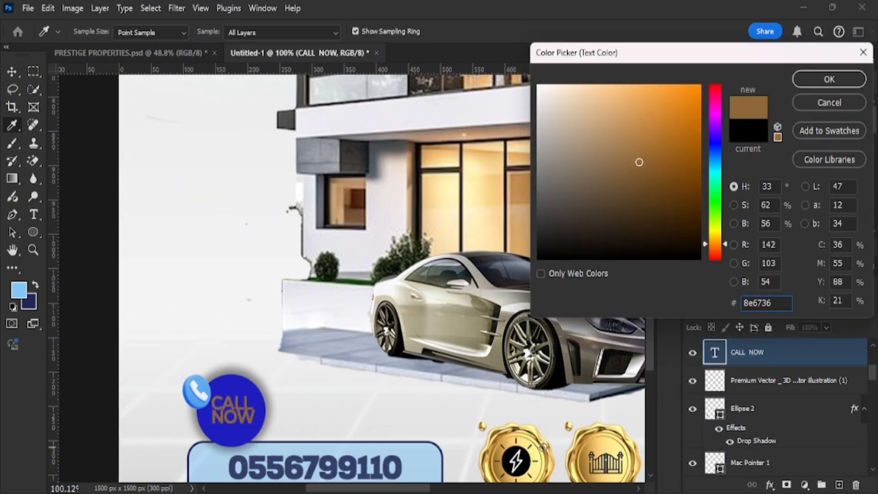
{"action": "left_click_drag", "start_coordinate": [715, 236], "coordinate": [717, 229]}
{"action": "left_click_drag", "start_coordinate": [686, 88], "coordinate": [777, 60]}
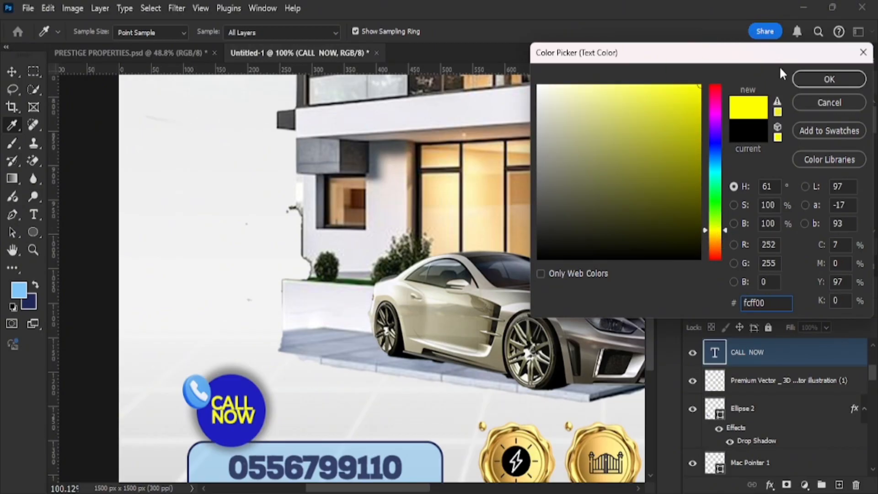
{"action": "left_click", "coordinate": [808, 84]}
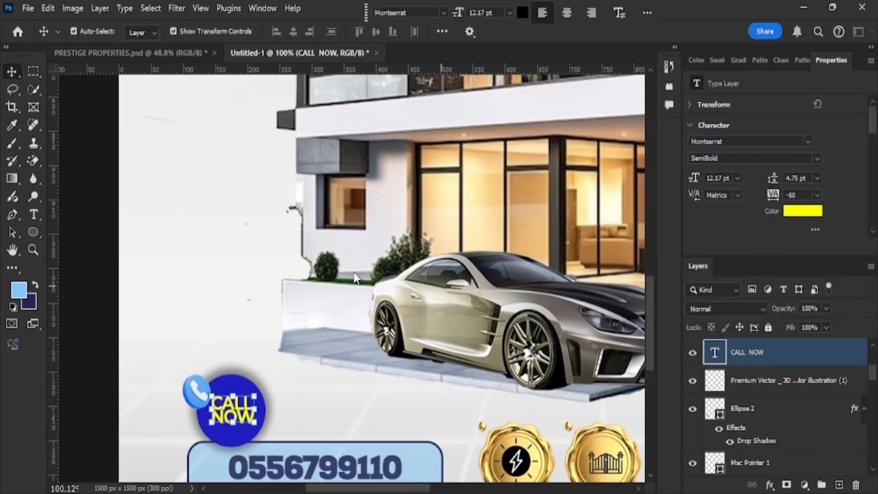
{"action": "scroll", "coordinate": [357, 277], "scroll_direction": "down", "scroll_amount": 6}
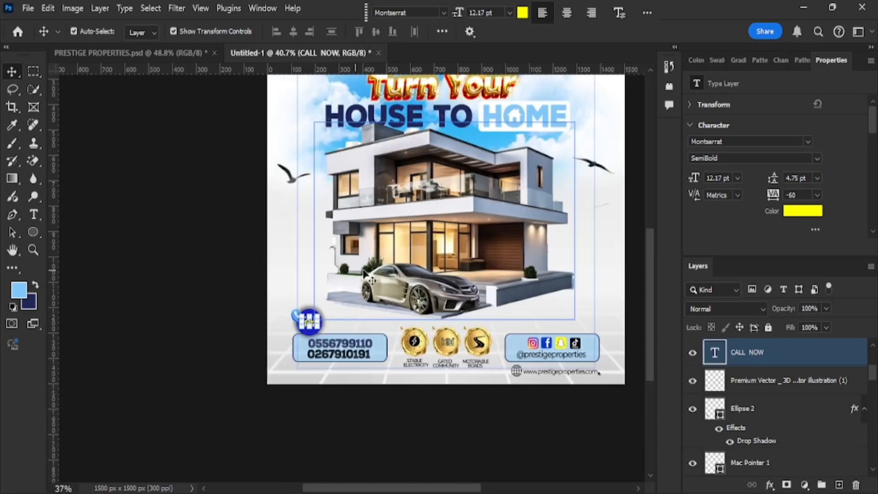
Paste the PRESTIGE and PROPERTIES text layers and place them just right of the gold emblem.
{"action": "scroll", "coordinate": [365, 271], "scroll_direction": "down", "scroll_amount": 1}
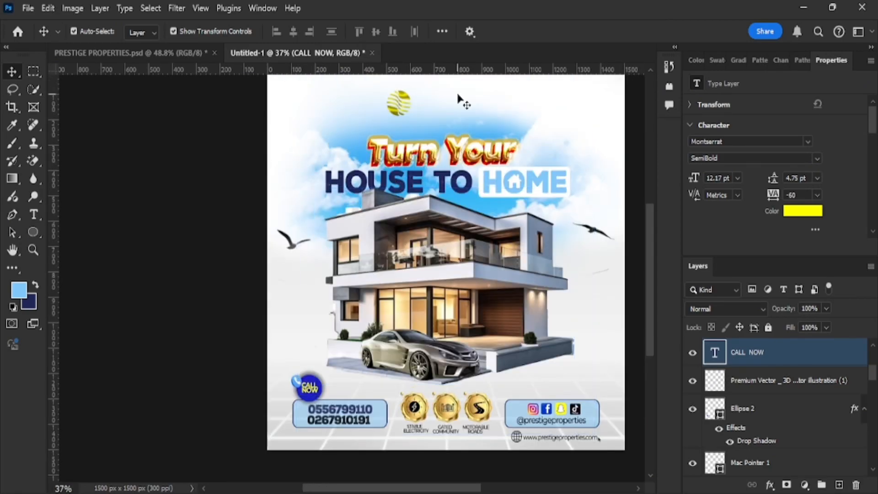
{"action": "left_click", "coordinate": [71, 258]}
{"action": "scroll", "coordinate": [364, 112], "scroll_direction": "right", "scroll_amount": 3}
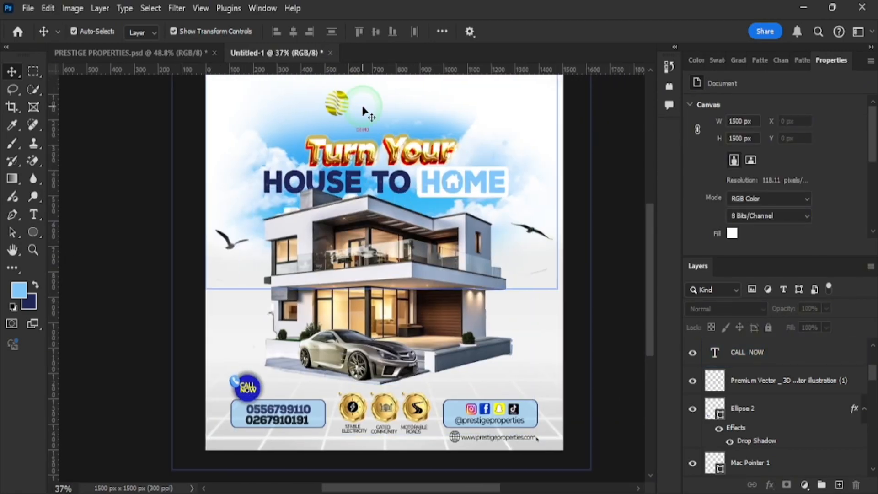
{"action": "left_click", "coordinate": [376, 118]}
{"action": "scroll", "coordinate": [376, 133], "scroll_direction": "up", "scroll_amount": 3}
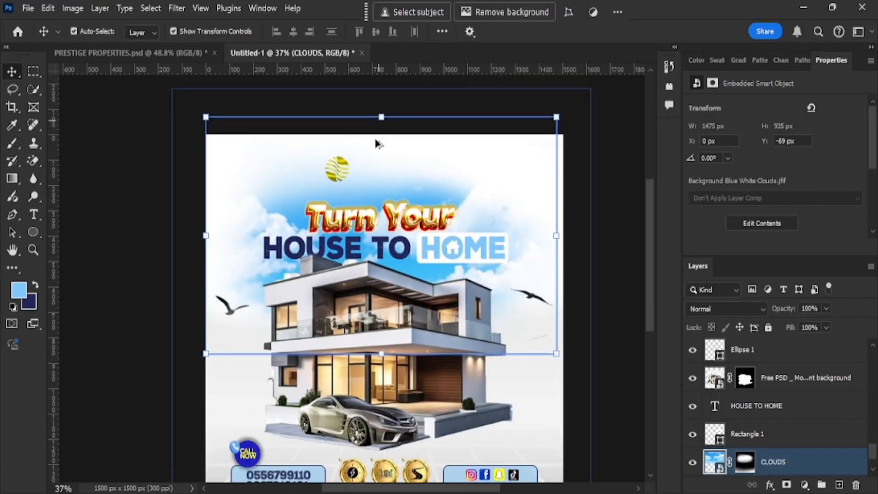
{"action": "scroll", "coordinate": [376, 143], "scroll_direction": "up", "scroll_amount": 4}
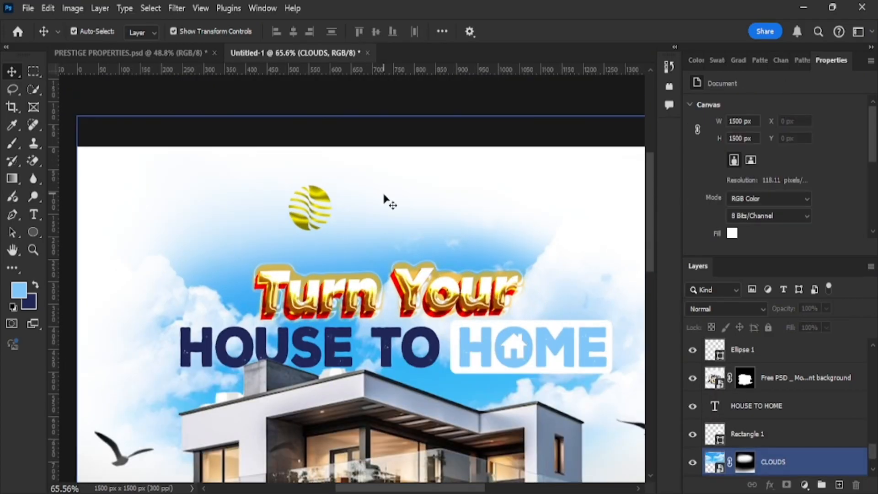
{"action": "key", "text": "ctrl+v"}
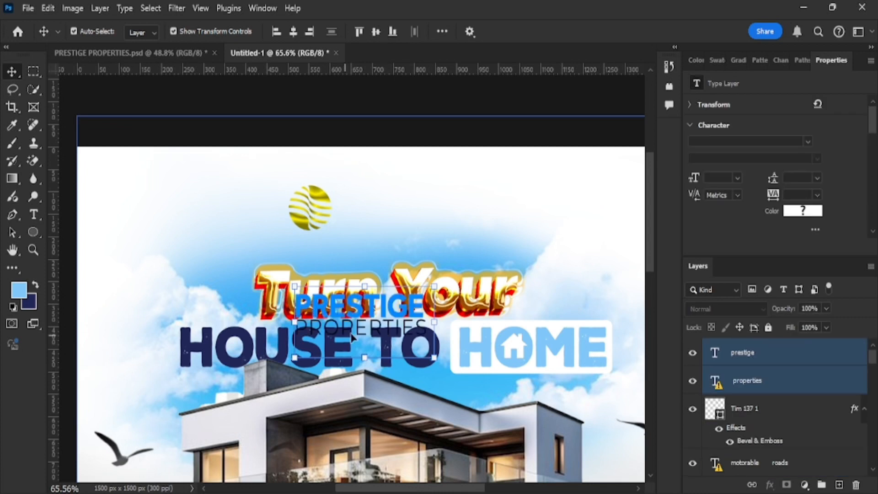
{"action": "left_click_drag", "start_coordinate": [373, 307], "coordinate": [388, 206]}
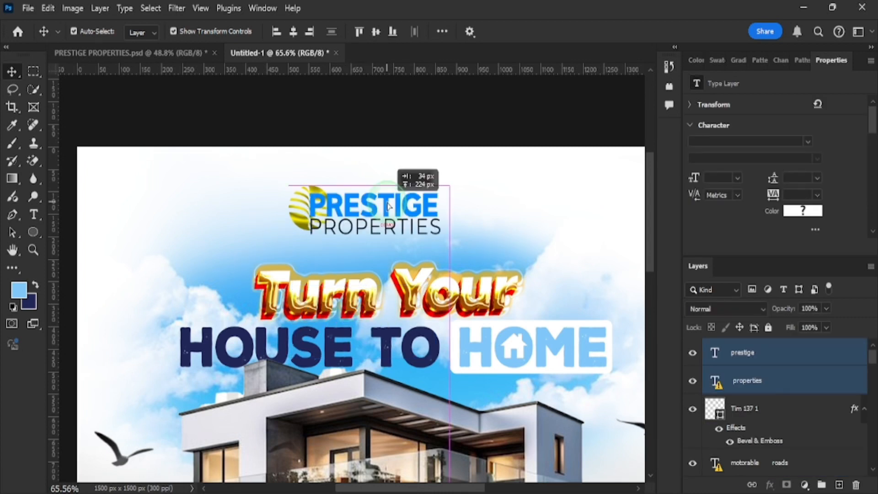
{"action": "left_click_drag", "start_coordinate": [388, 207], "coordinate": [422, 204]}
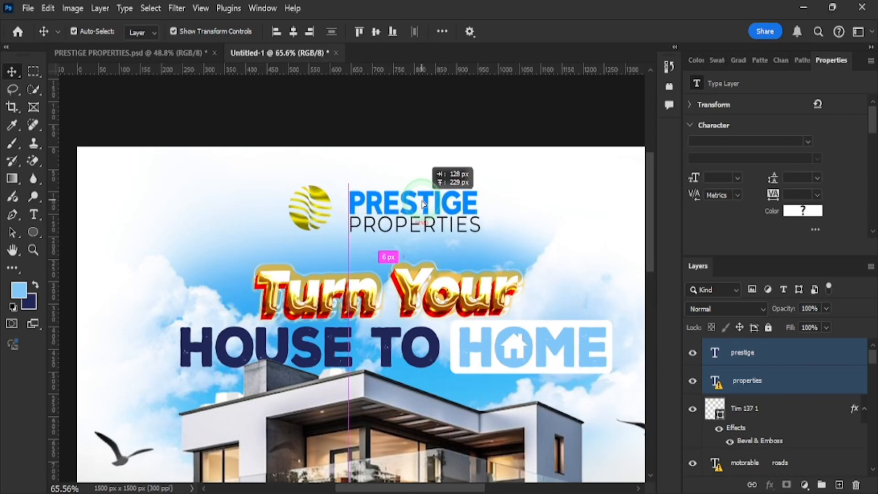
{"action": "scroll", "coordinate": [422, 205], "scroll_direction": "down", "scroll_amount": 3}
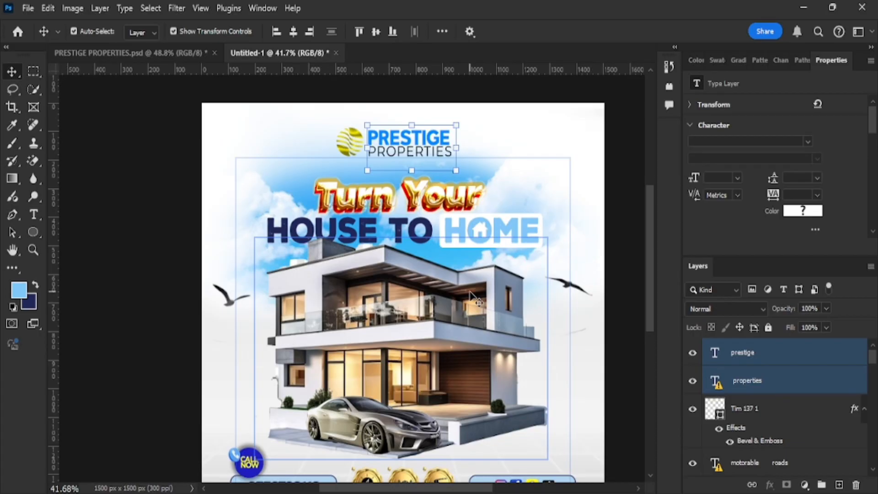
{"action": "scroll", "coordinate": [470, 293], "scroll_direction": "up", "scroll_amount": 1}
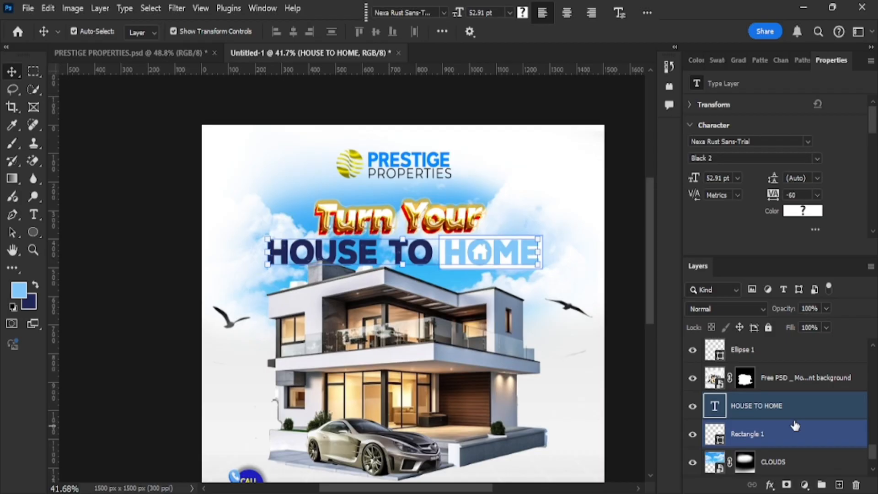
{"action": "left_click", "coordinate": [795, 425], "text": "ctrl"}
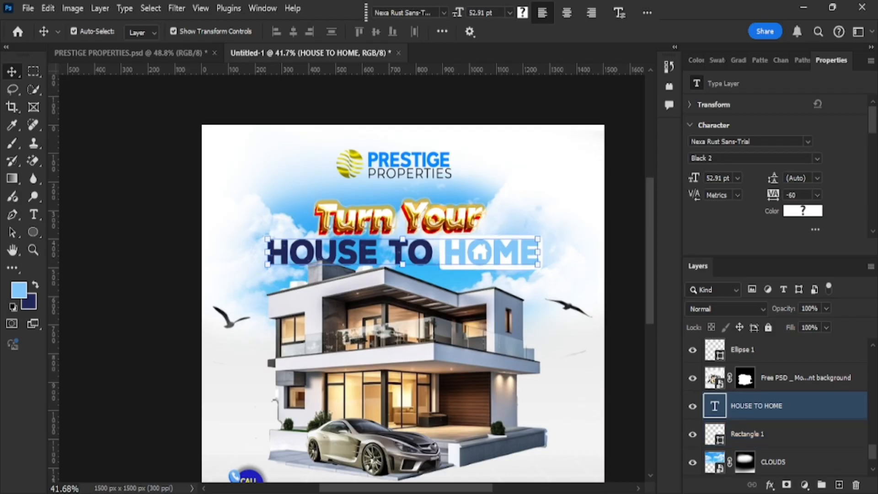
{"action": "scroll", "coordinate": [464, 330], "scroll_direction": "down", "scroll_amount": 3}
{"action": "scroll", "coordinate": [464, 330], "scroll_direction": "up", "scroll_amount": 1}
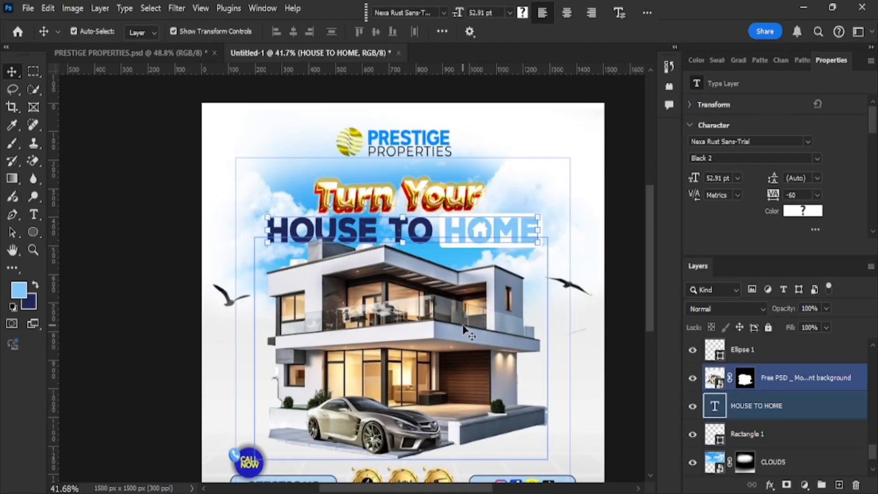
{"action": "scroll", "coordinate": [464, 328], "scroll_direction": "down", "scroll_amount": 2}
{"action": "scroll", "coordinate": [463, 328], "scroll_direction": "up", "scroll_amount": 2}
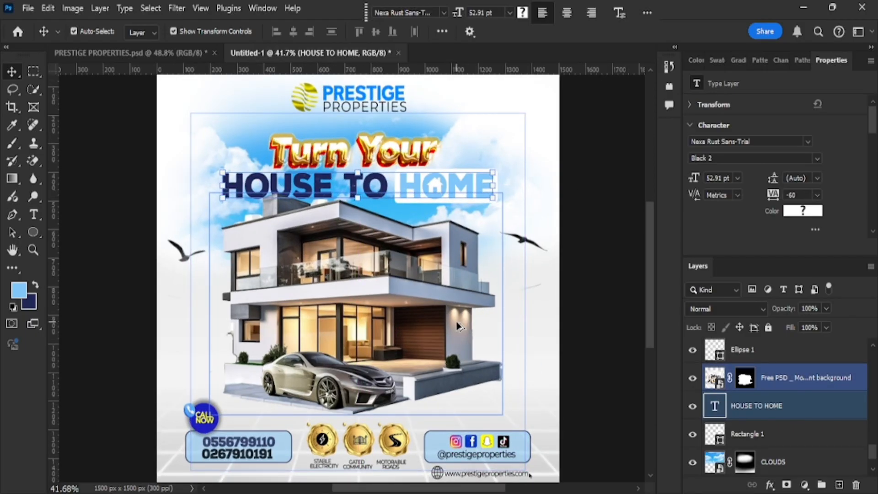
{"action": "scroll", "coordinate": [457, 326], "scroll_direction": "down", "scroll_amount": 2}
{"action": "key", "text": "ctrl"}
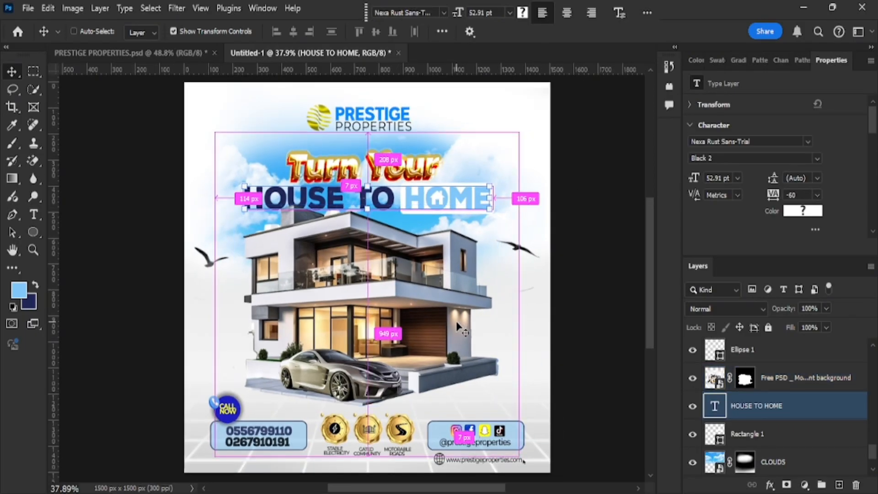